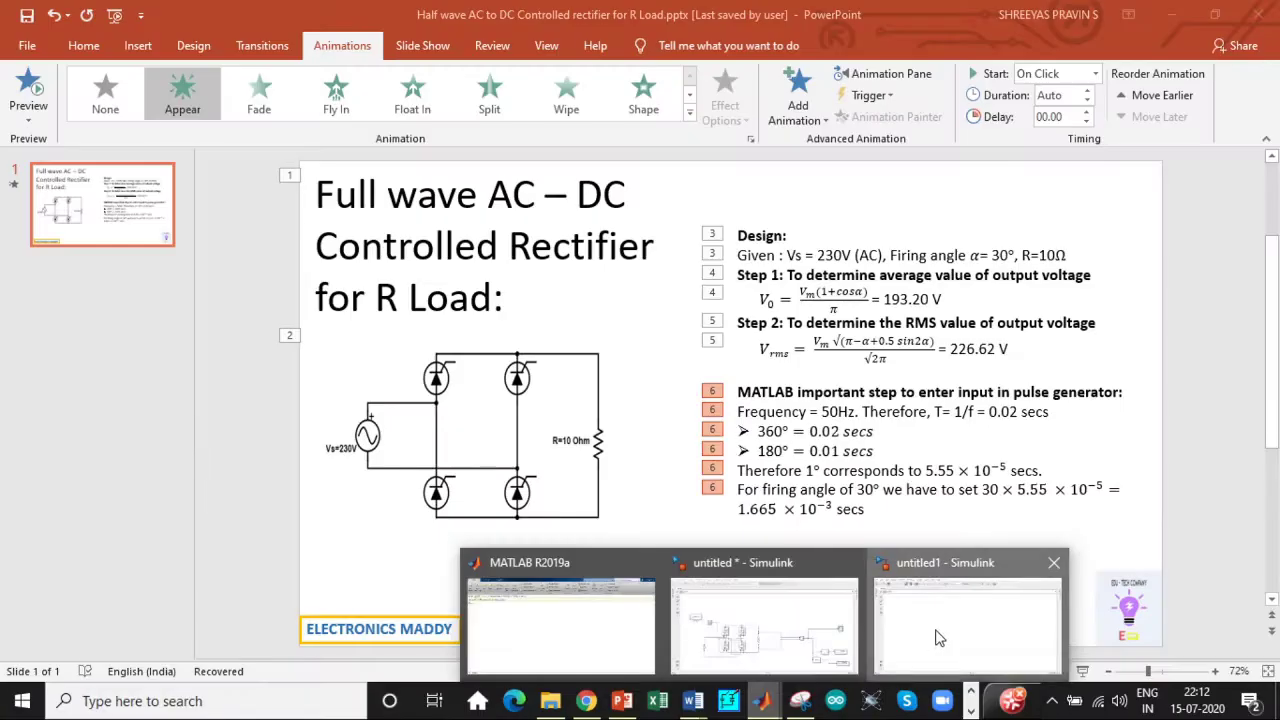
# Step: Bring the untitled1 model forward and search the block library for 'Ac voltage'
pyautogui.click(905, 640)
pyautogui.click(220, 62)
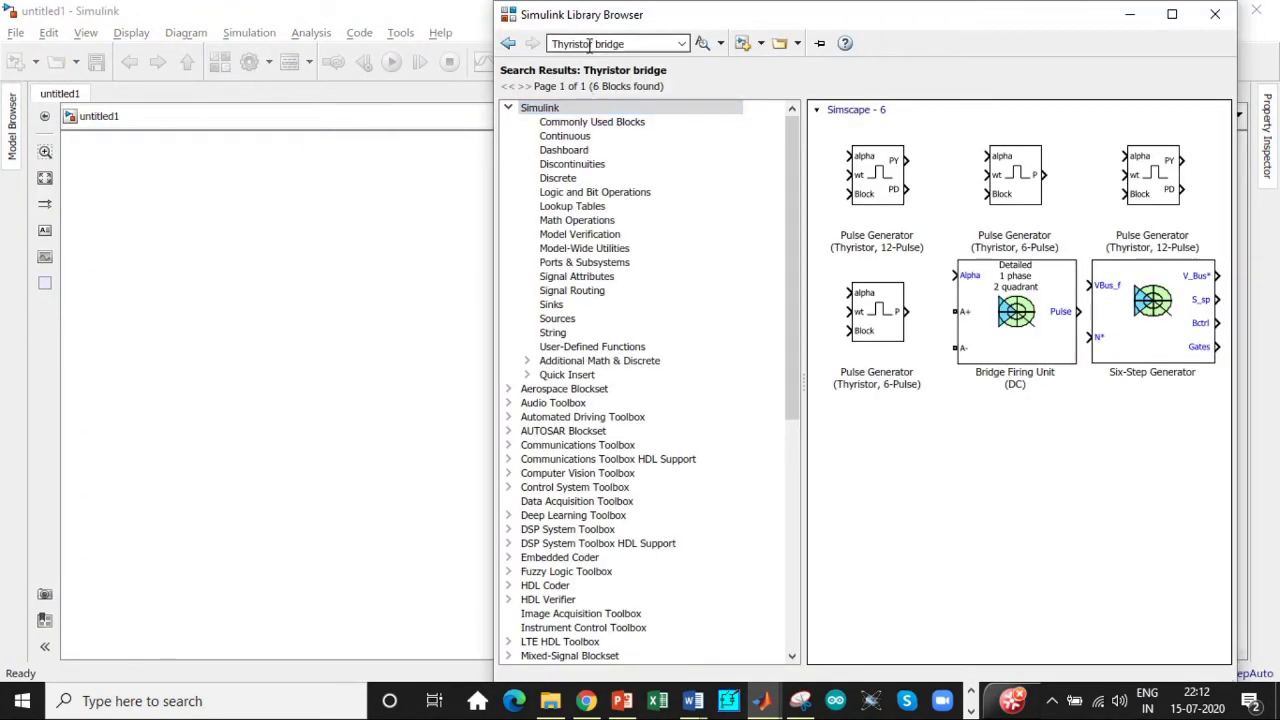
pyautogui.tripleClick(630, 44)
pyautogui.press('BackSpace')
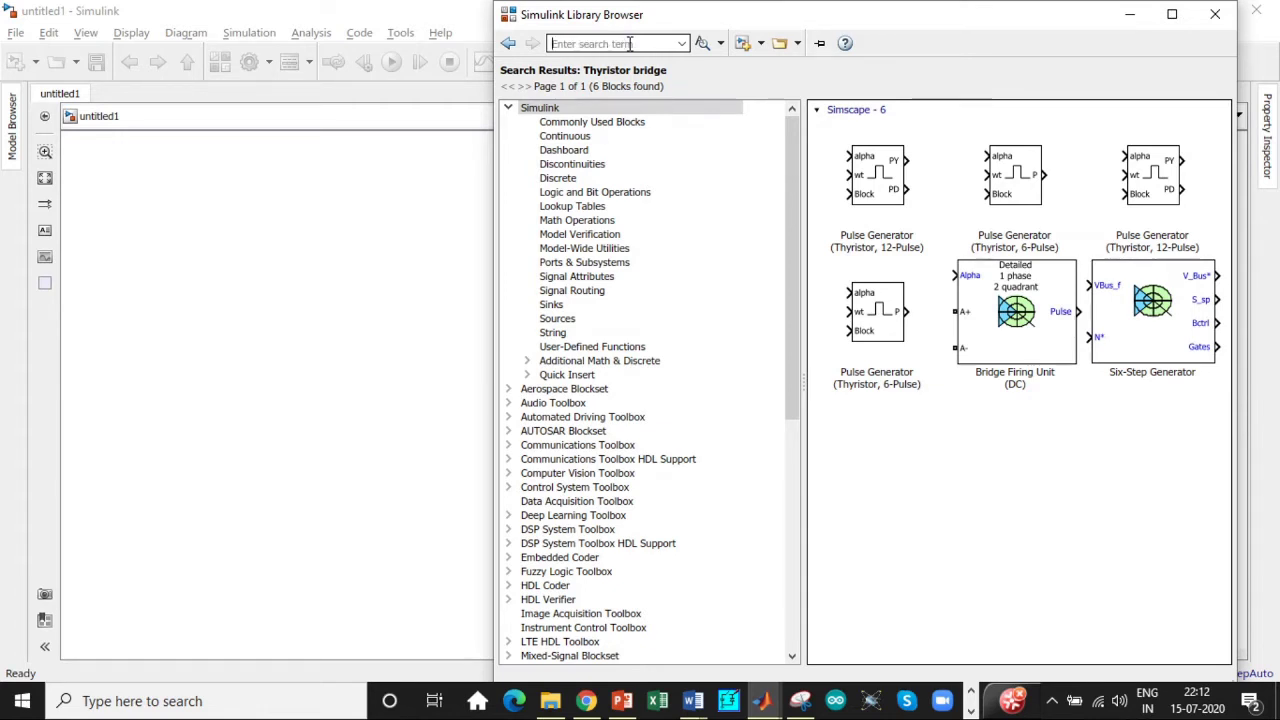
pyautogui.write('Ac')
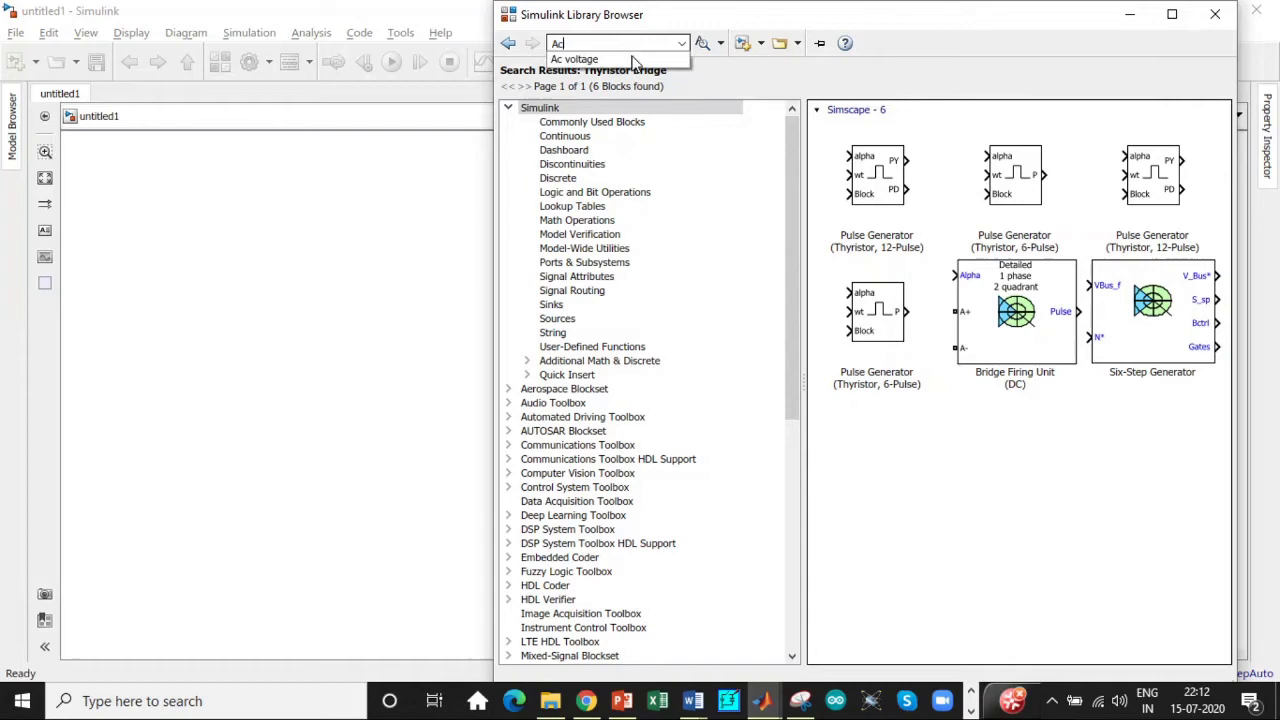
pyautogui.click(620, 59)
pyautogui.press('Return')
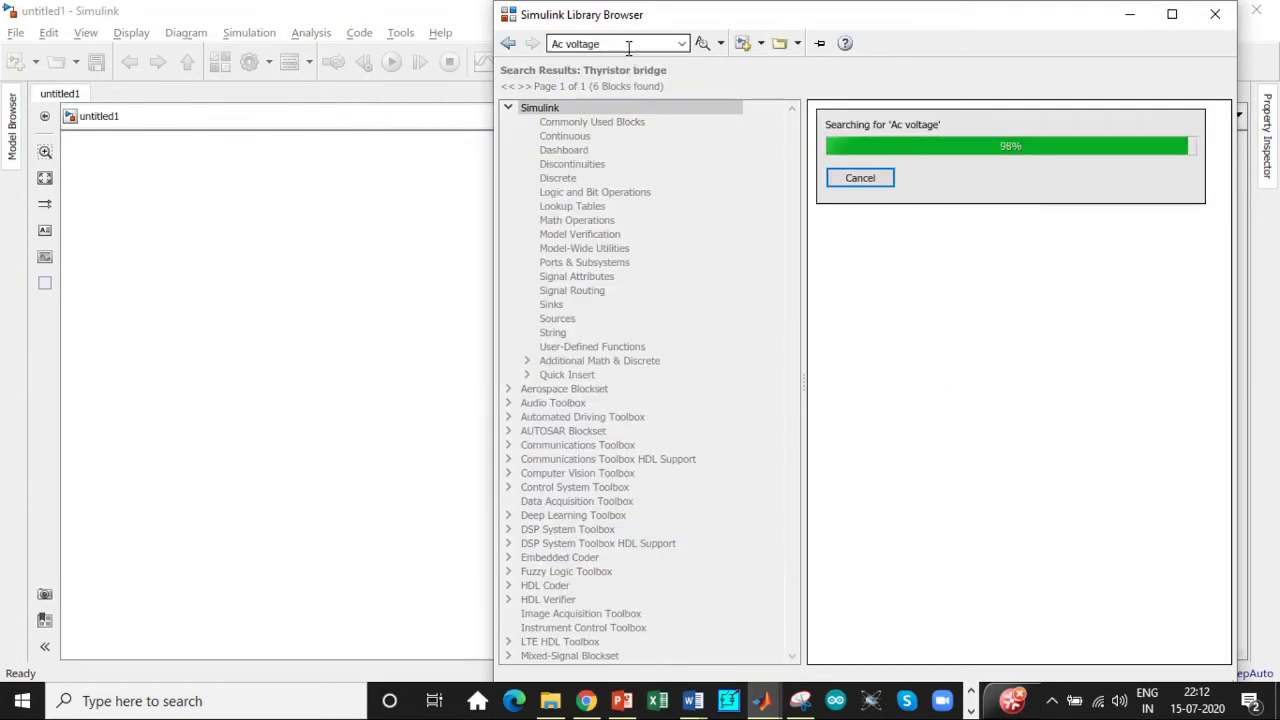
# Step: Add the AC Voltage Source block to untitled1 and clear the search box
pyautogui.click(1072, 150)
pyautogui.rightClick(1064, 156)
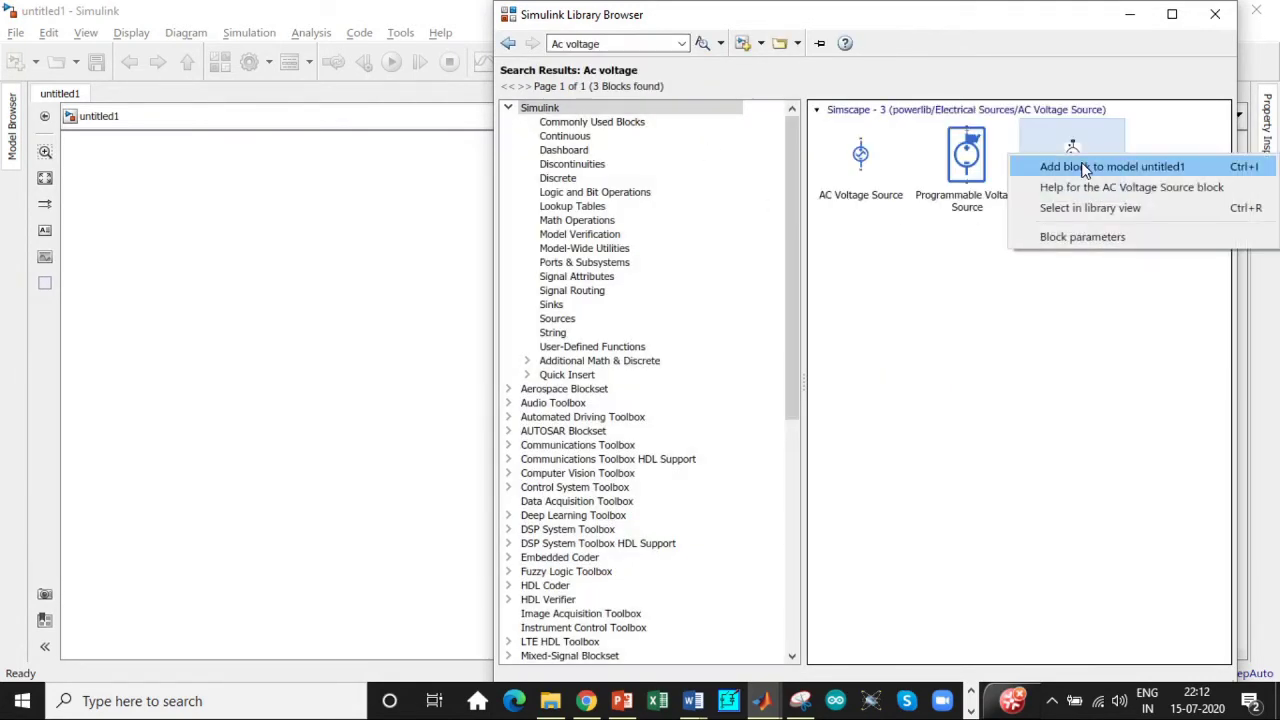
pyautogui.click(1085, 167)
pyautogui.click(630, 43)
pyautogui.press('BackSpace')
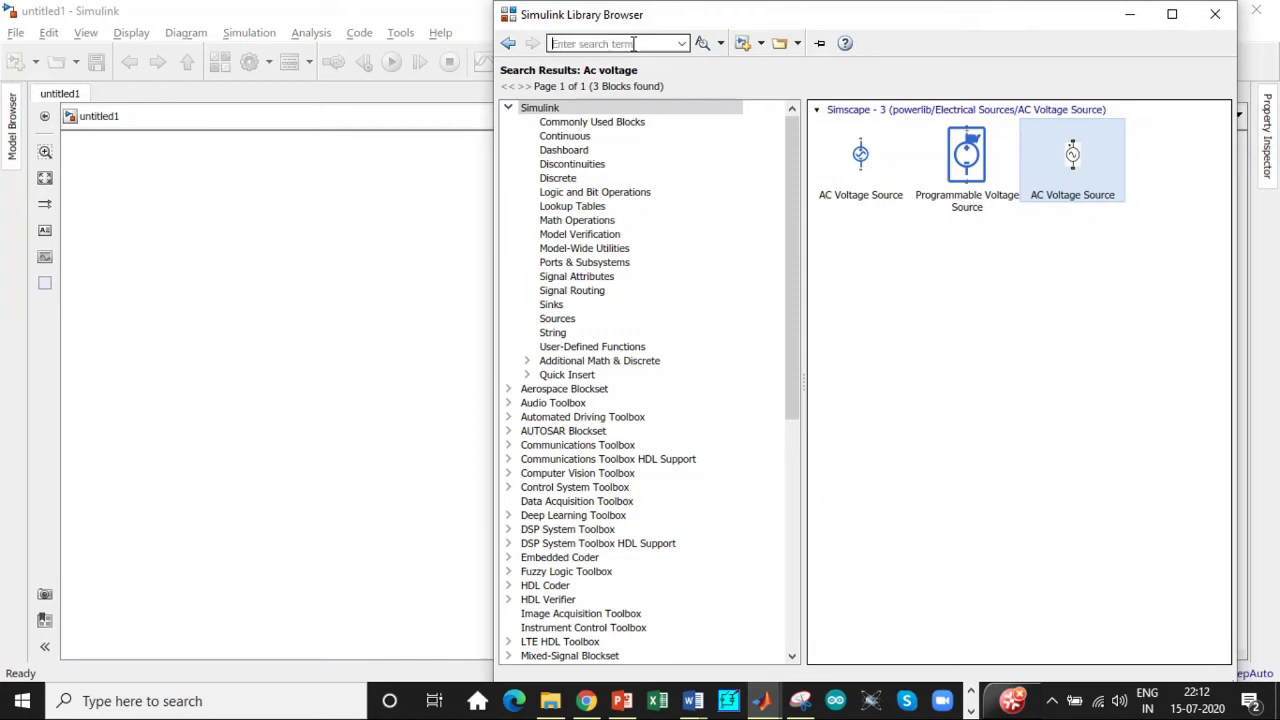
# Step: Search the library for 'Thyristor' after trimming 'bridge' from the suggestion
pyautogui.write('Thy')
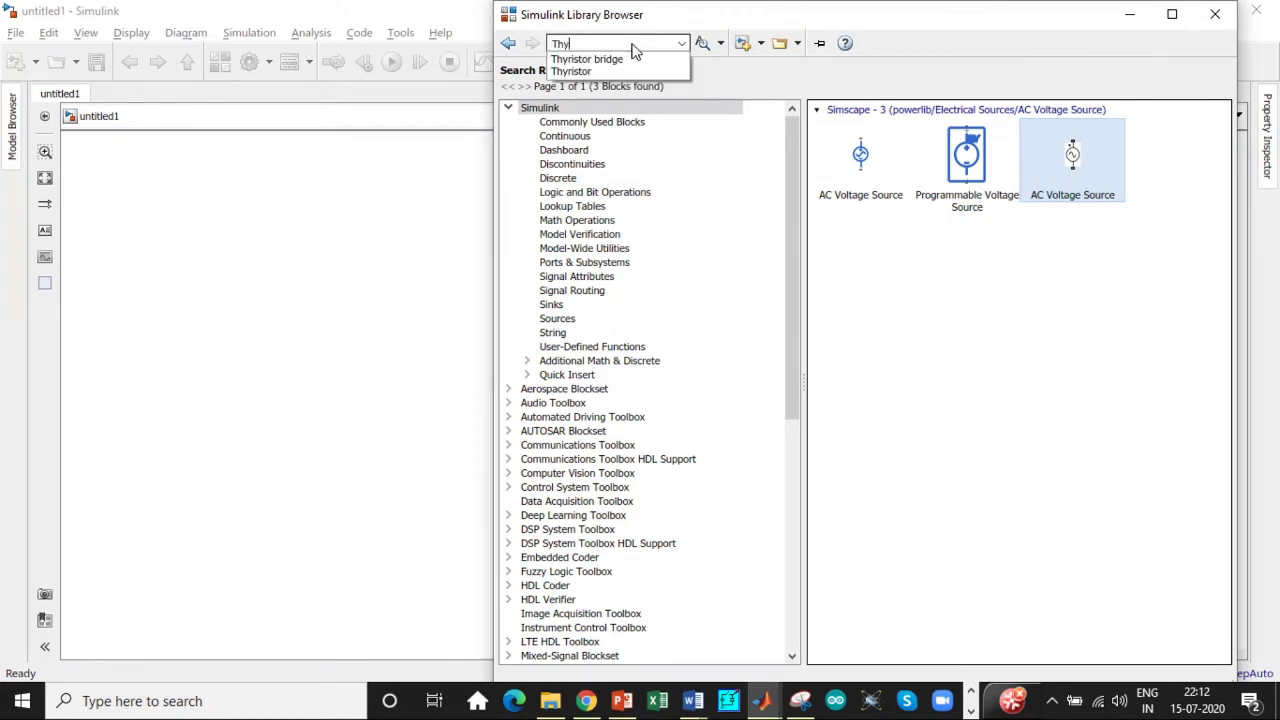
pyautogui.click(612, 60)
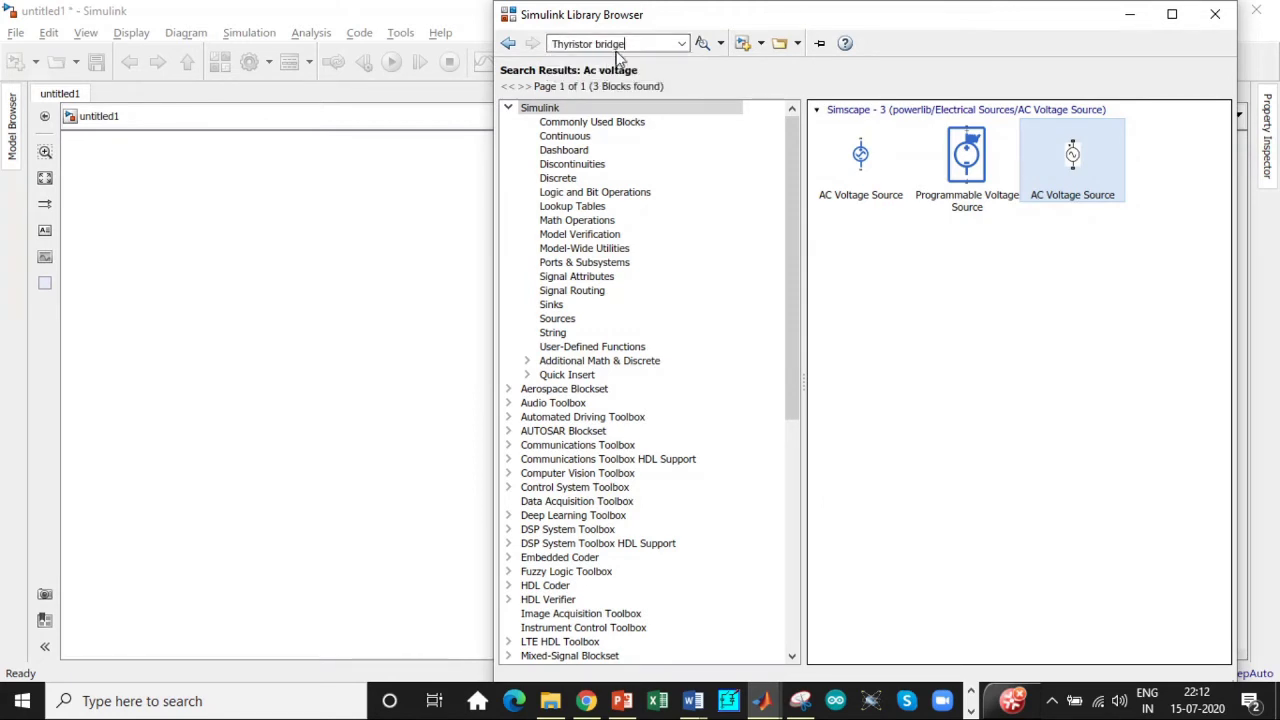
pyautogui.click(635, 43)
pyautogui.click(635, 43)
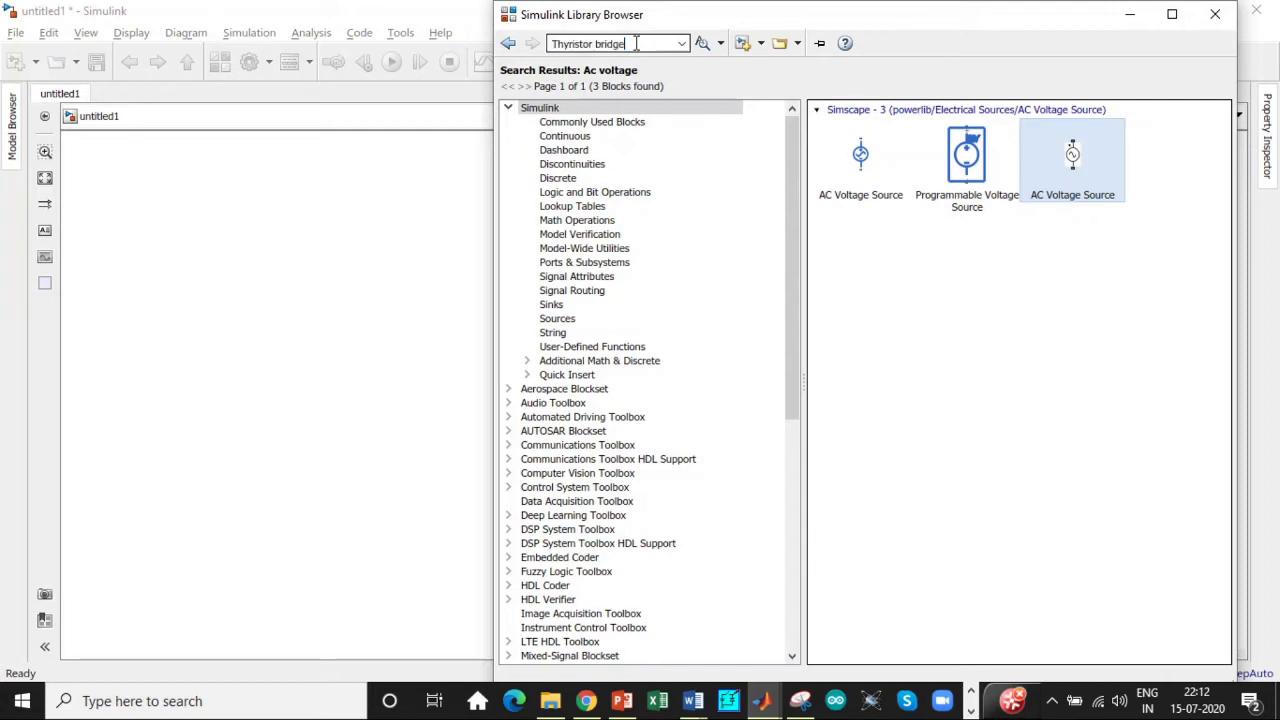
pyautogui.press('BackSpace')
pyautogui.press('BackSpace')
pyautogui.press('BackSpace')
pyautogui.press('BackSpace')
pyautogui.press('BackSpace')
pyautogui.press('BackSpace')
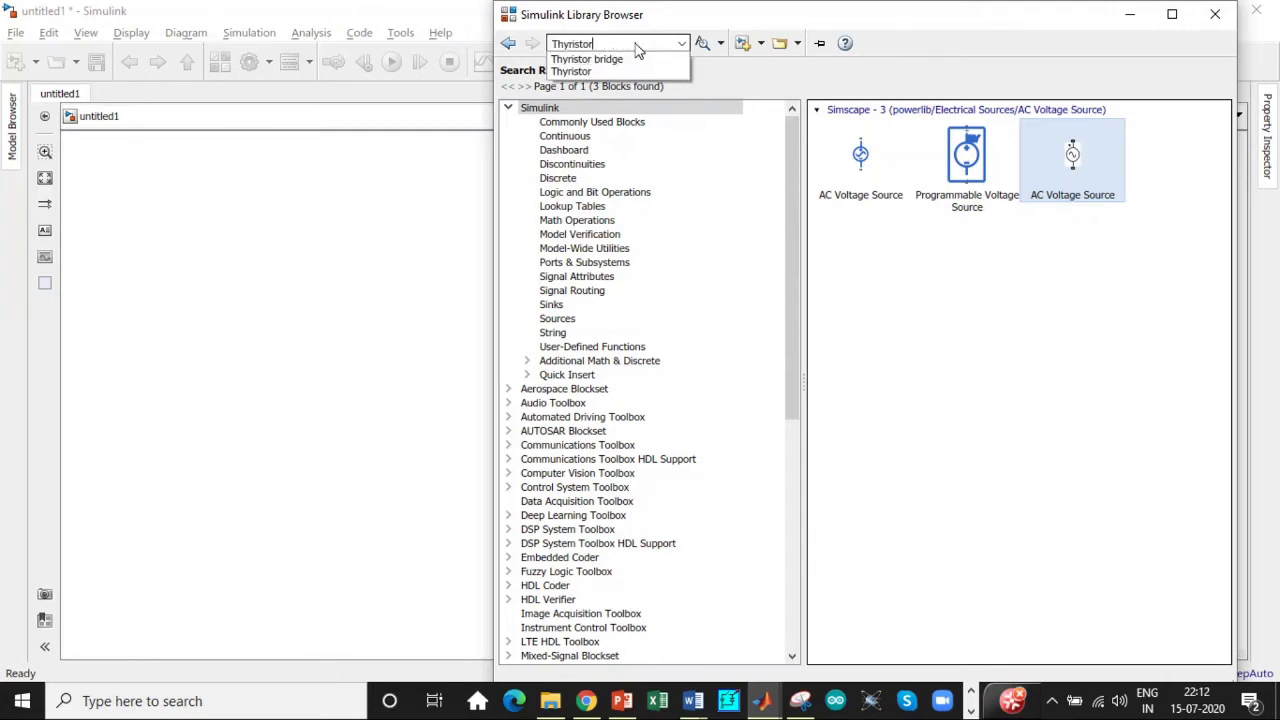
pyautogui.click(636, 44)
pyautogui.click(635, 43)
pyautogui.press('Return')
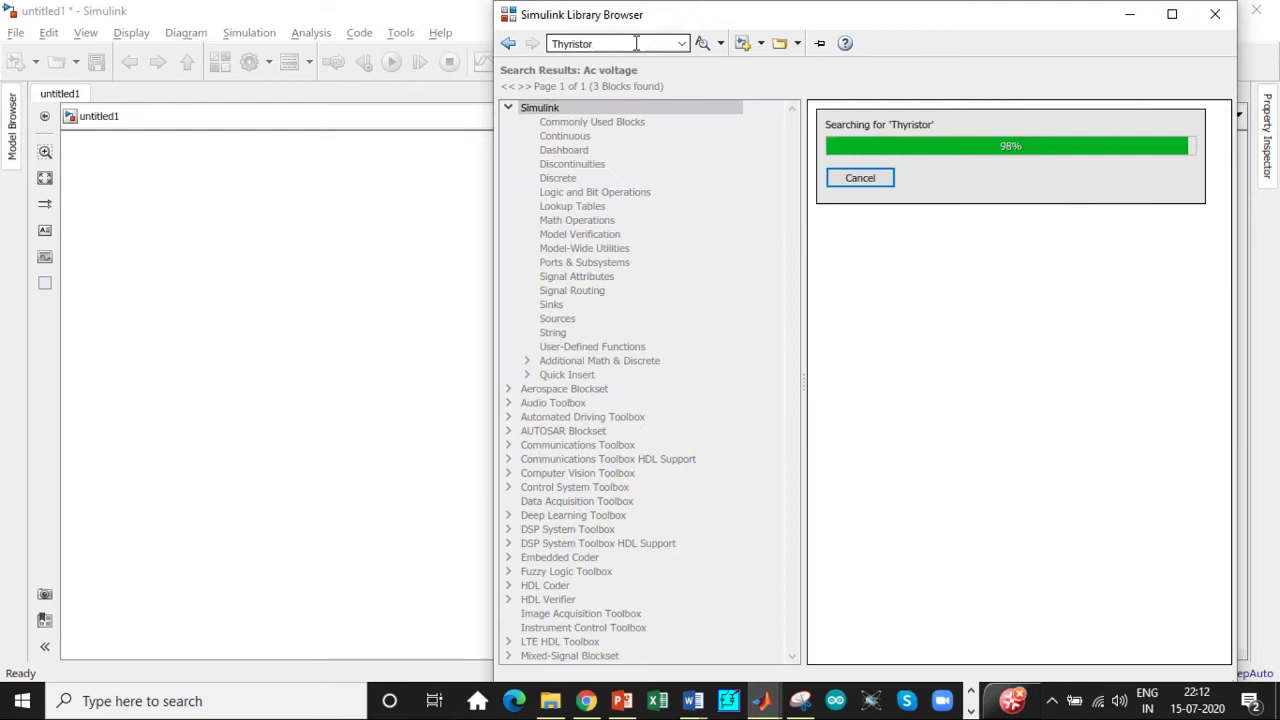
# Step: Add the Thyristor block to the model and clear the search term
pyautogui.scroll(-5, 910, 260)
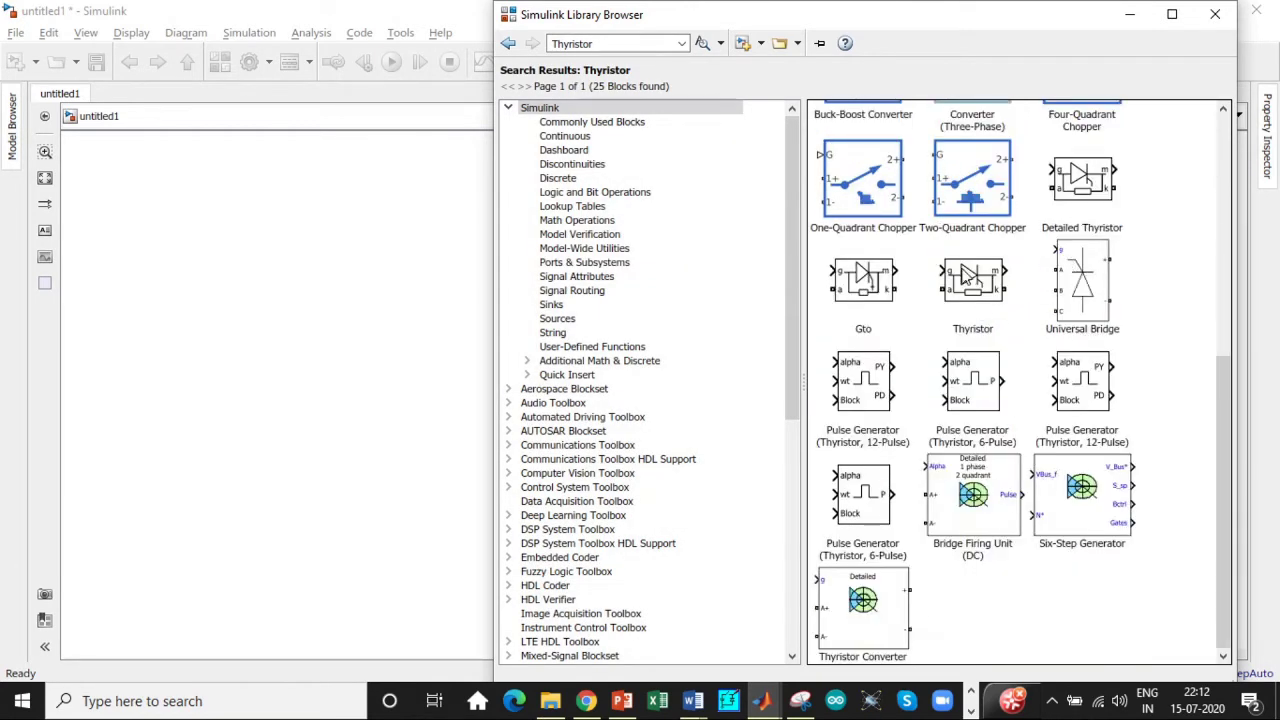
pyautogui.rightClick(980, 278)
pyautogui.press('Escape')
pyautogui.click(617, 44)
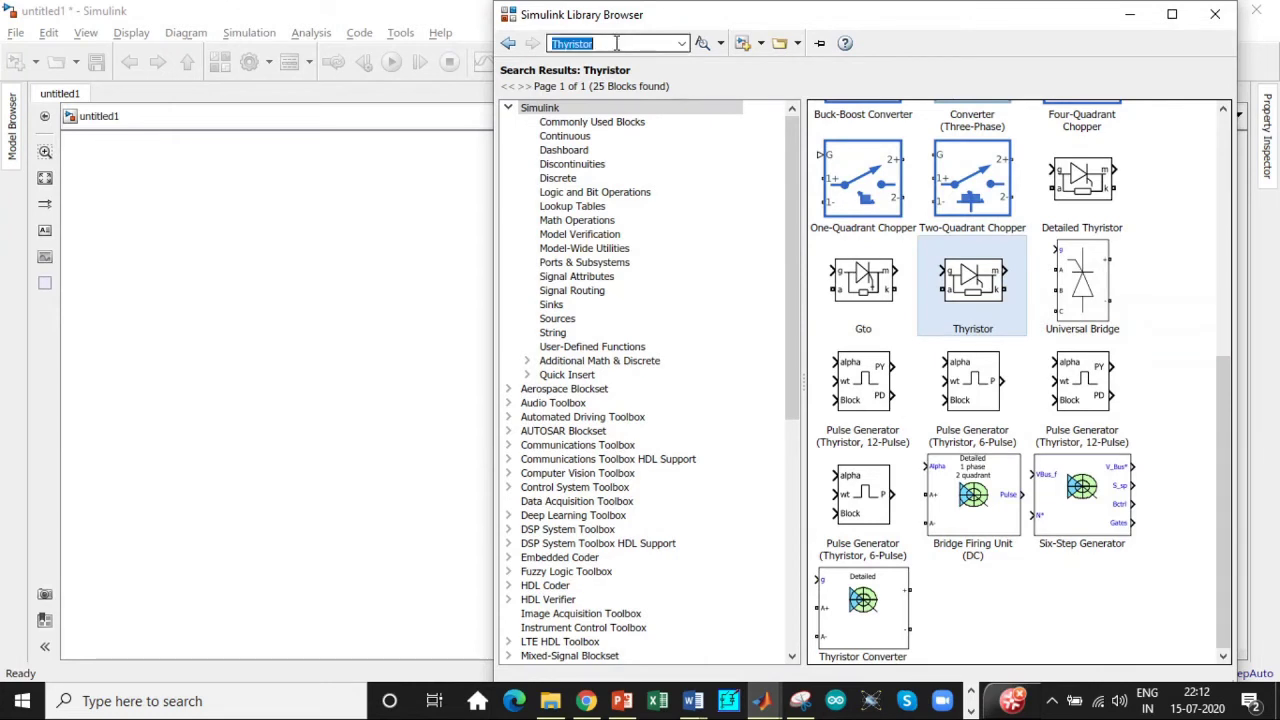
pyautogui.press('BackSpace')
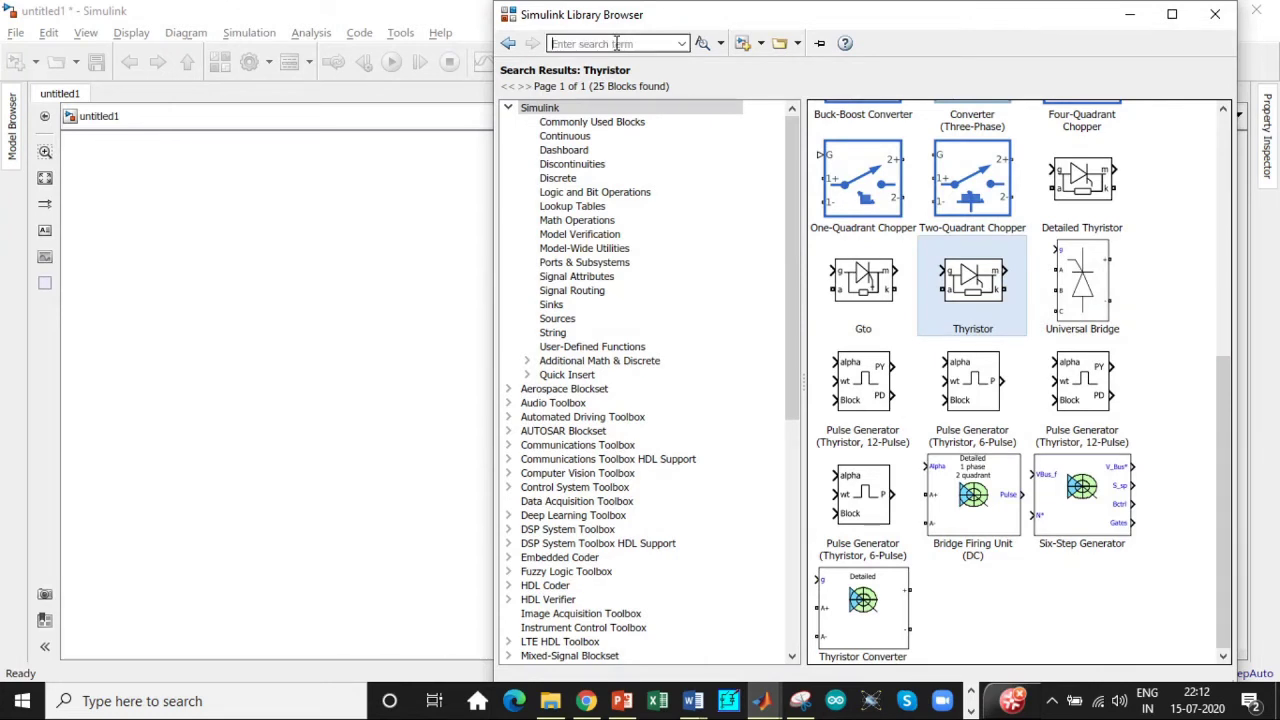
# Step: Search 'Pulse generator', select the Pulse Generator block, then clear the search
pyautogui.write('Pulse generator')
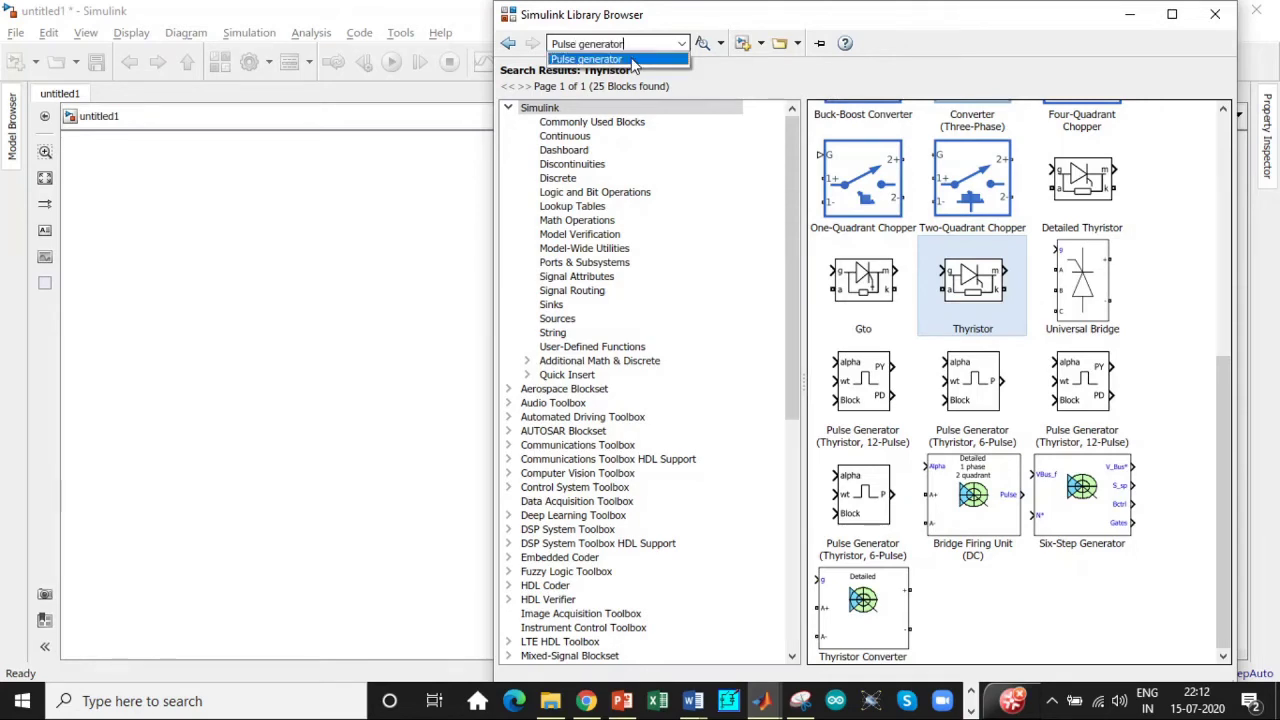
pyautogui.click(632, 59)
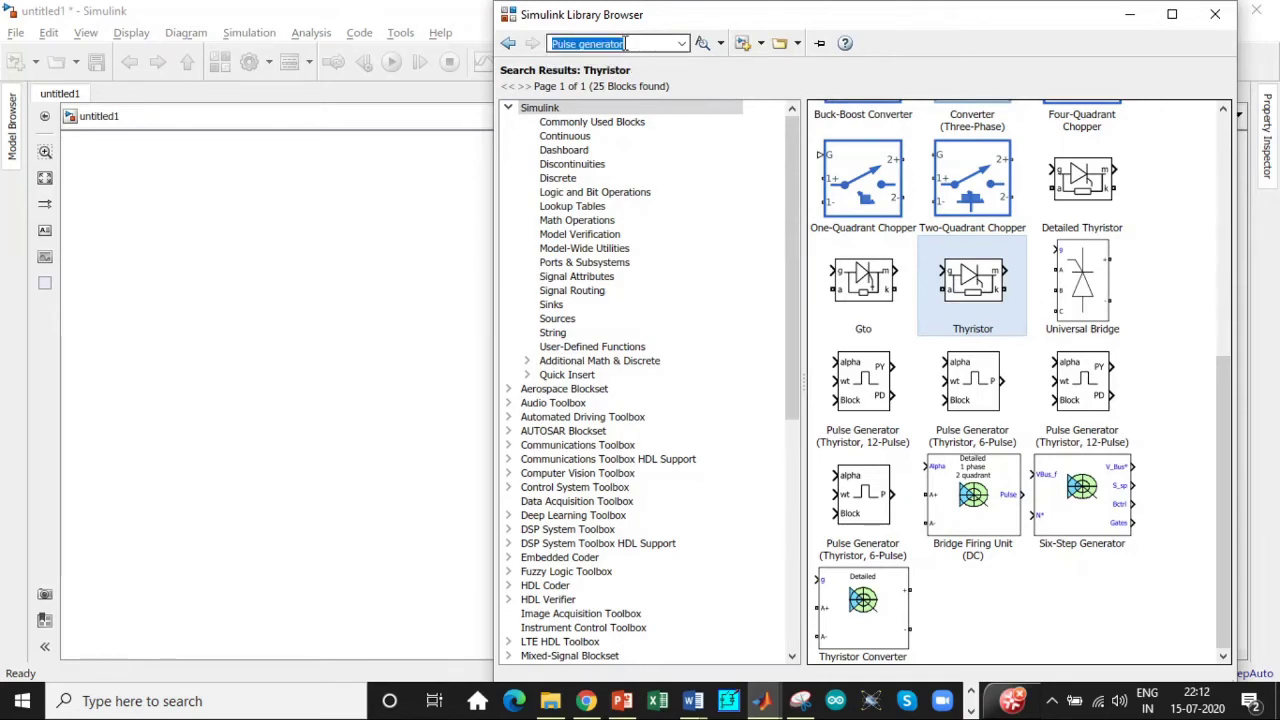
pyautogui.press('Return')
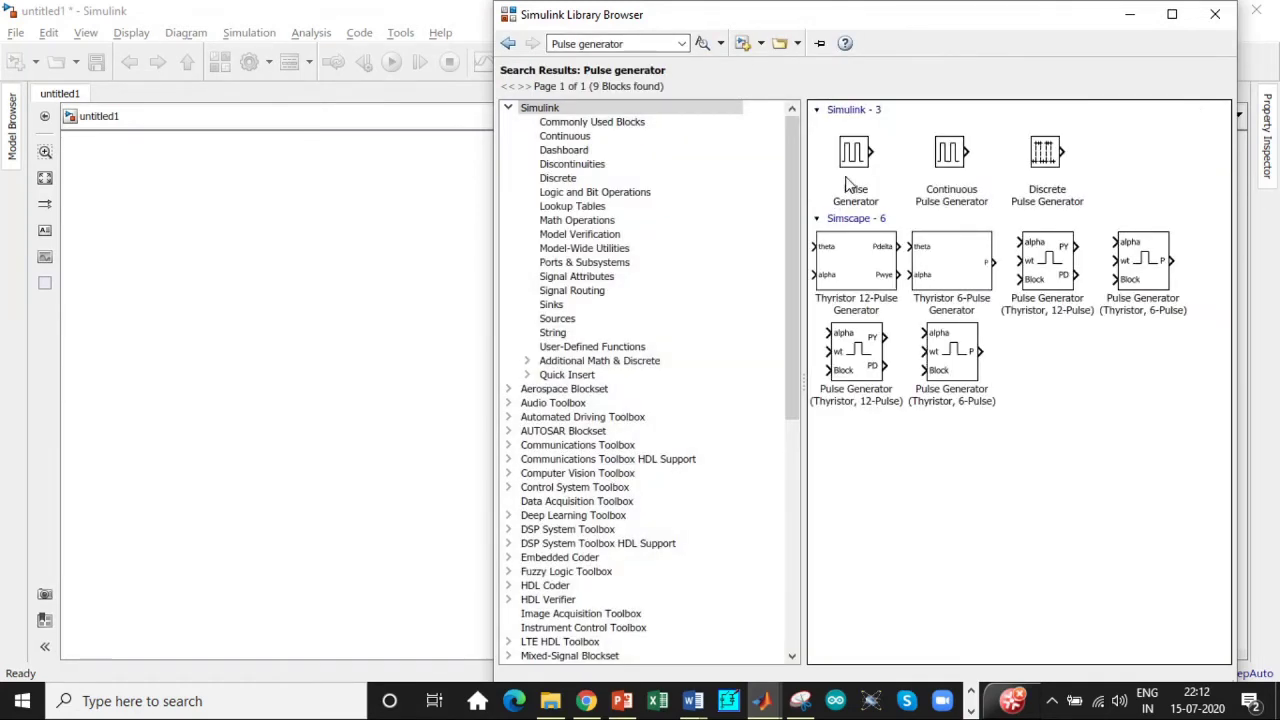
pyautogui.click(848, 175)
pyautogui.click(654, 44)
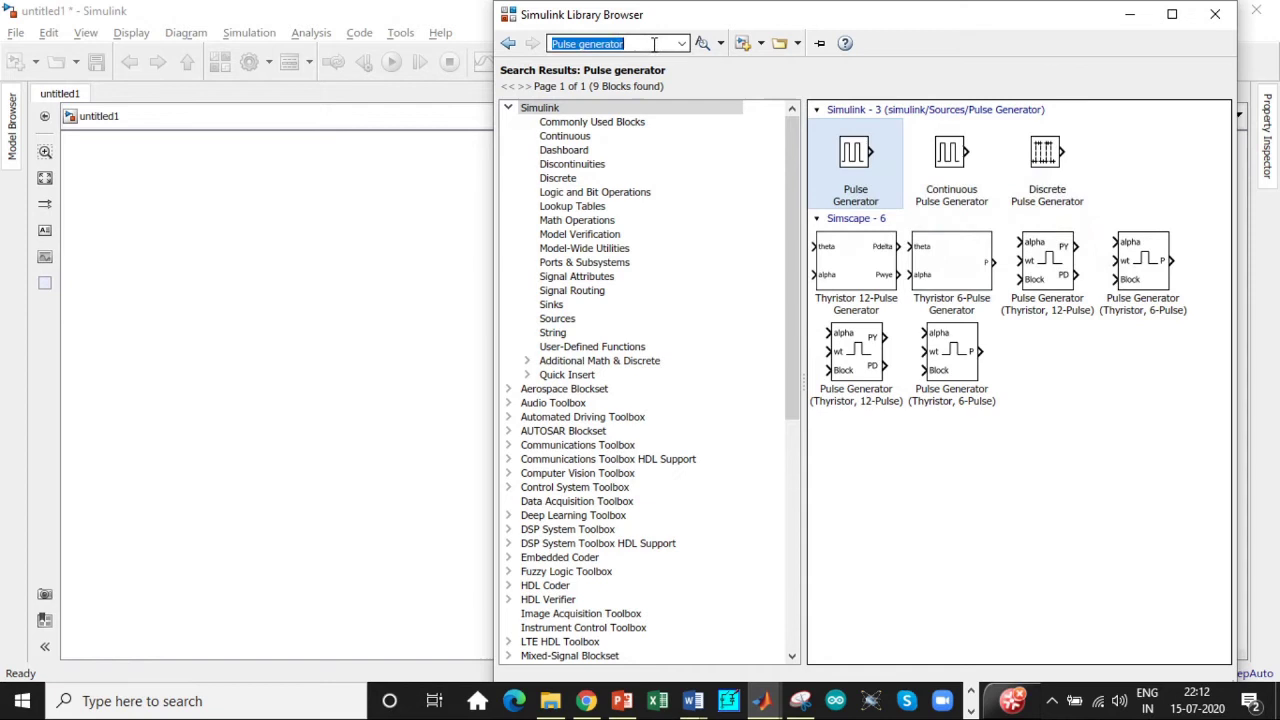
pyautogui.press('BackSpace')
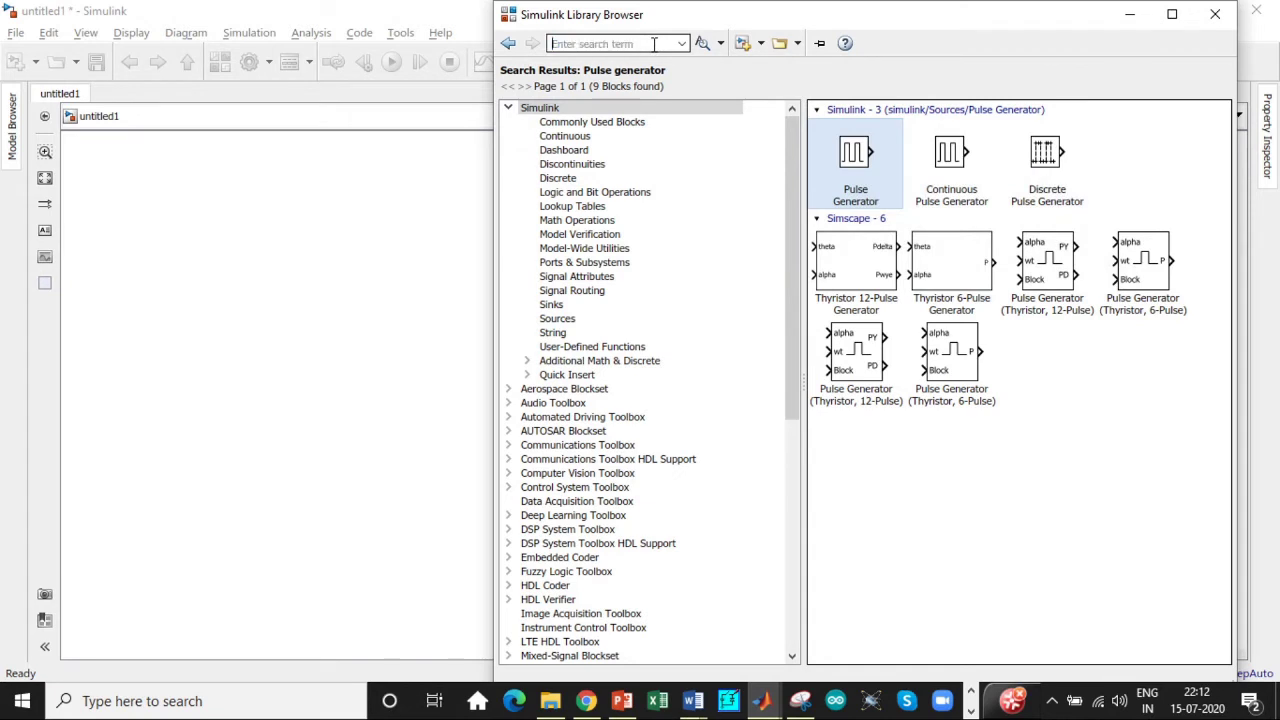
# Step: Search 'series RLC' and add the Series RLC Branch block to the model
pyautogui.write('r')
pyautogui.press('BackSpace')
pyautogui.write('se')
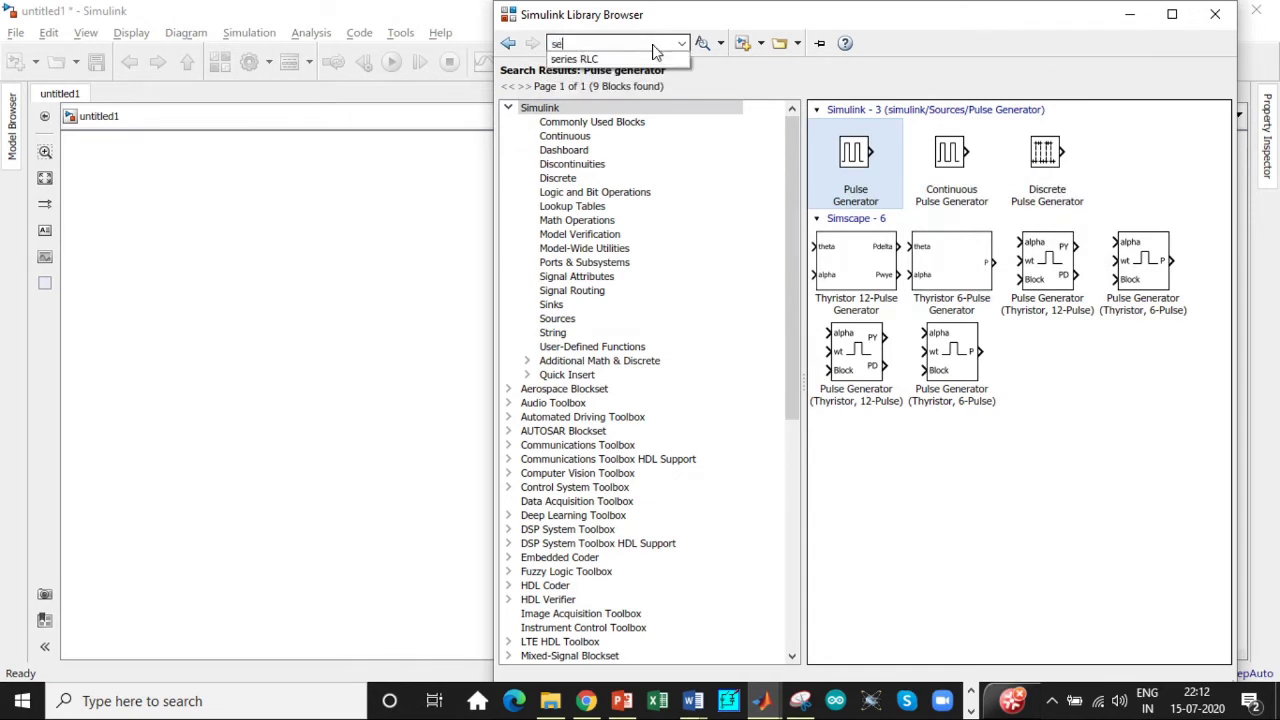
pyautogui.write('r')
pyautogui.click(638, 60)
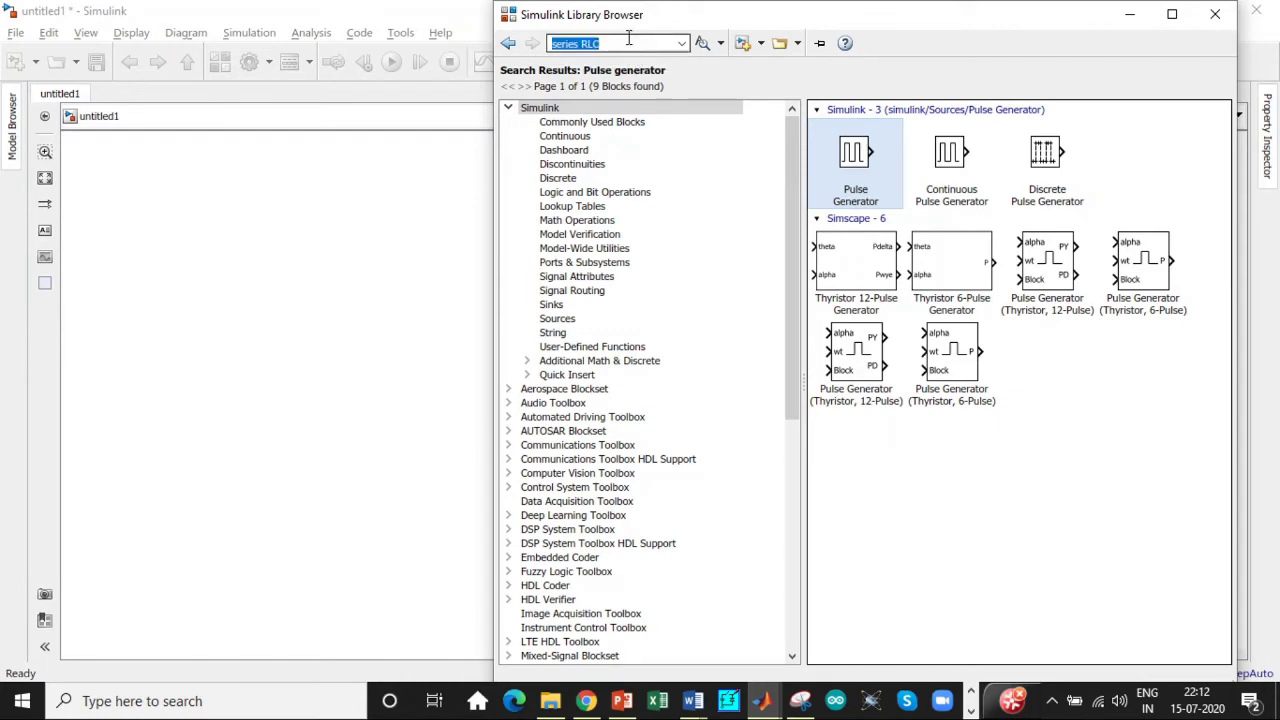
pyautogui.press('Return')
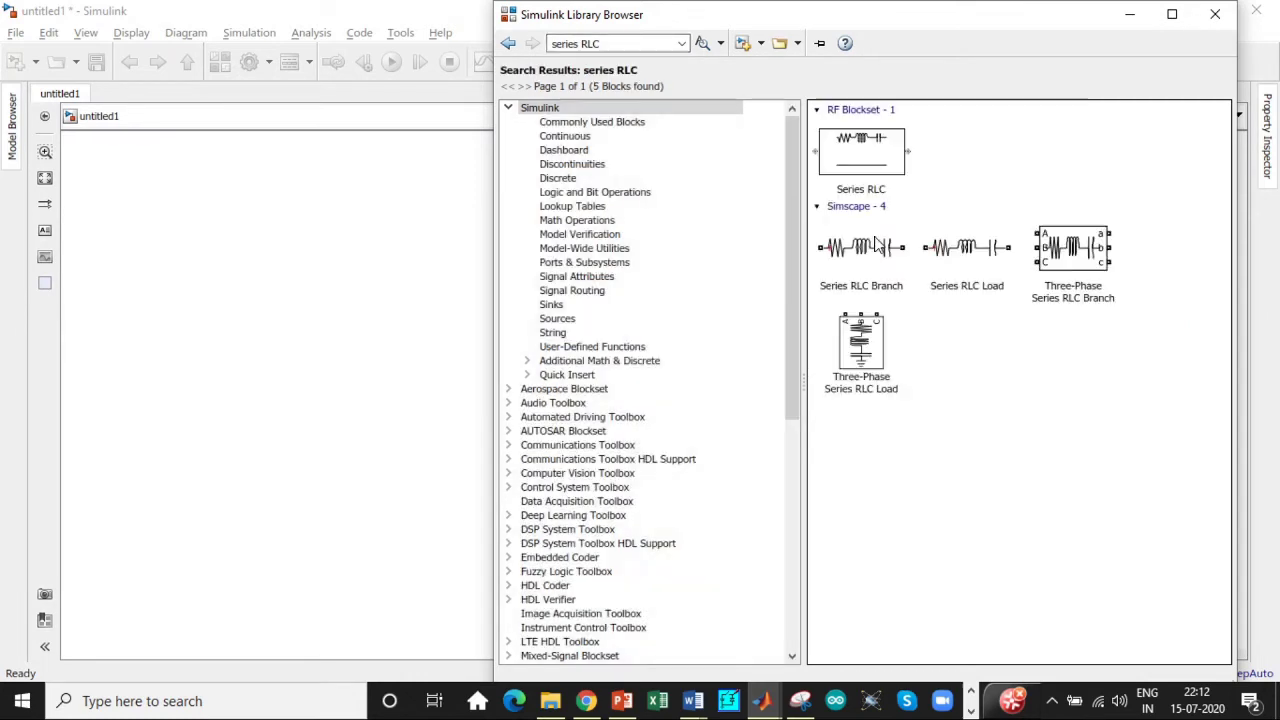
pyautogui.click(870, 248)
pyautogui.rightClick(895, 247)
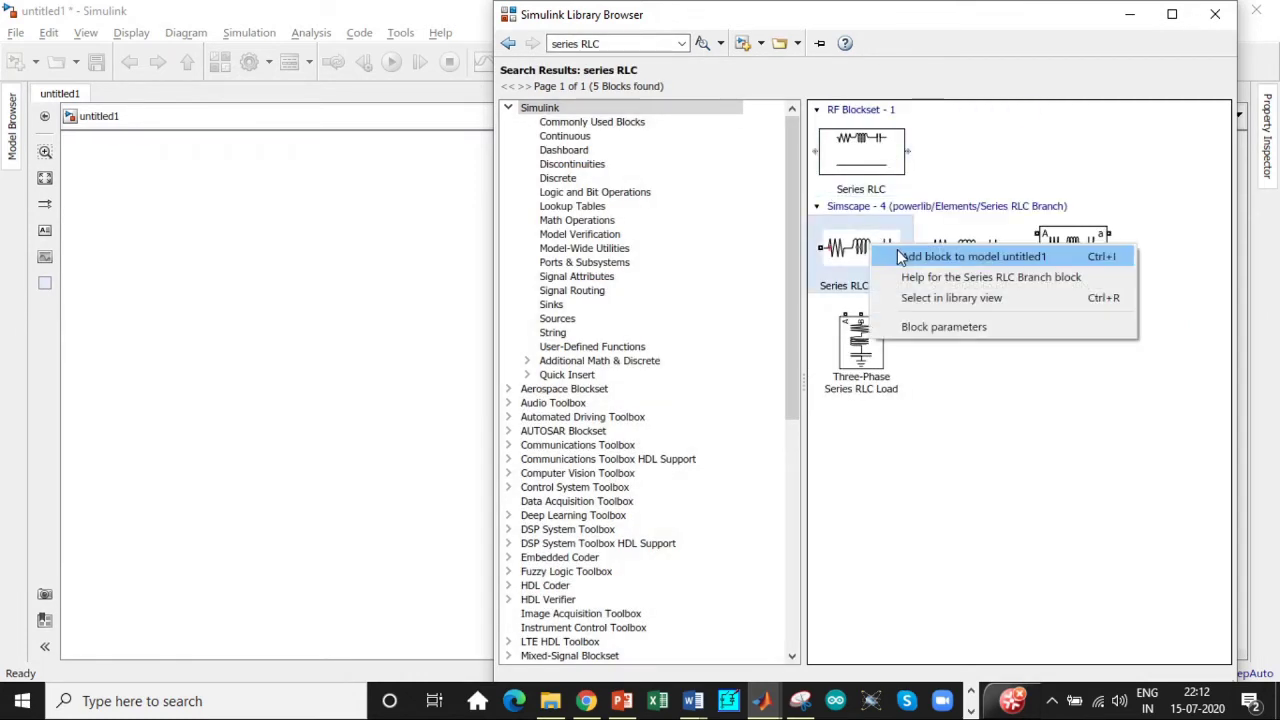
pyautogui.click(935, 254)
pyautogui.doubleClick(624, 46)
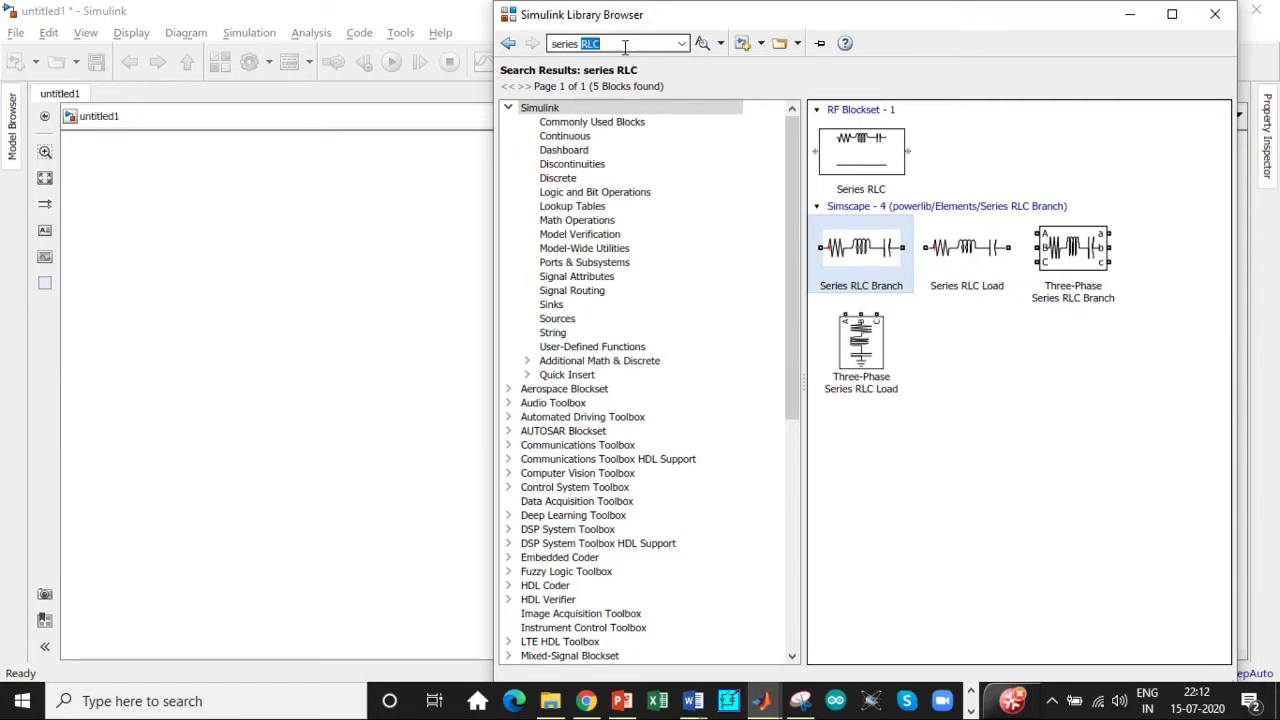
pyautogui.press('BackSpace')
pyautogui.press('BackSpace')
pyautogui.press('BackSpace')
pyautogui.press('BackSpace')
pyautogui.press('BackSpace')
pyautogui.press('BackSpace')
pyautogui.press('BackSpace')
pyautogui.press('BackSpace')
# Step: Search 'Powergui' and add the powergui block to untitled1
pyautogui.write('Po')
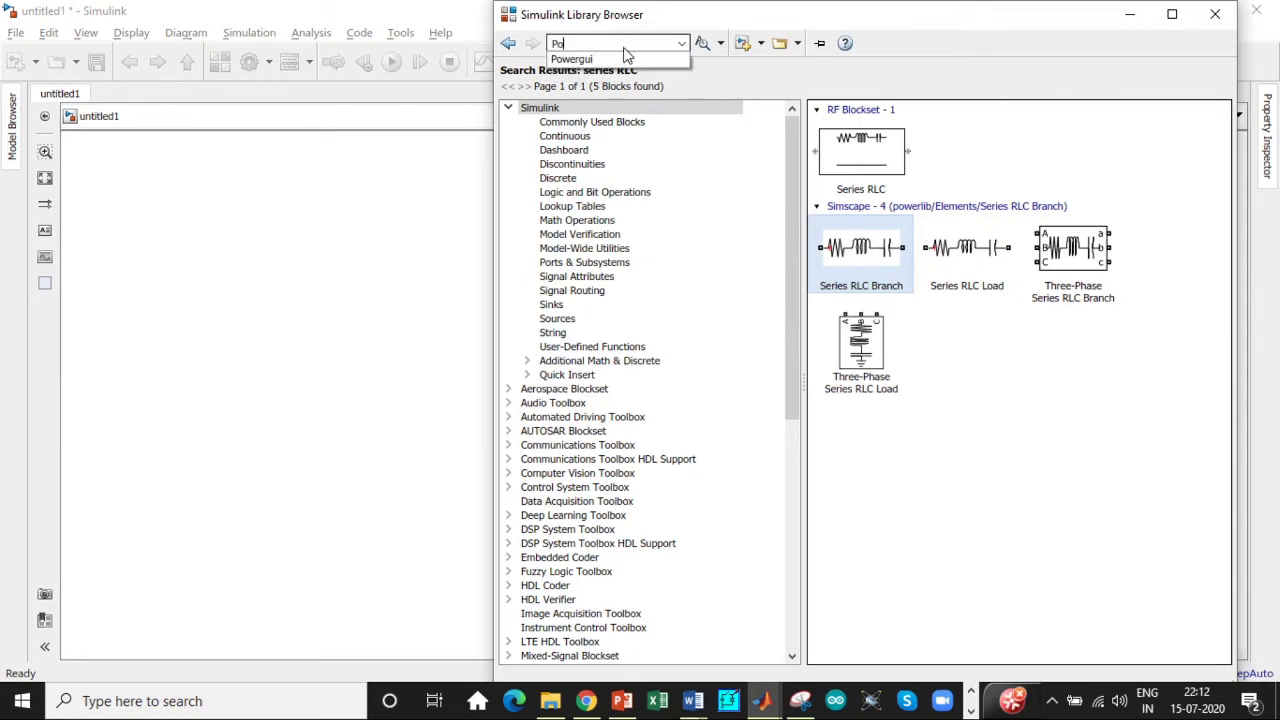
pyautogui.write('we')
pyautogui.click(640, 60)
pyautogui.doubleClick(624, 44)
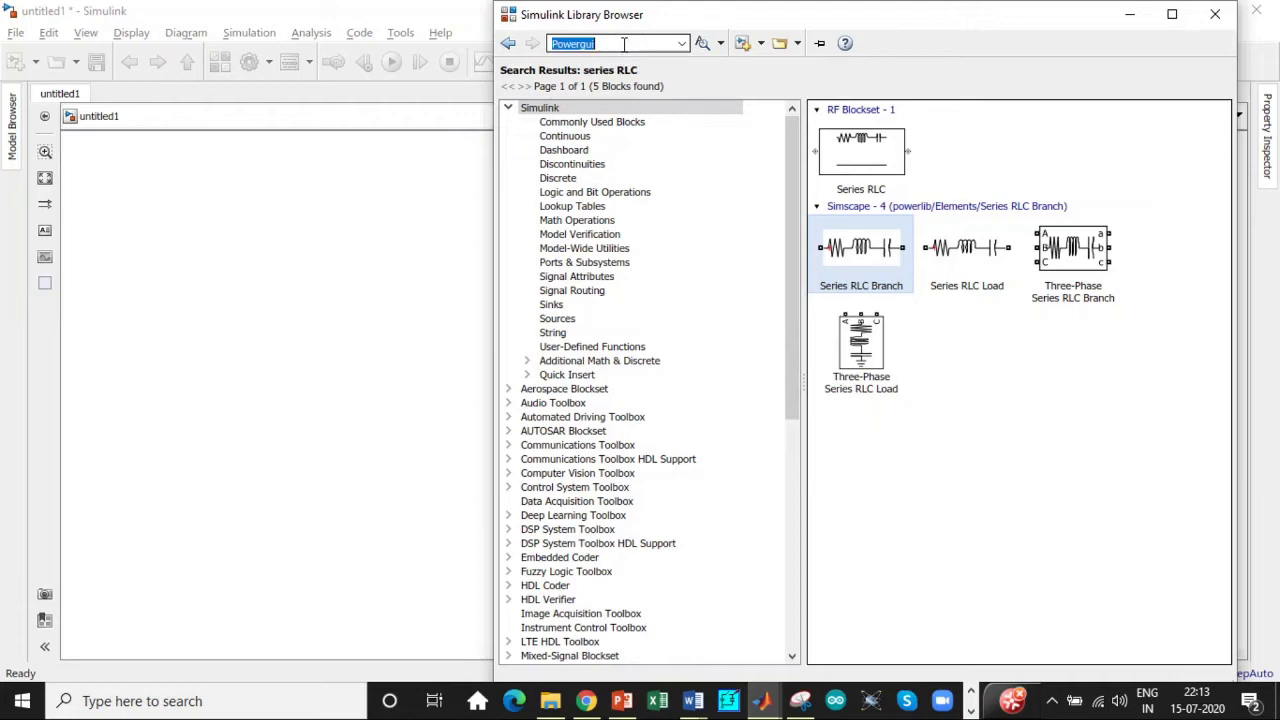
pyautogui.press('Return')
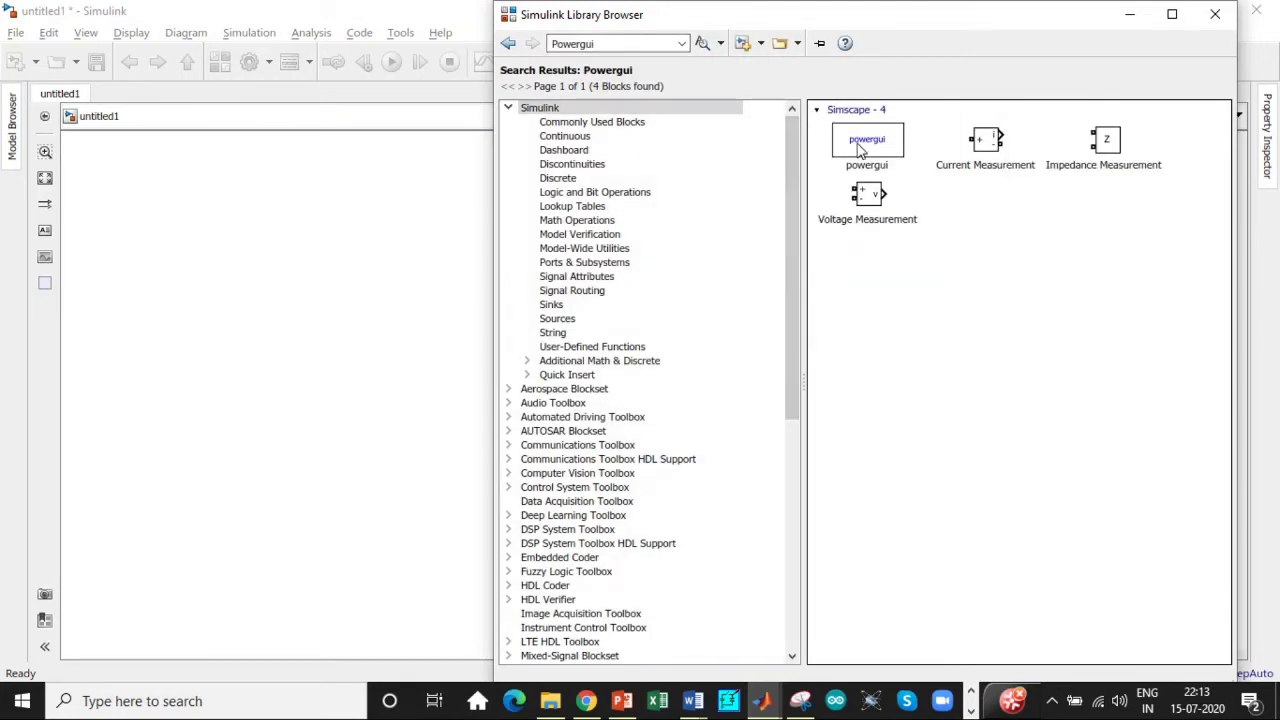
pyautogui.click(860, 148)
pyautogui.rightClick(860, 148)
pyautogui.click(922, 152)
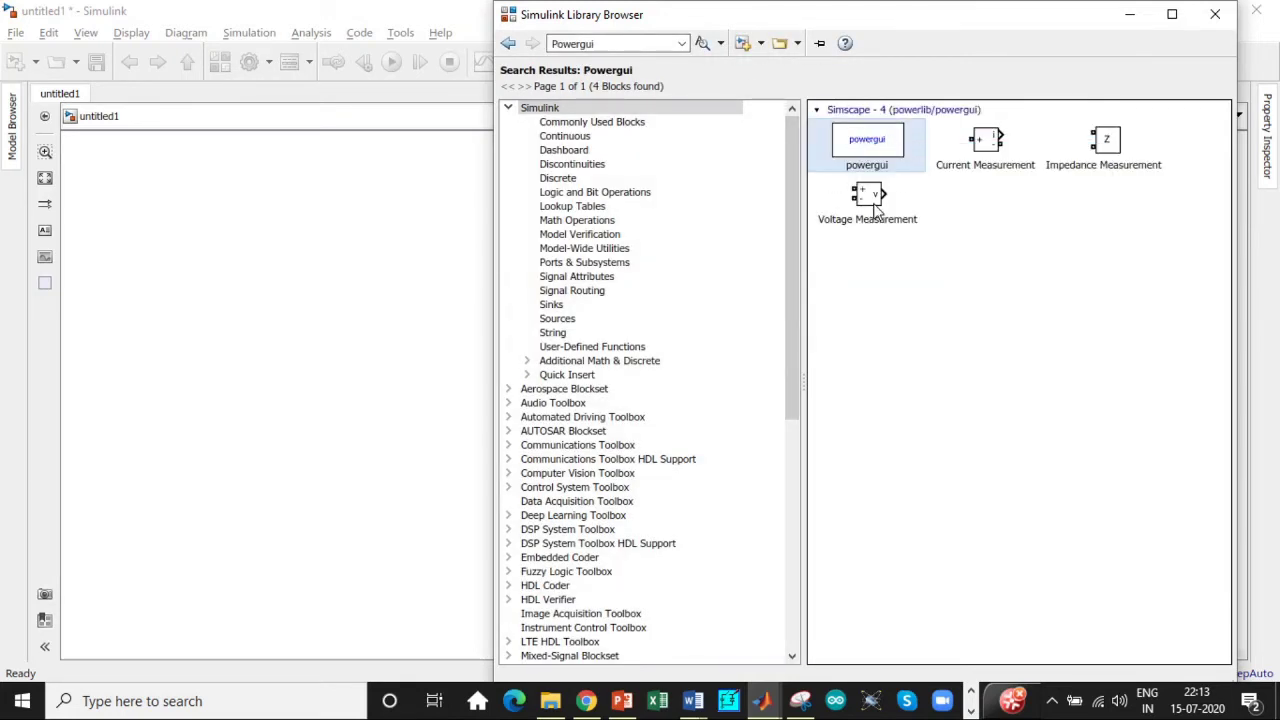
# Step: Add the Voltage Measurement block to untitled1 and clear the search box
pyautogui.click(868, 196)
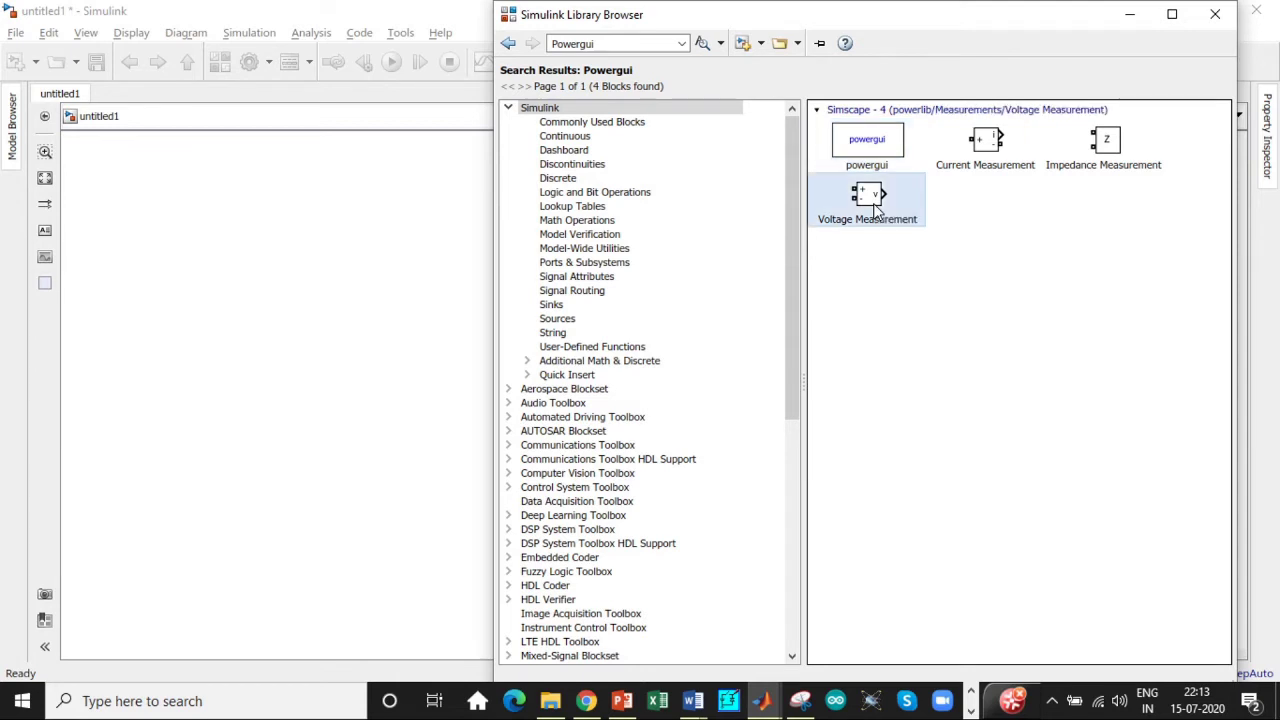
pyautogui.rightClick(874, 208)
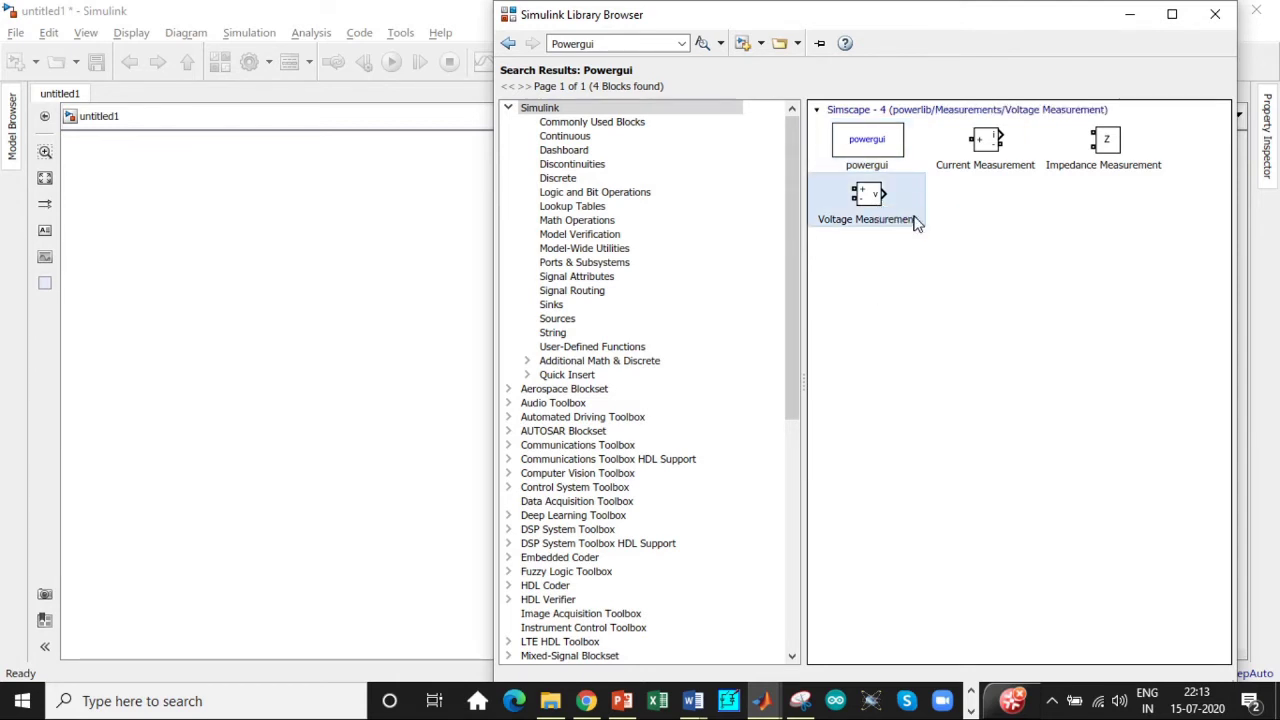
pyautogui.click(985, 145)
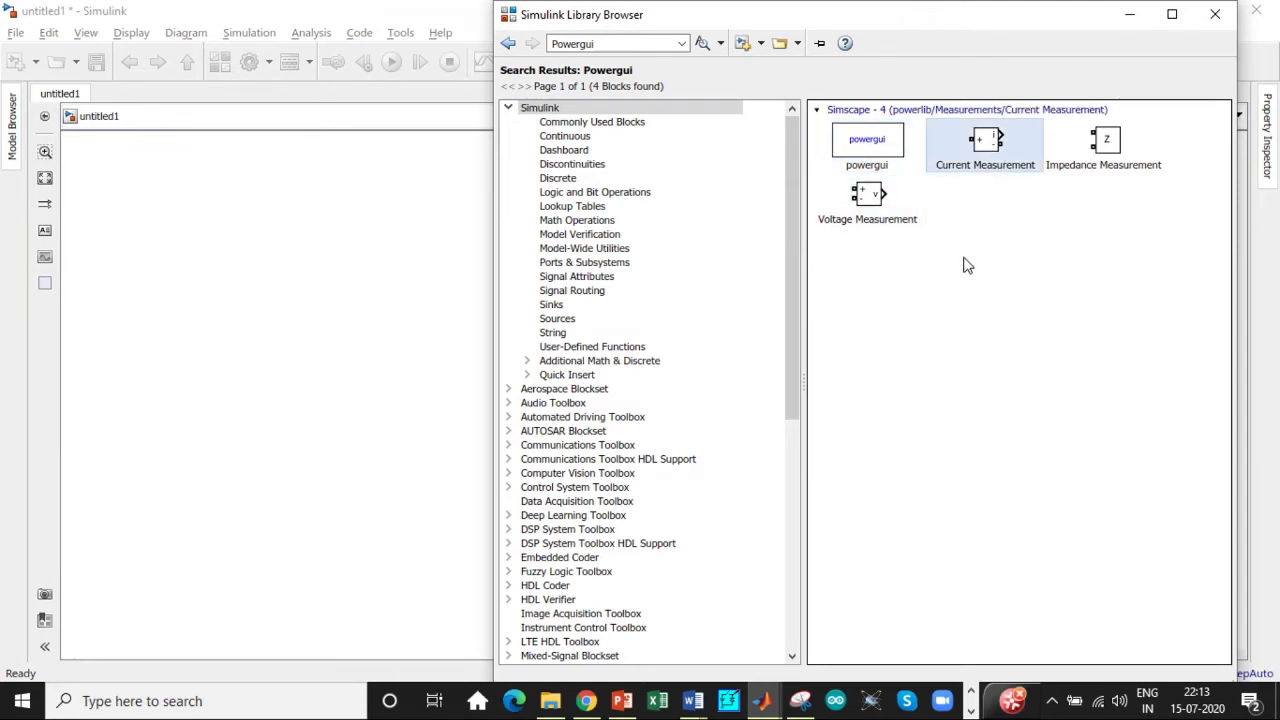
pyautogui.click(965, 263)
pyautogui.doubleClick(624, 43)
pyautogui.press('BackSpace')
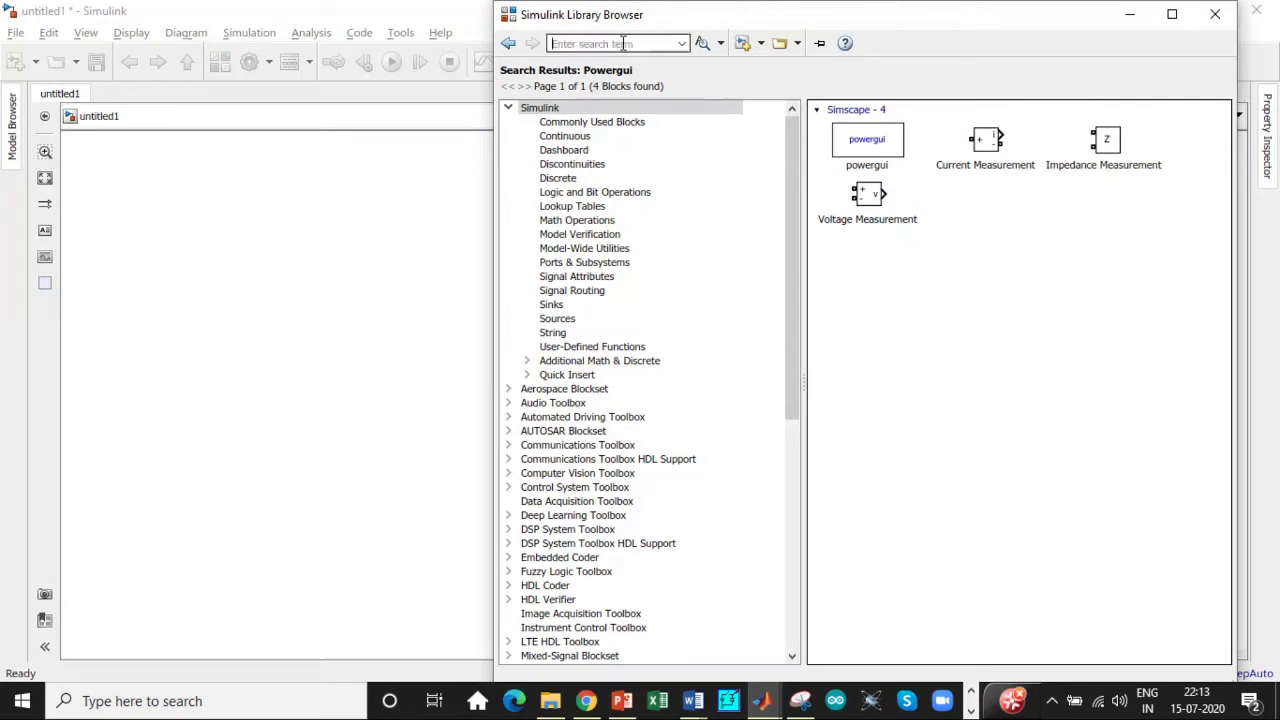
# Step: Search the library for 'Mean' and scroll down to the Simscape results
pyautogui.write('M')
pyautogui.press('BackSpace')
pyautogui.write('Mean')
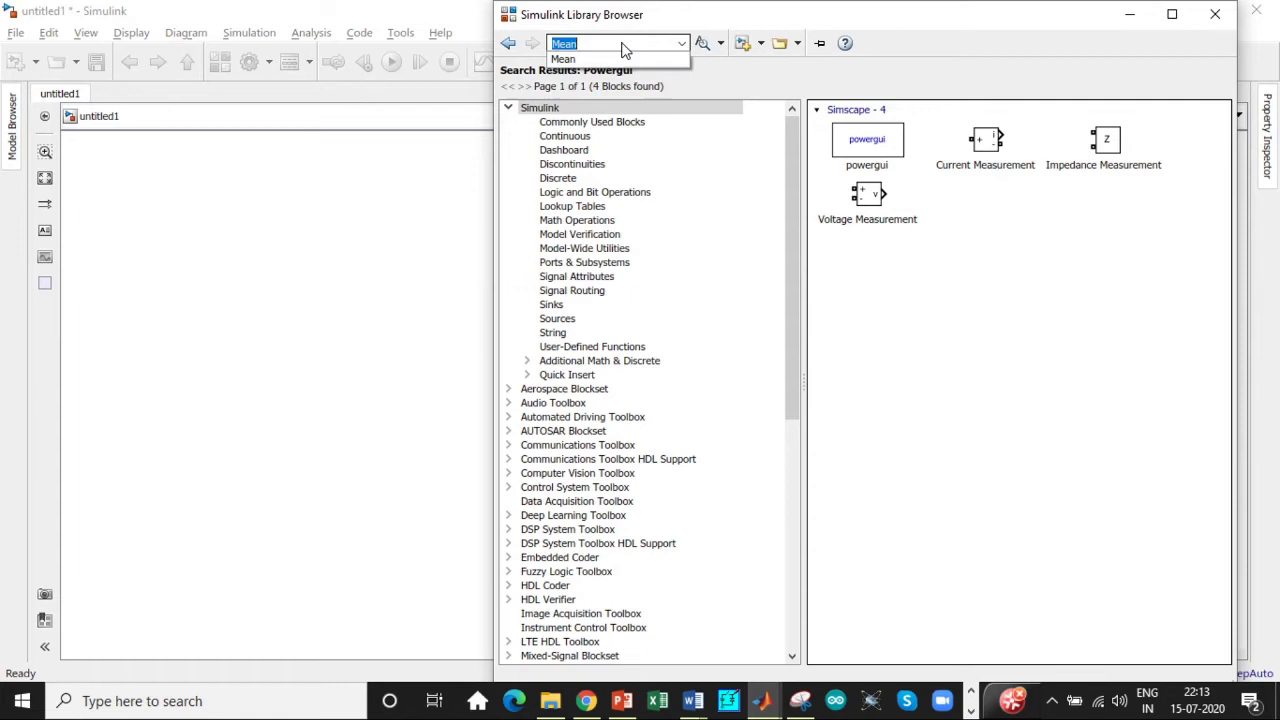
pyautogui.click(622, 43)
pyautogui.doubleClick(622, 43)
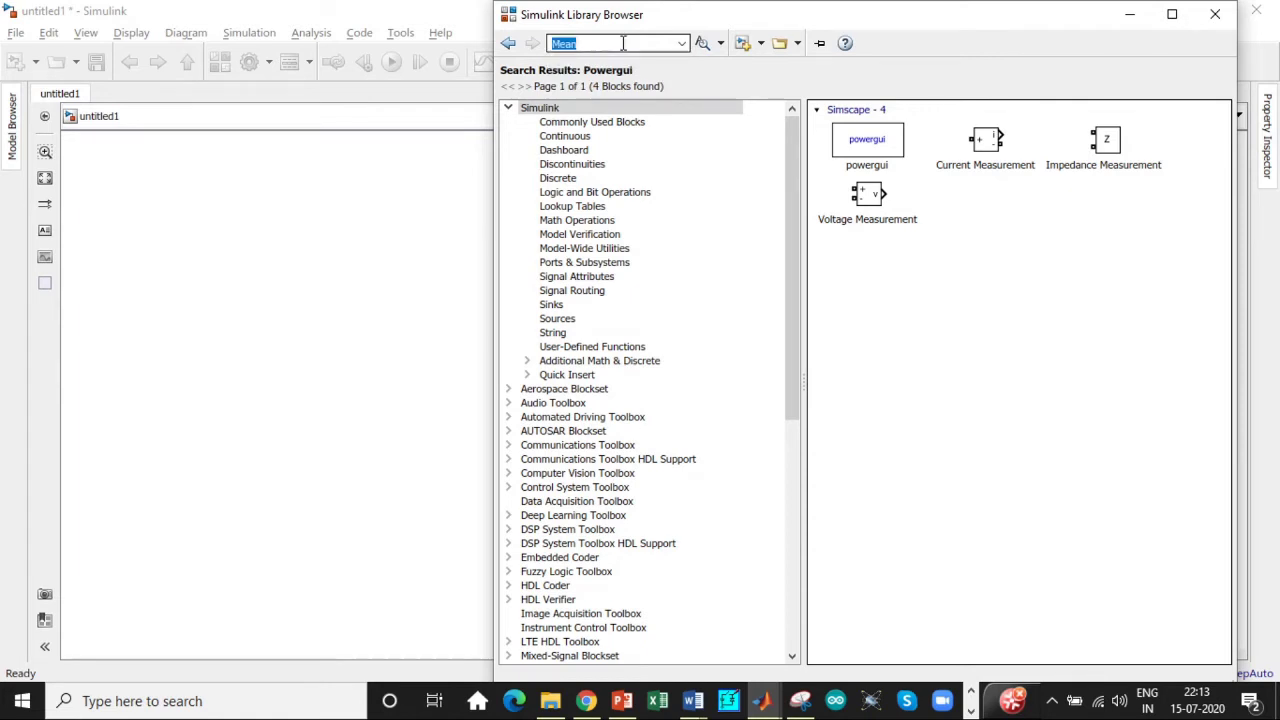
pyautogui.press('Return')
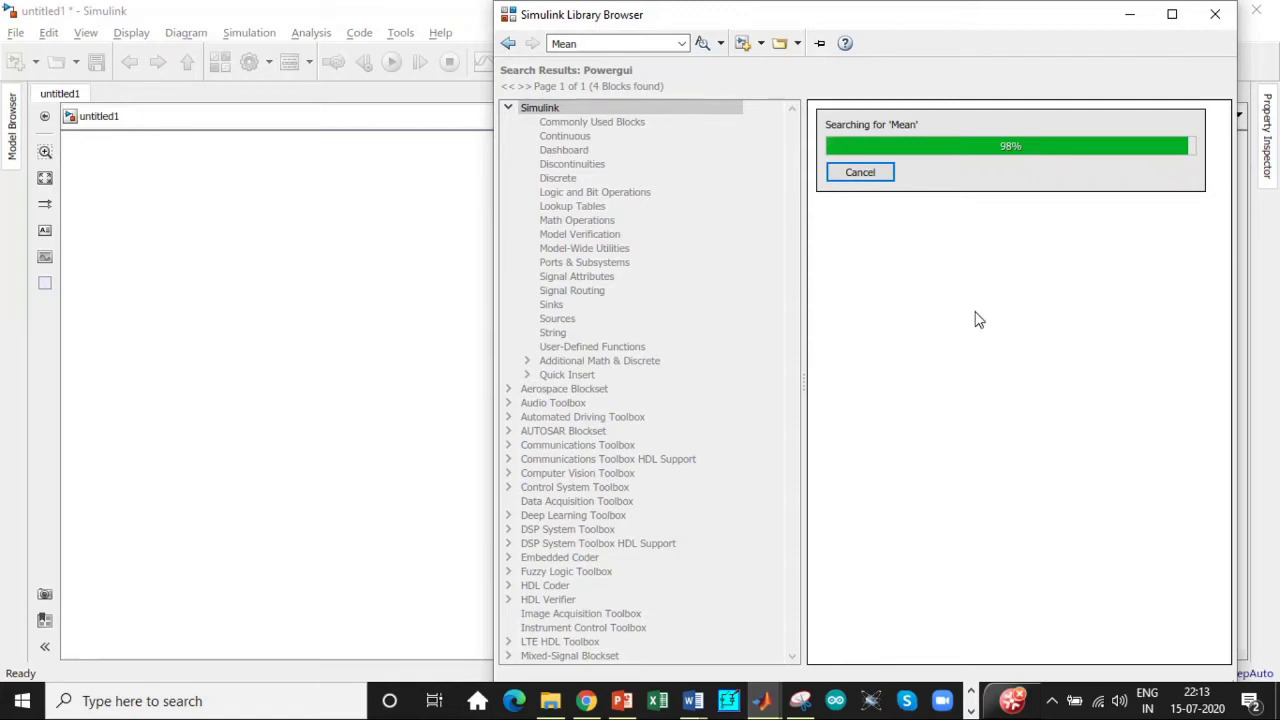
pyautogui.scroll(-3, 1030, 350)
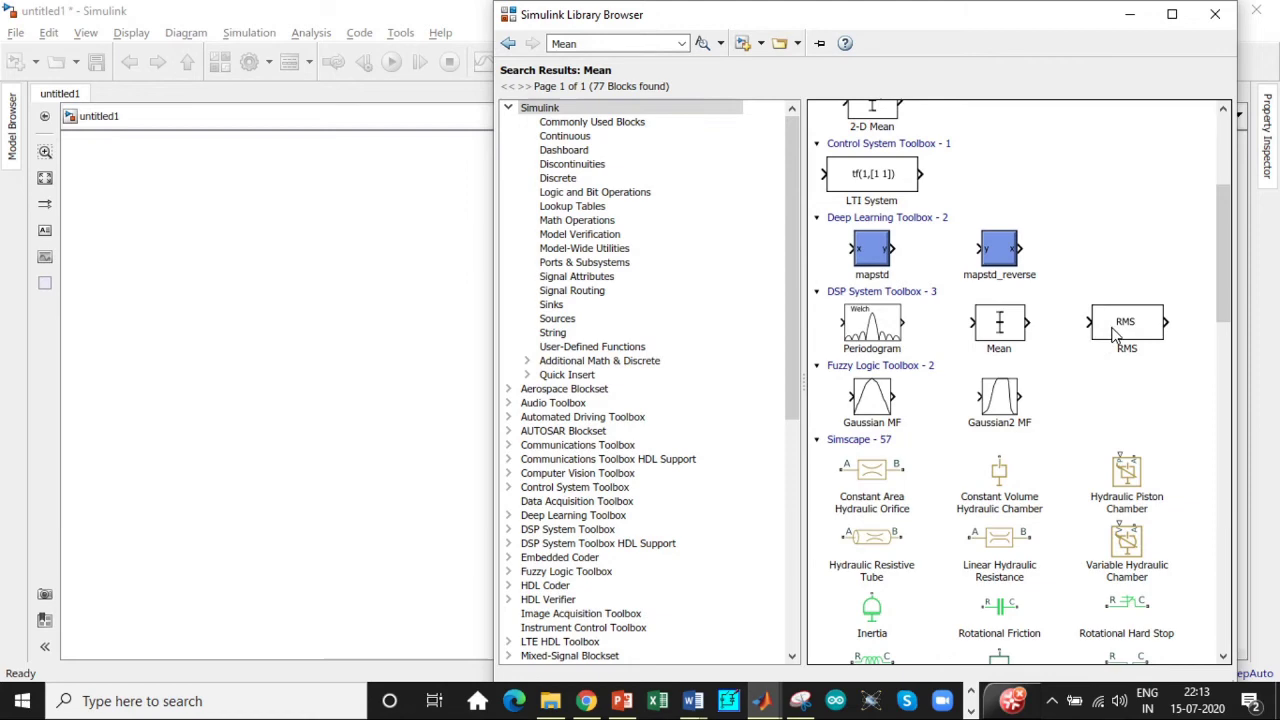
pyautogui.scroll(-3, 1125, 334)
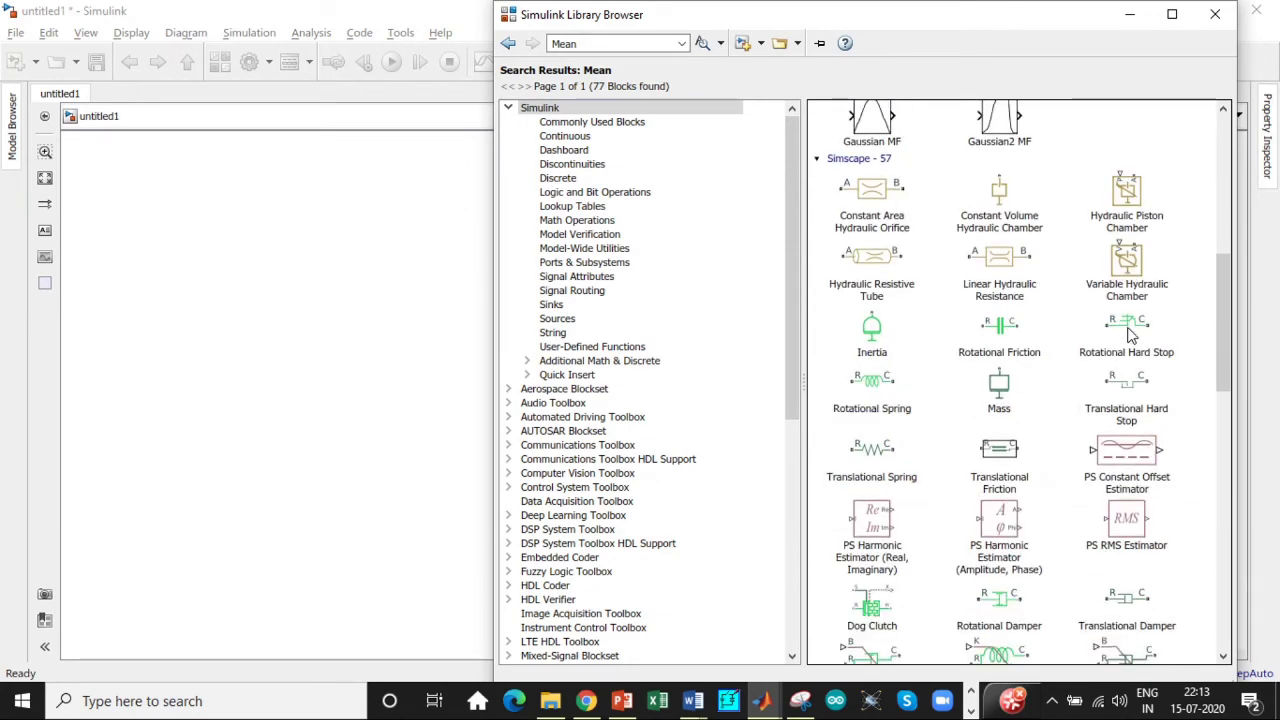
pyautogui.scroll(-7, 1128, 336)
# Step: Add the Simscape RMS block and the Simscape Mean block to untitled1
pyautogui.click(1127, 388)
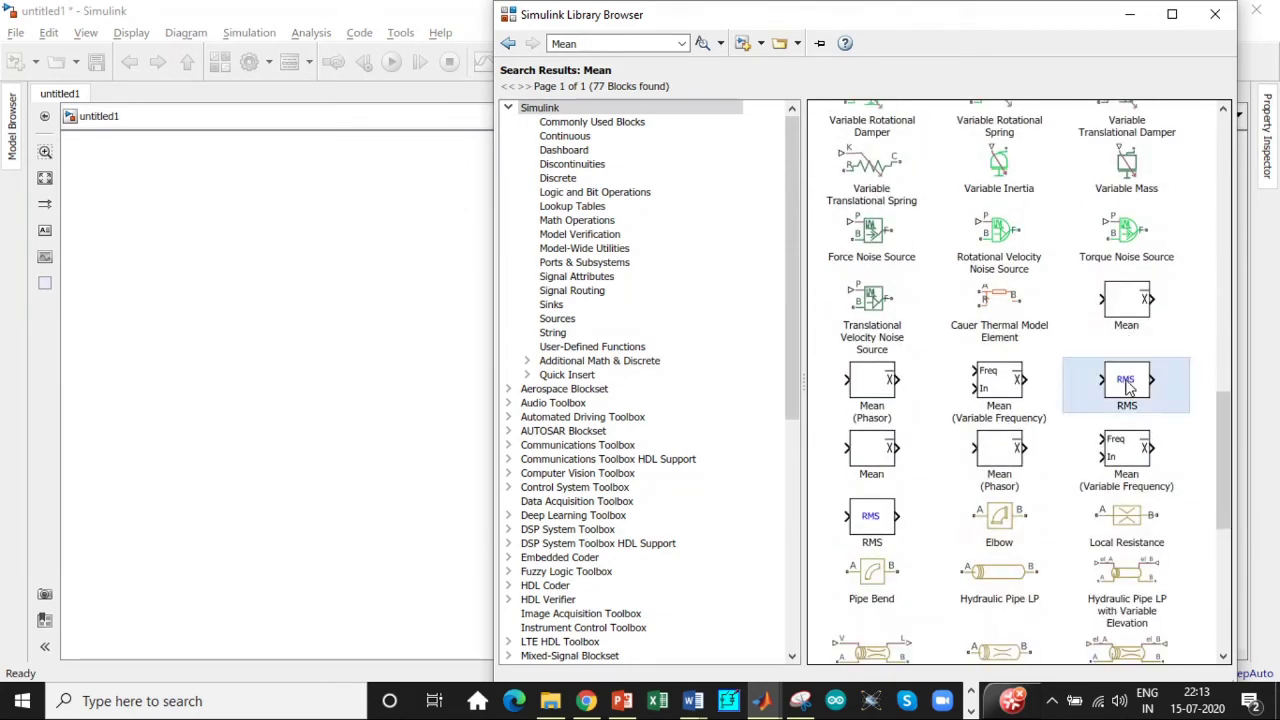
pyautogui.rightClick(1128, 390)
pyautogui.click(1136, 396)
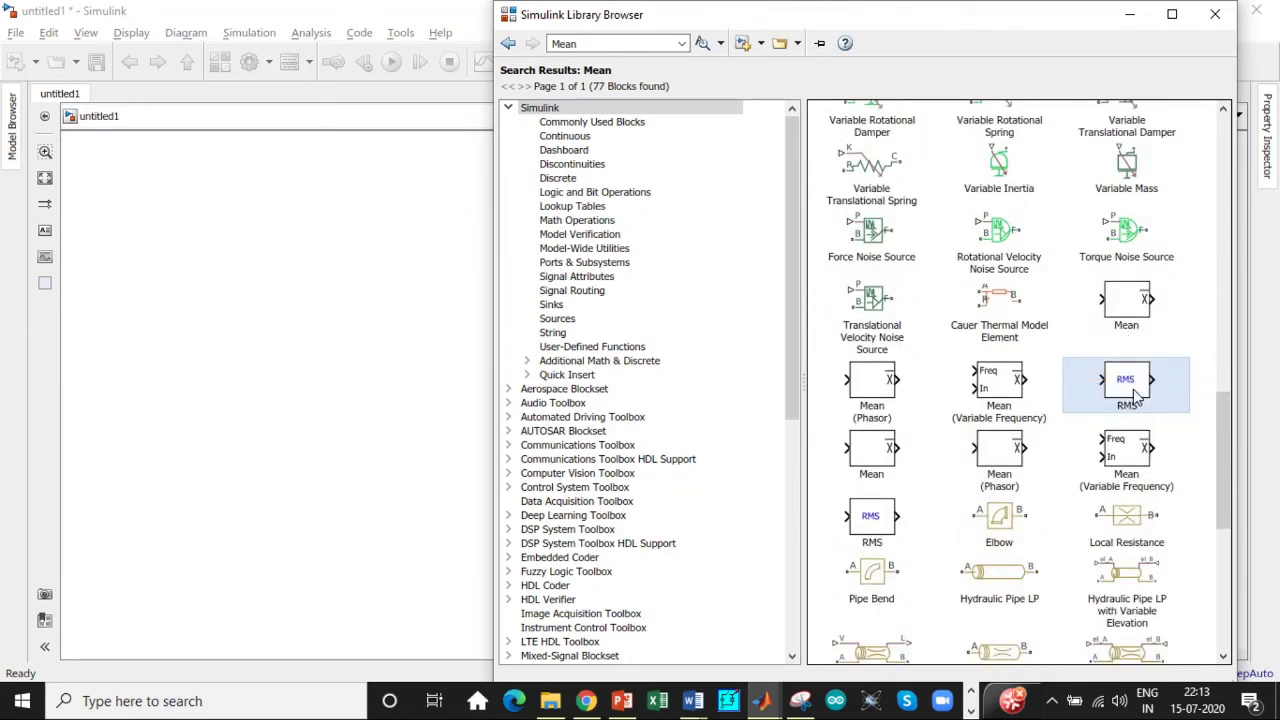
pyautogui.click(888, 449)
pyautogui.rightClick(886, 443)
pyautogui.click(903, 452)
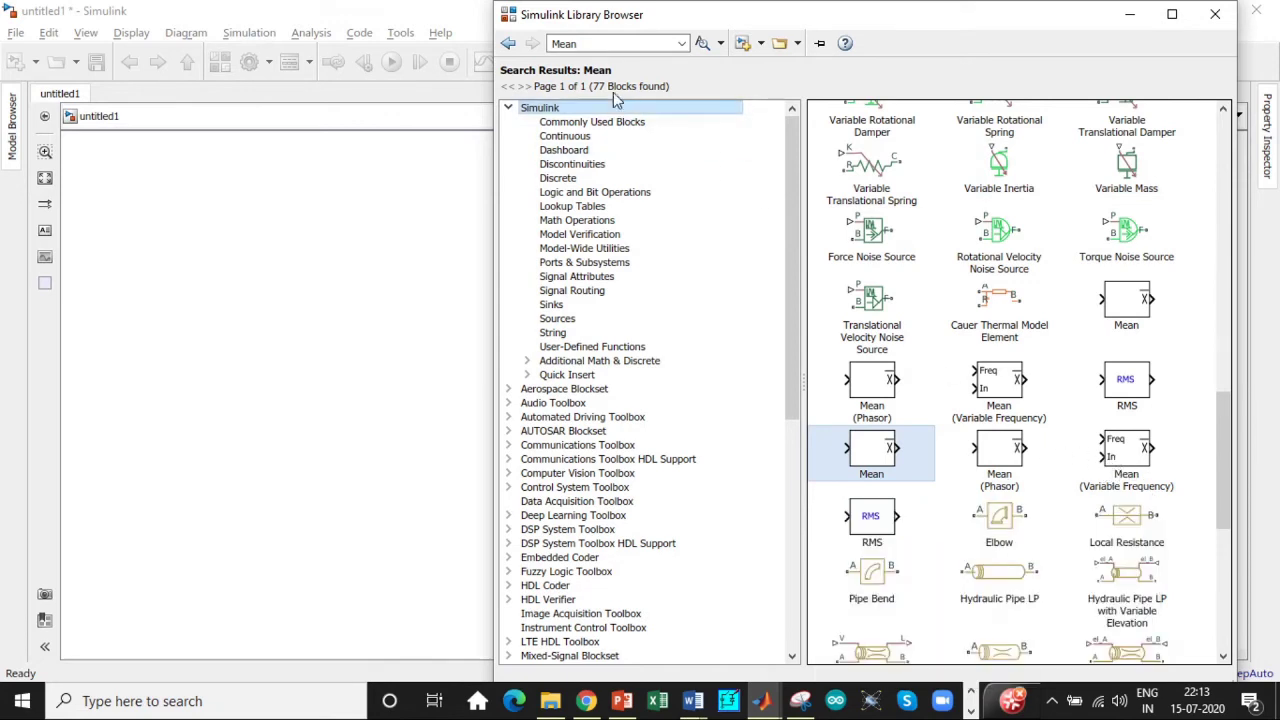
# Step: Search 'Scope' and add the Scope block to untitled1
pyautogui.click(610, 44)
pyautogui.write('scop')
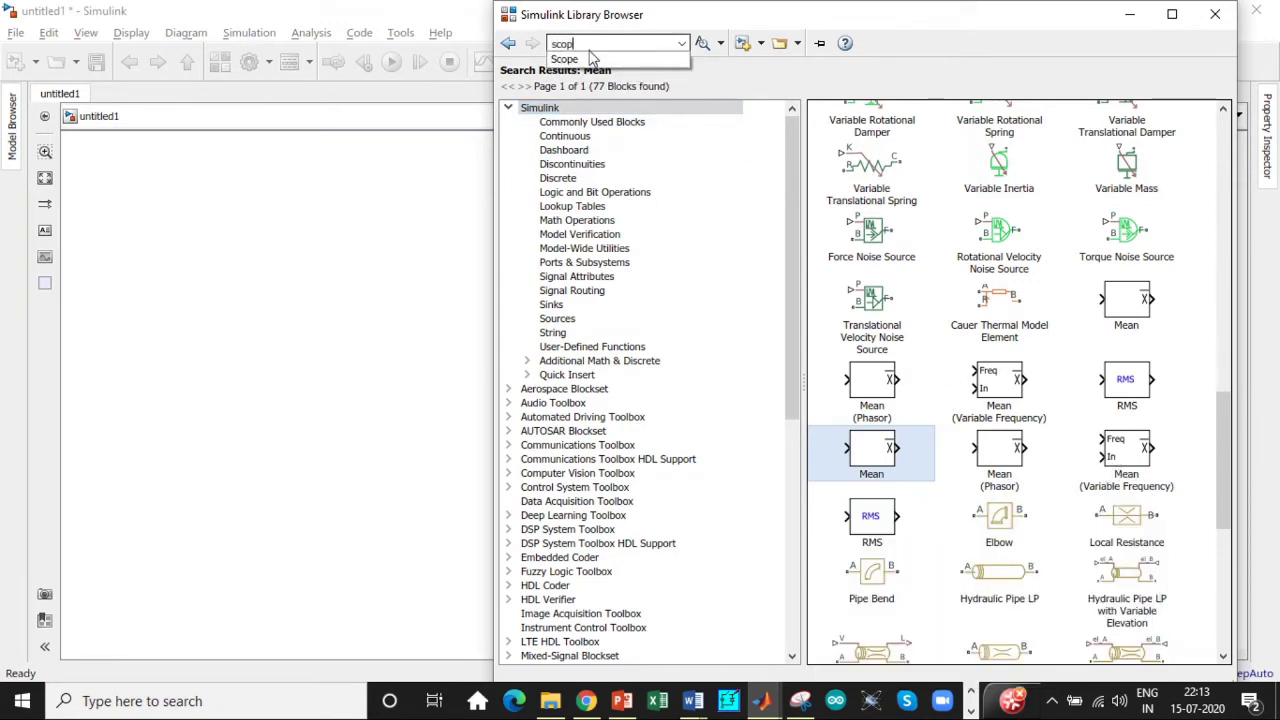
pyautogui.click(590, 59)
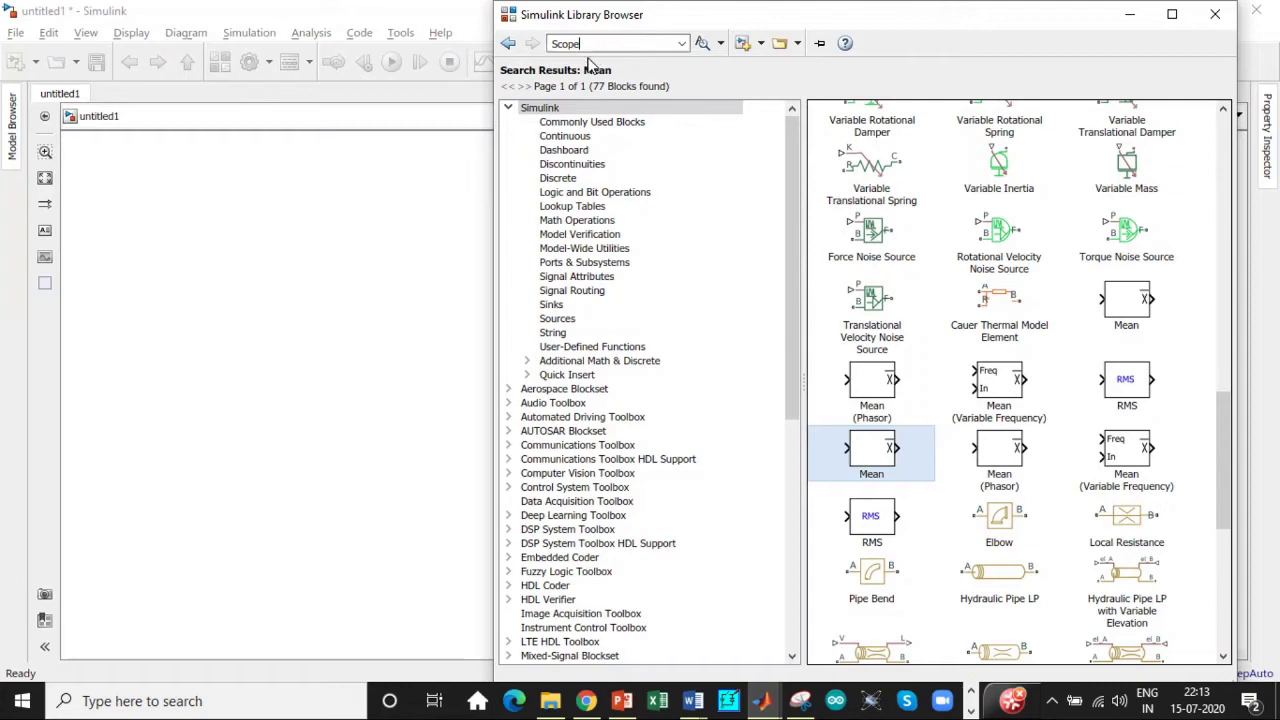
pyautogui.press('Return')
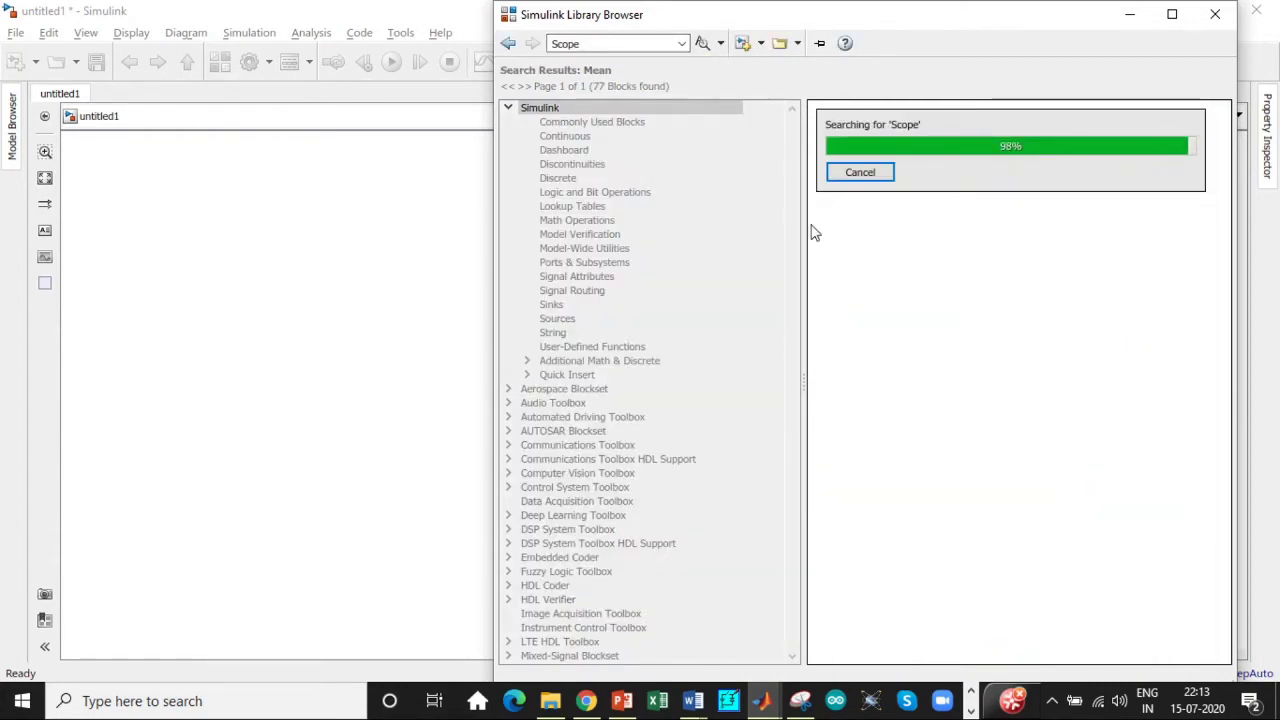
pyautogui.rightClick(884, 172)
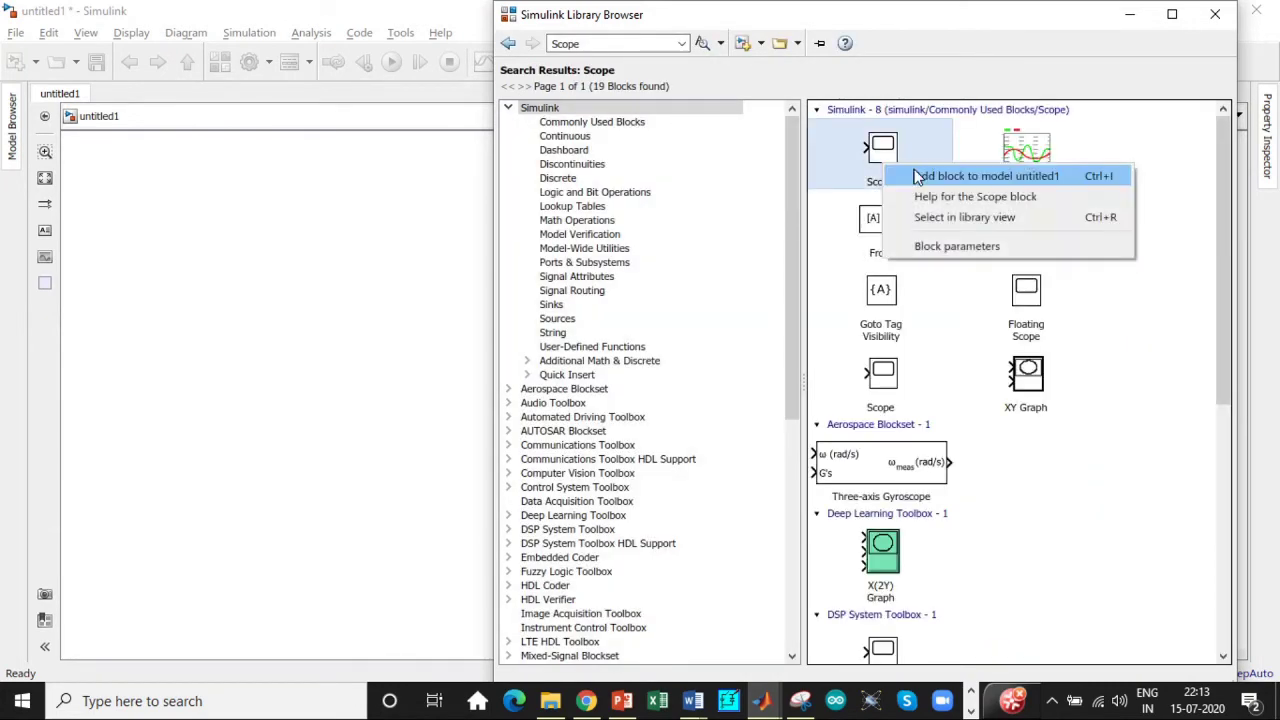
pyautogui.click(590, 44)
# Step: Search 'Display' and add two Display blocks to untitled1
pyautogui.write('dis')
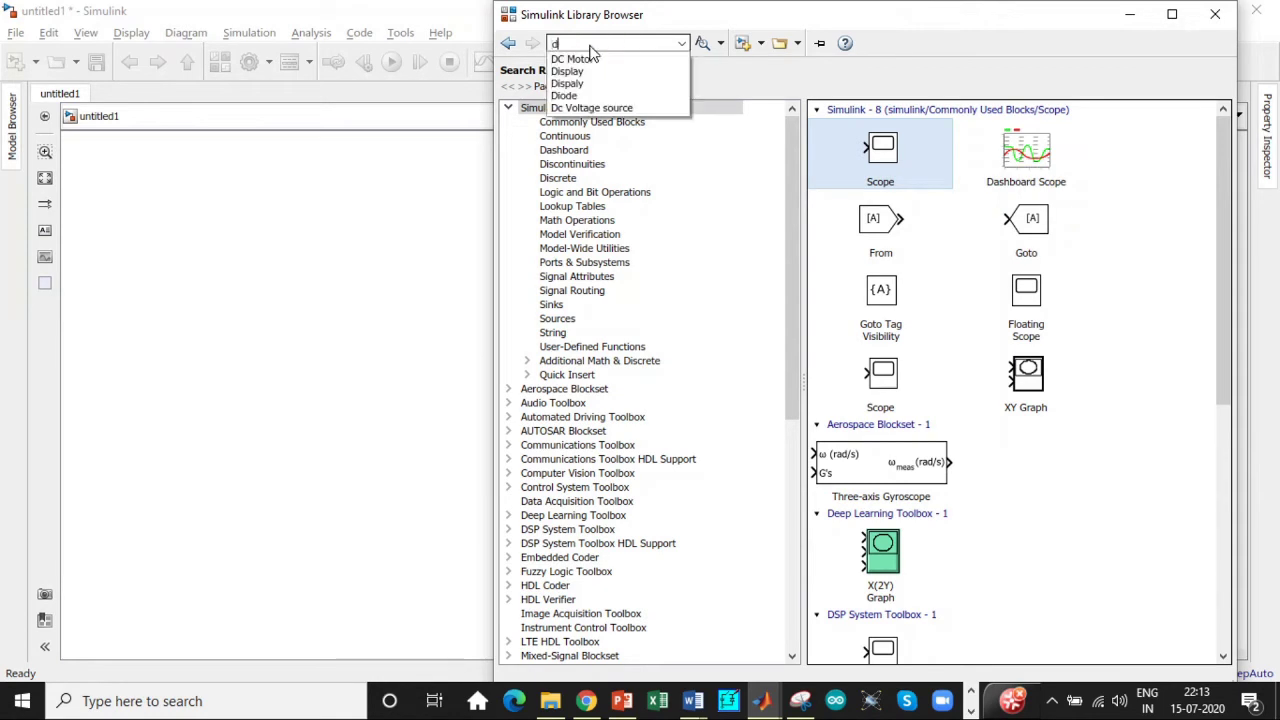
pyautogui.click(595, 60)
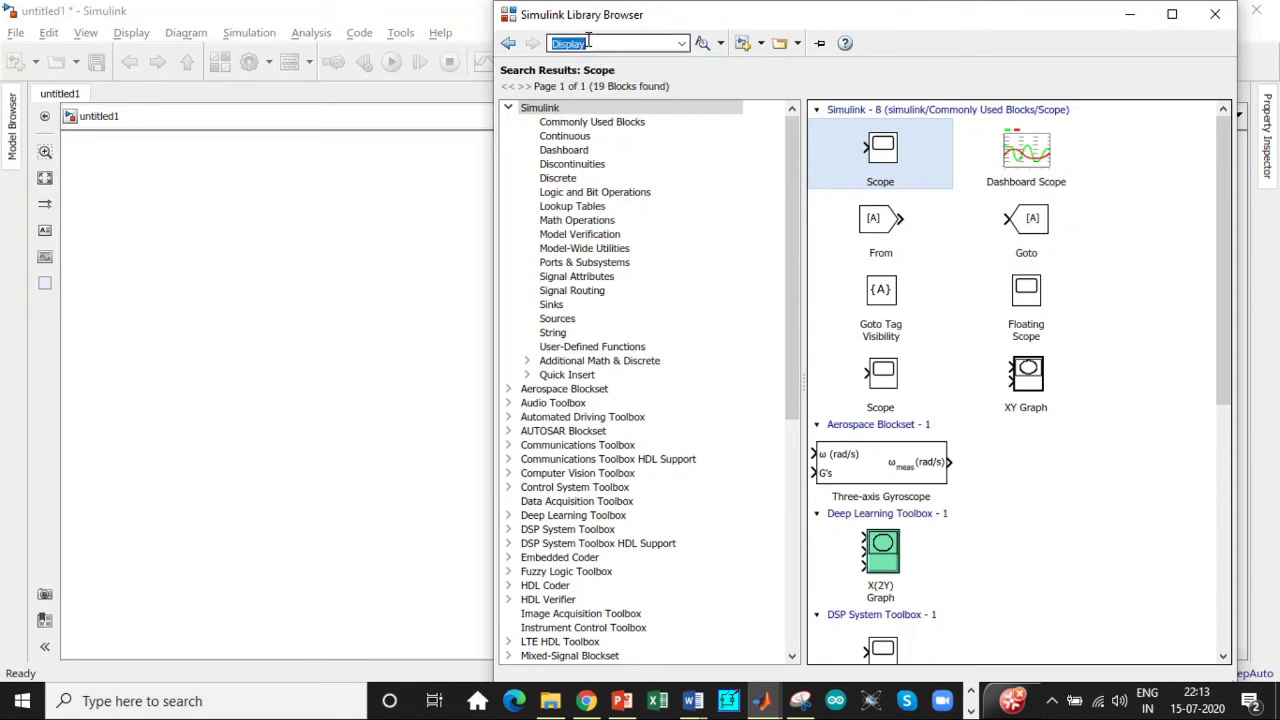
pyautogui.press('Return')
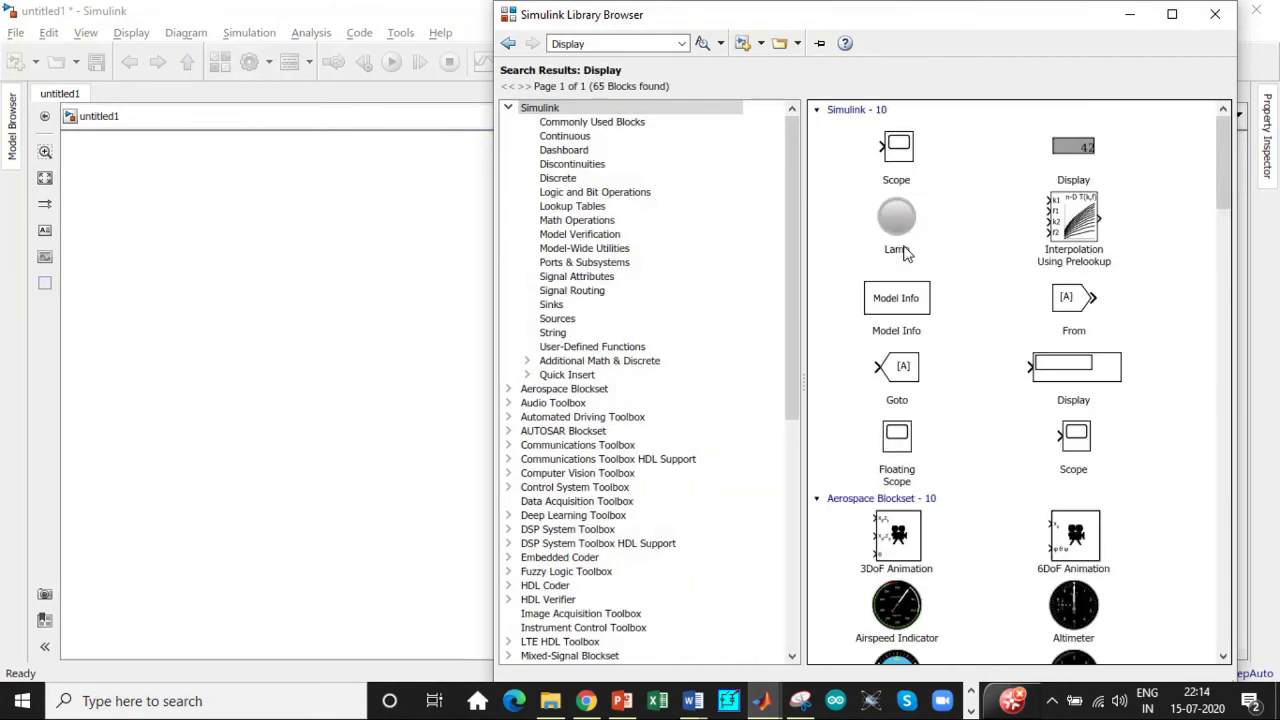
pyautogui.rightClick(1085, 360)
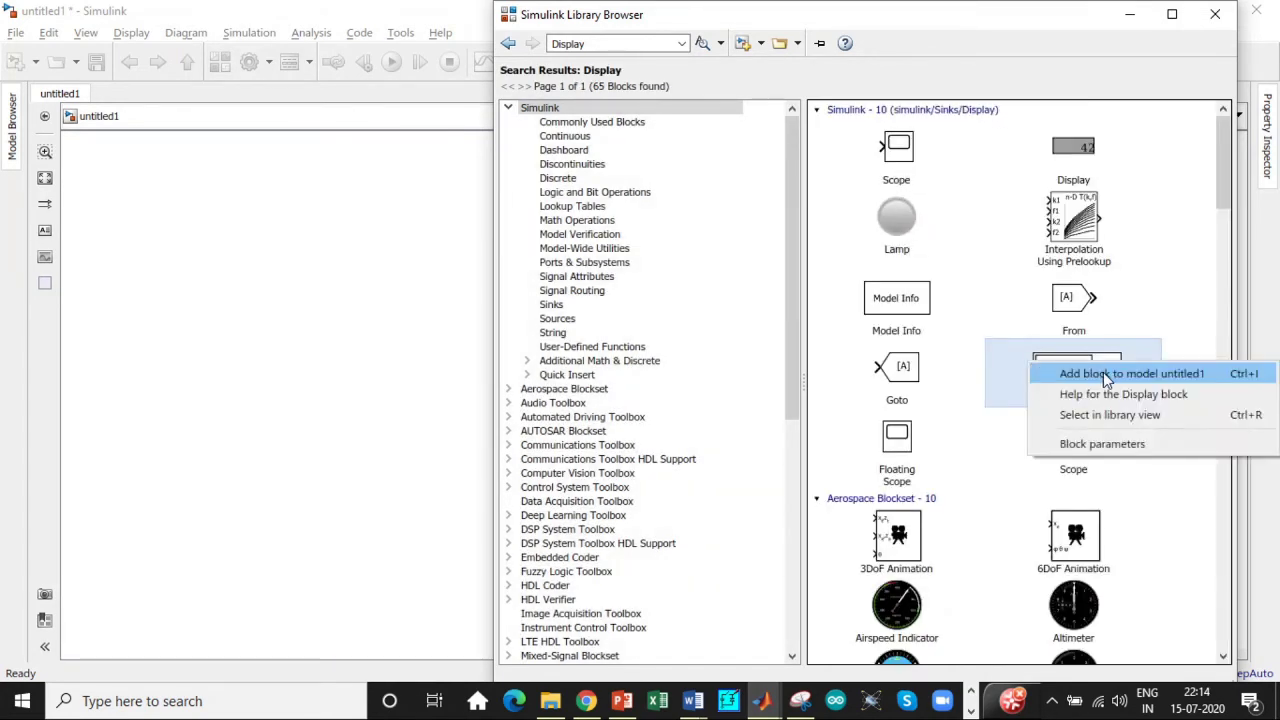
pyautogui.press('Escape')
pyautogui.rightClick(1098, 374)
pyautogui.click(1100, 388)
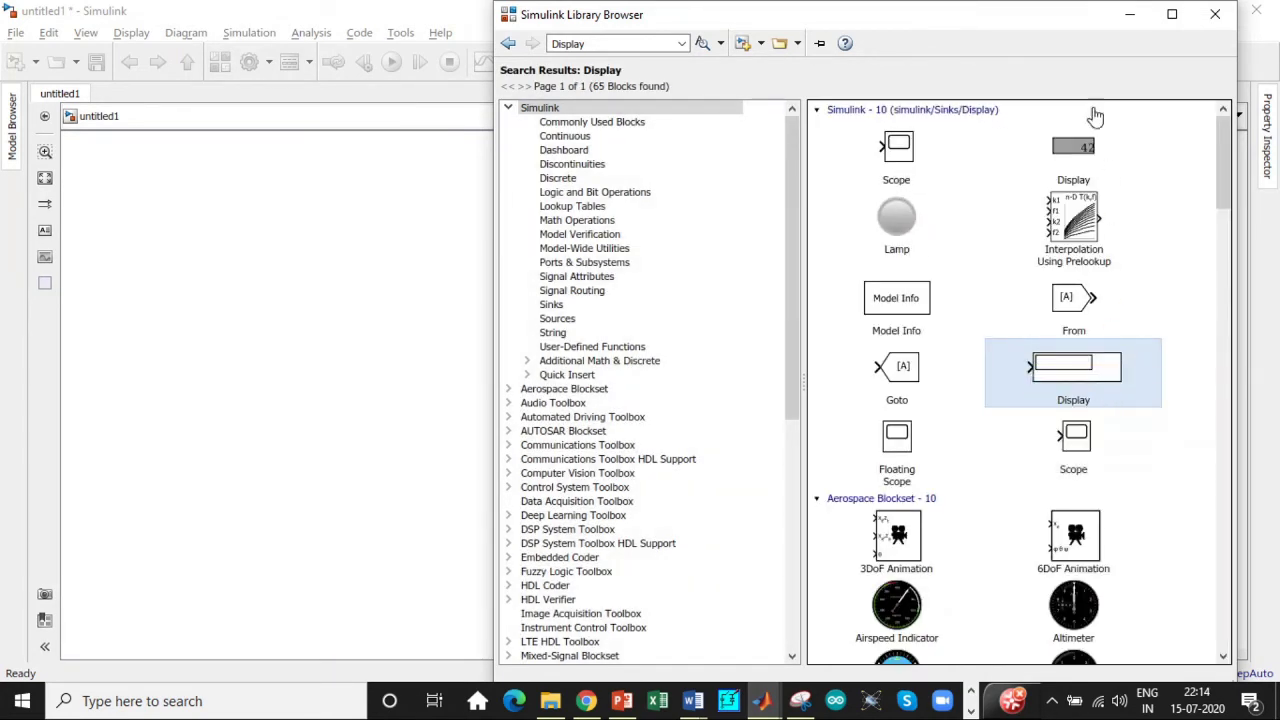
# Step: Hide the Library Browser and drag the stacked blocks apart across the canvas
pyautogui.click(1131, 14)
pyautogui.moveTo(650, 393); pyautogui.dragTo(1100, 398)
pyautogui.moveTo(660, 400); pyautogui.dragTo(1035, 307)
pyautogui.moveTo(652, 392); pyautogui.dragTo(851, 399)
pyautogui.click(688, 418)
pyautogui.moveTo(660, 394); pyautogui.dragTo(280, 183)
pyautogui.moveTo(645, 398); pyautogui.dragTo(547, 326)
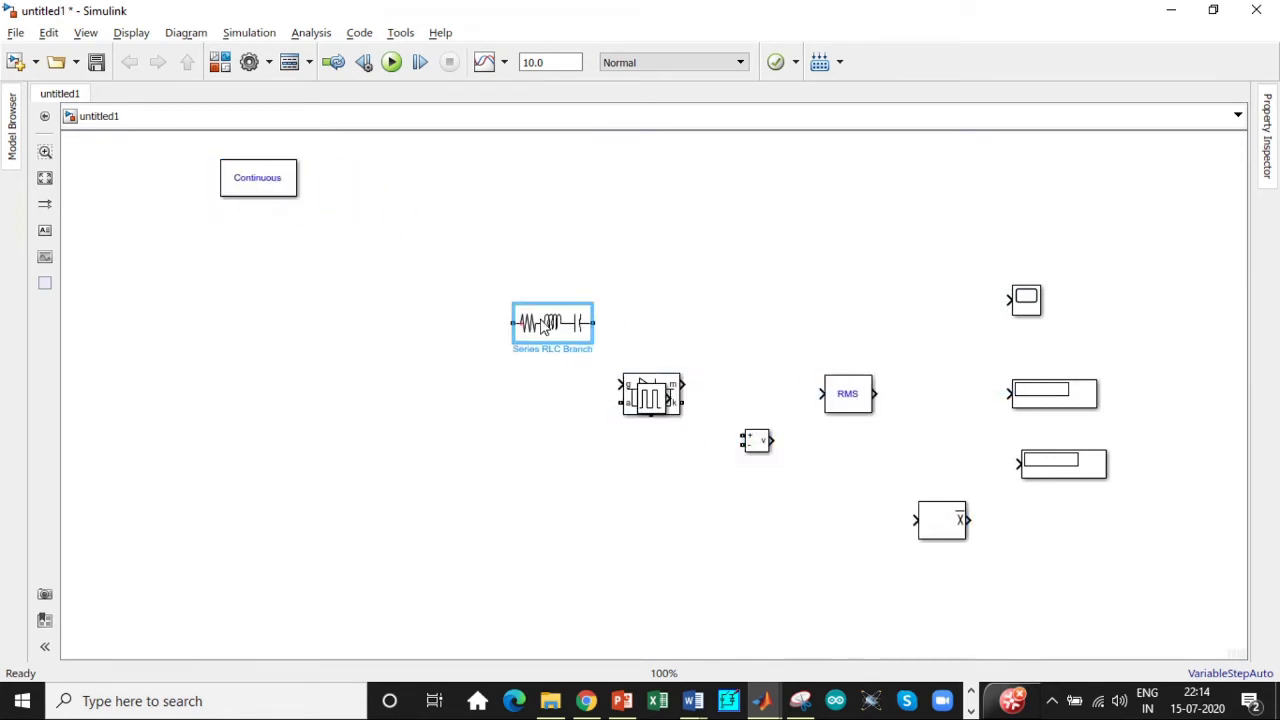
pyautogui.moveTo(657, 410); pyautogui.dragTo(297, 280)
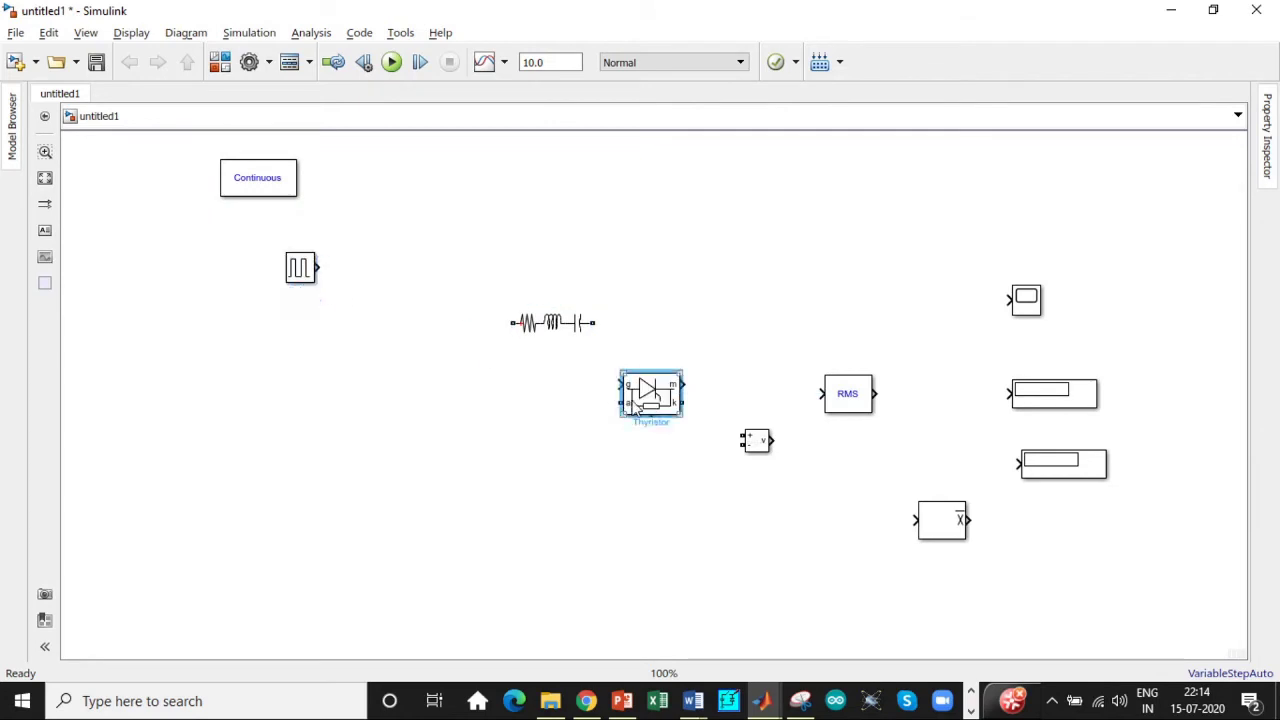
pyautogui.moveTo(618, 400); pyautogui.dragTo(341, 400)
pyautogui.moveTo(645, 408); pyautogui.dragTo(201, 442)
# Step: Rotate the thyristor upright with Ctrl+R and copy it into a two-by-two grid of four
pyautogui.moveTo(379, 398); pyautogui.dragTo(365, 355)
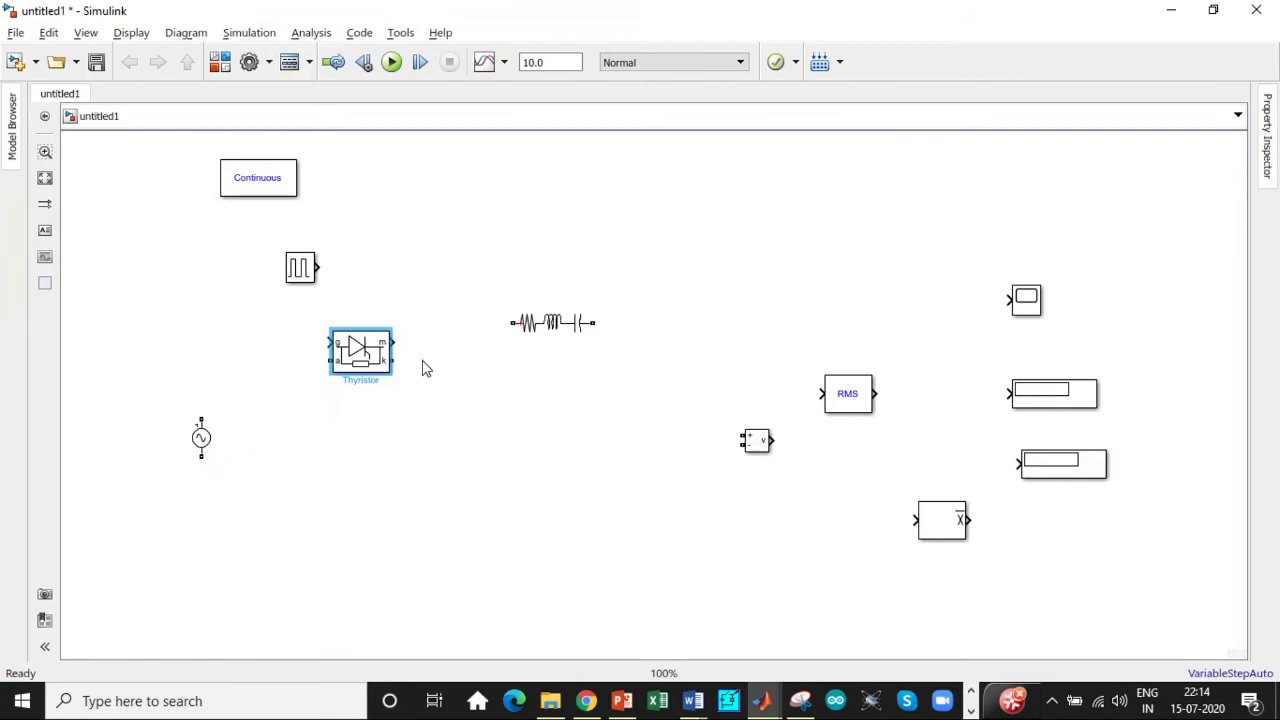
pyautogui.hotkey('ctrl', 'r')
pyautogui.hotkey('ctrl', 'r')
pyautogui.hotkey('ctrl', 'r')
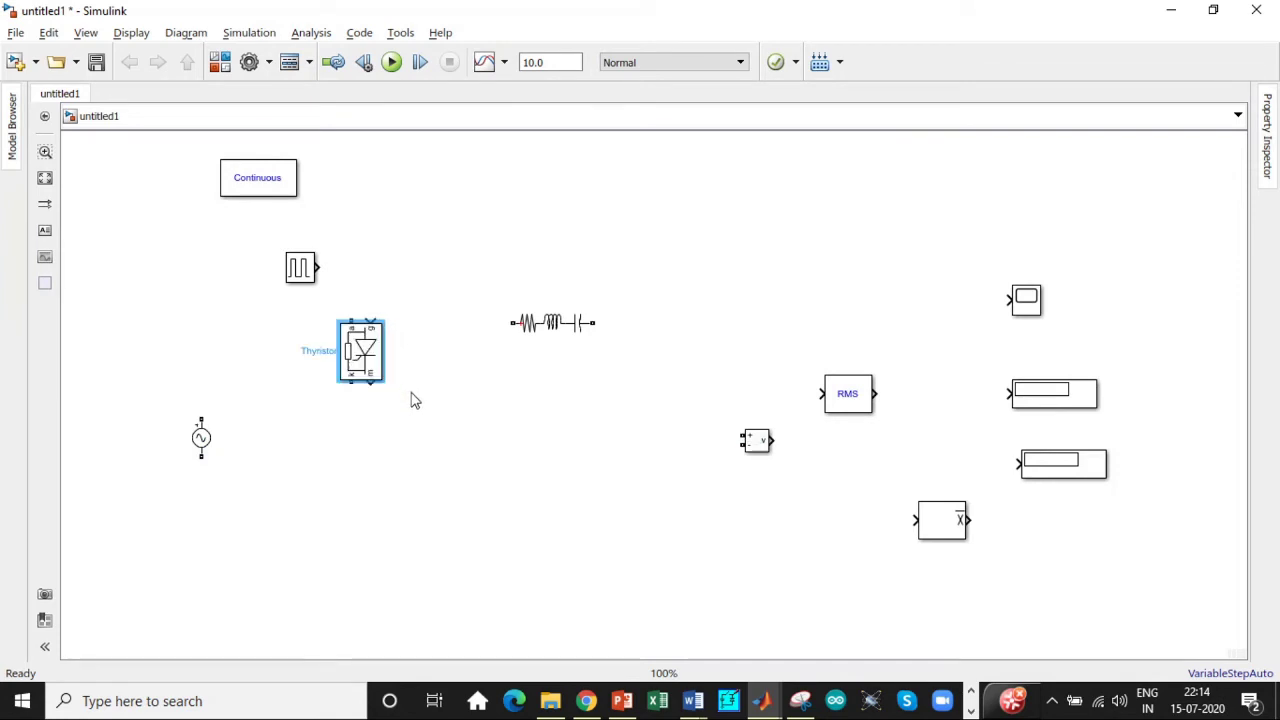
pyautogui.moveTo(362, 352)
pyautogui.mouseDown()
pyautogui.moveTo(358, 316)
pyautogui.moveTo(340, 347)
pyautogui.mouseUp()
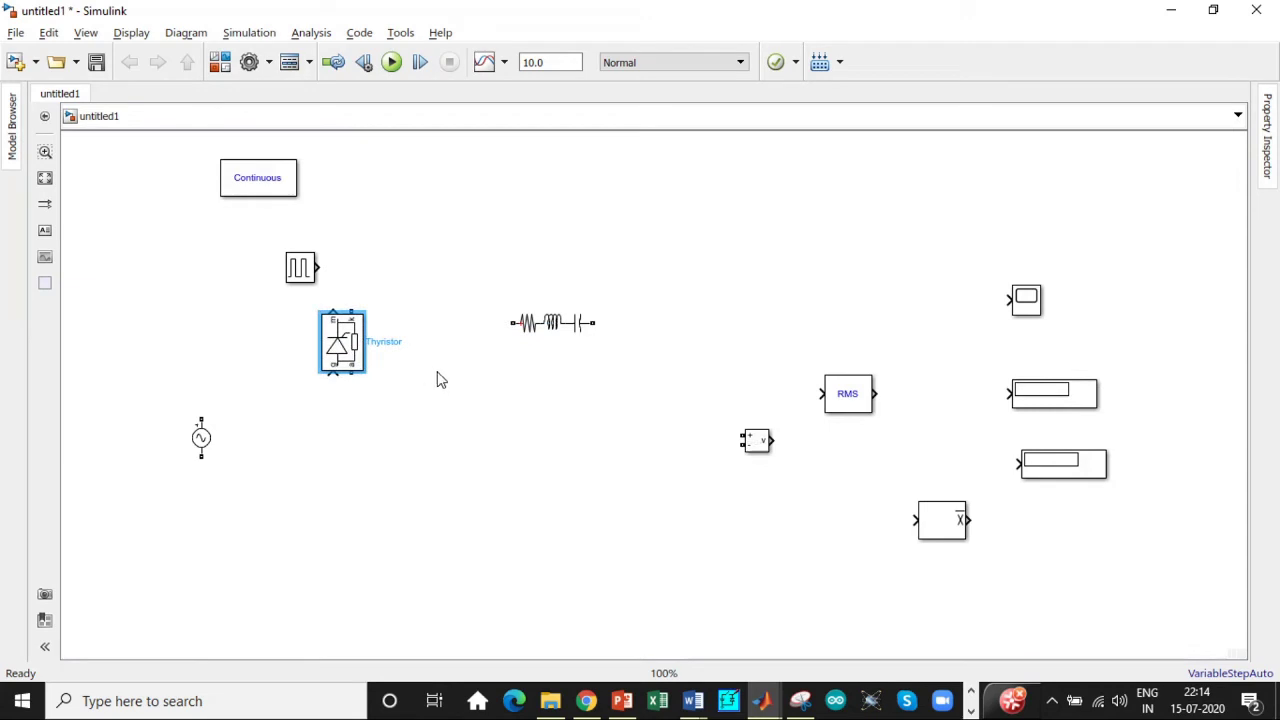
pyautogui.moveTo(365, 368); pyautogui.dragTo(336, 470)
pyautogui.hotkey('ctrl', 'v')
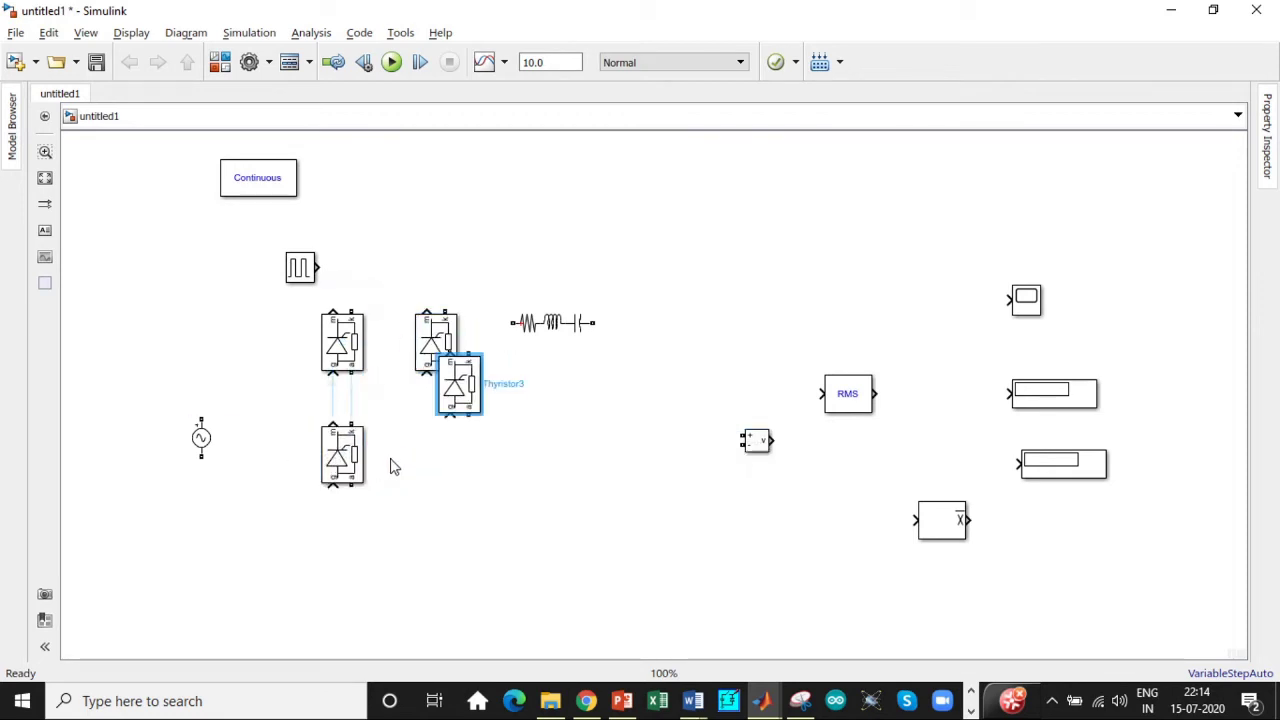
pyautogui.moveTo(466, 392); pyautogui.dragTo(442, 462)
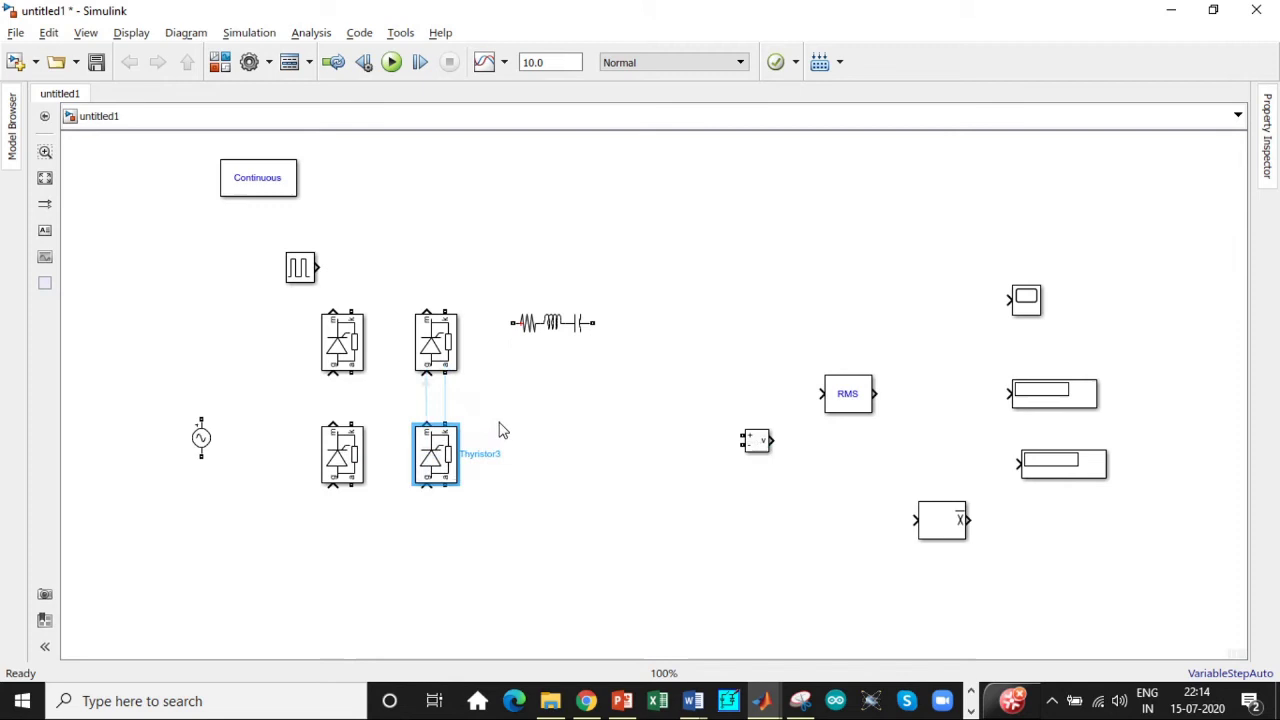
# Step: Untick 'Show measurement port' on the top-left thyristor and Thyristor2
pyautogui.doubleClick(333, 352)
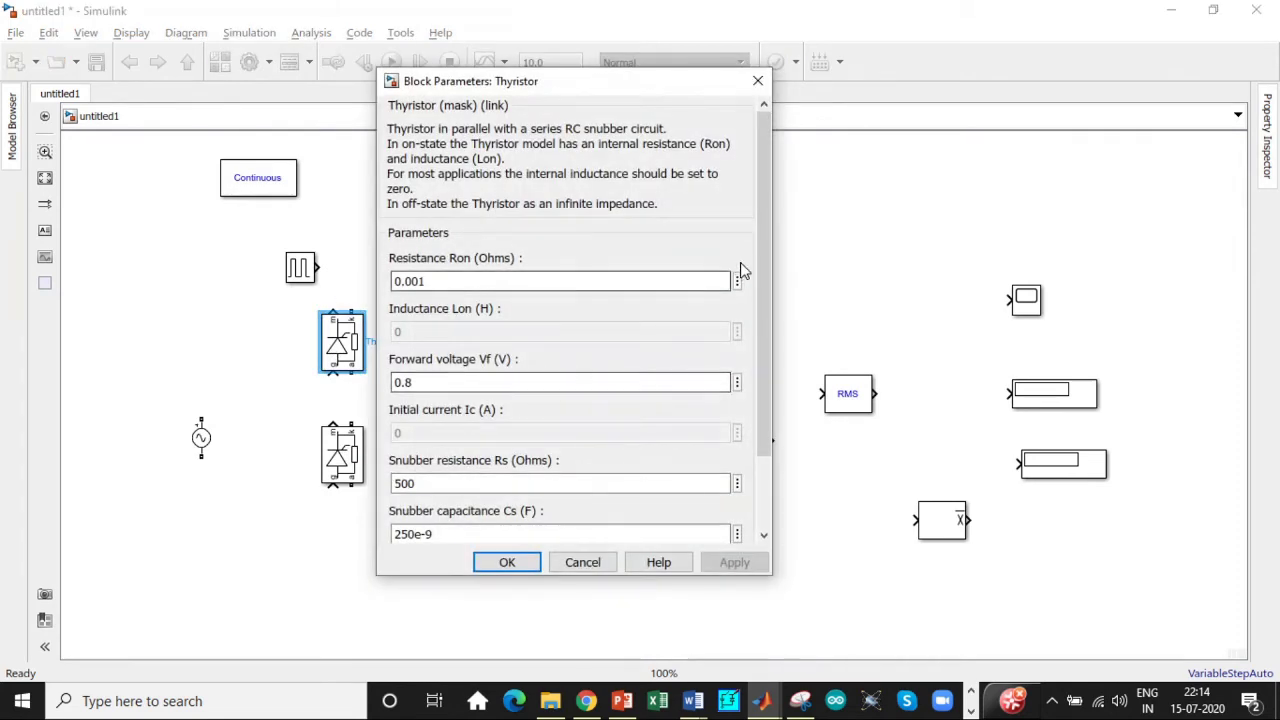
pyautogui.scroll(-3, 744, 383)
pyautogui.click(393, 469)
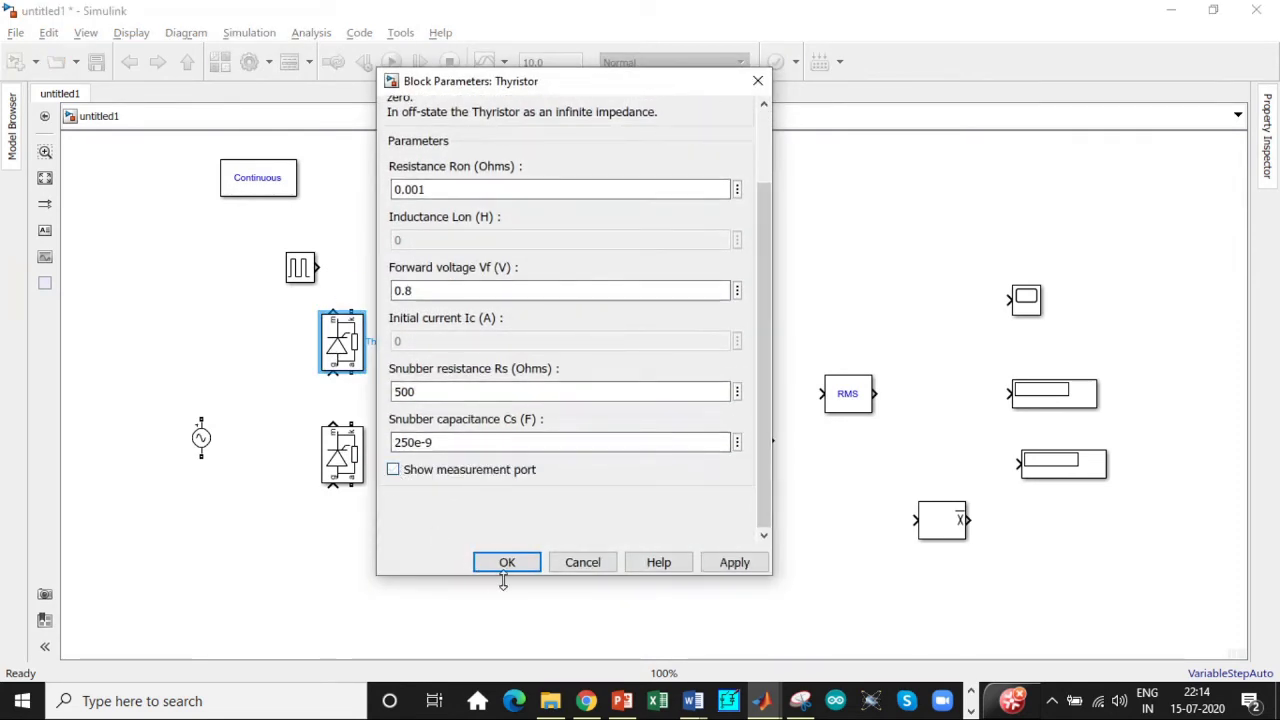
pyautogui.click(500, 562)
pyautogui.doubleClick(342, 453)
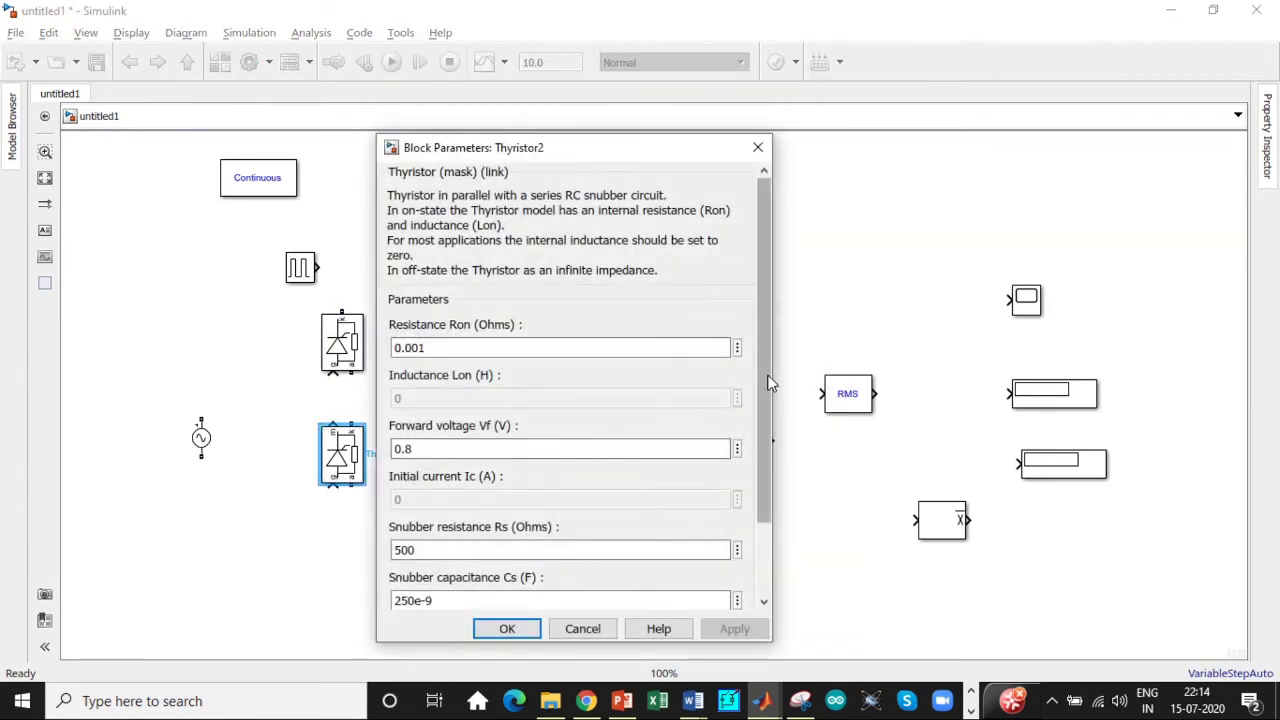
pyautogui.scroll(-3, 576, 459)
pyautogui.click(393, 536)
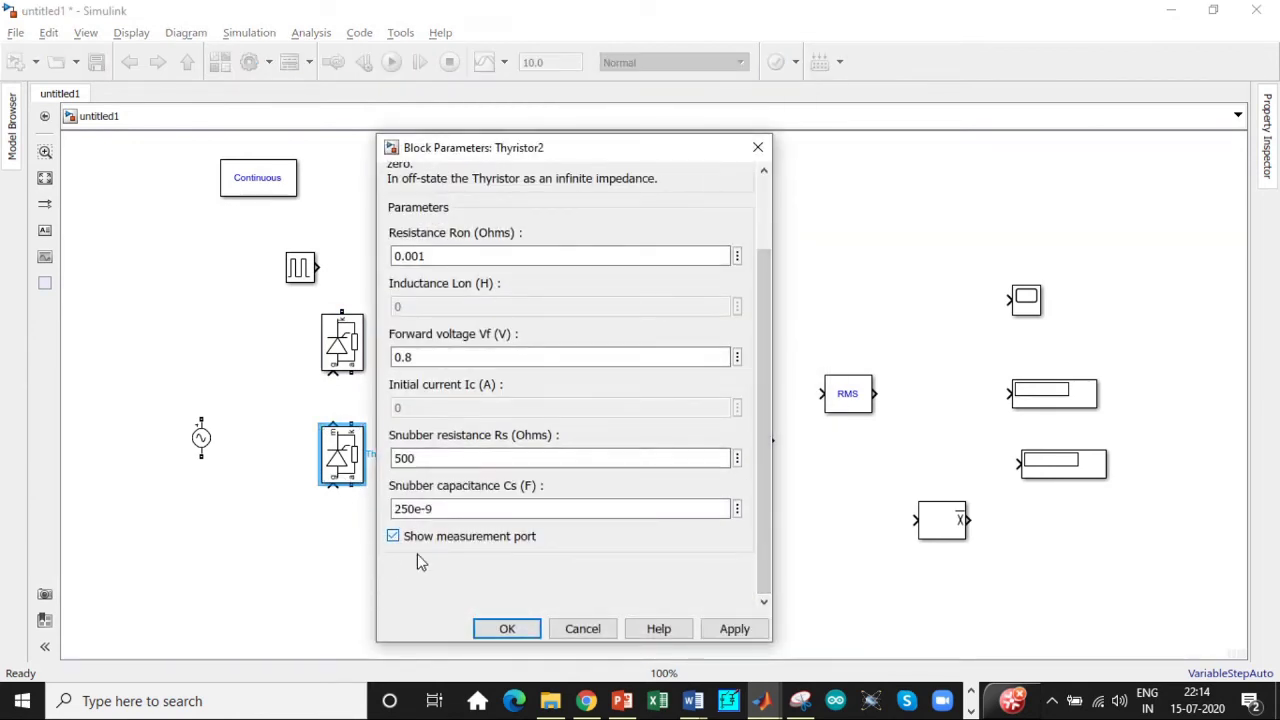
pyautogui.click(505, 628)
# Step: Untick the measurement port on Thyristor3, then close Thyristor1's parameters
pyautogui.doubleClick(442, 448)
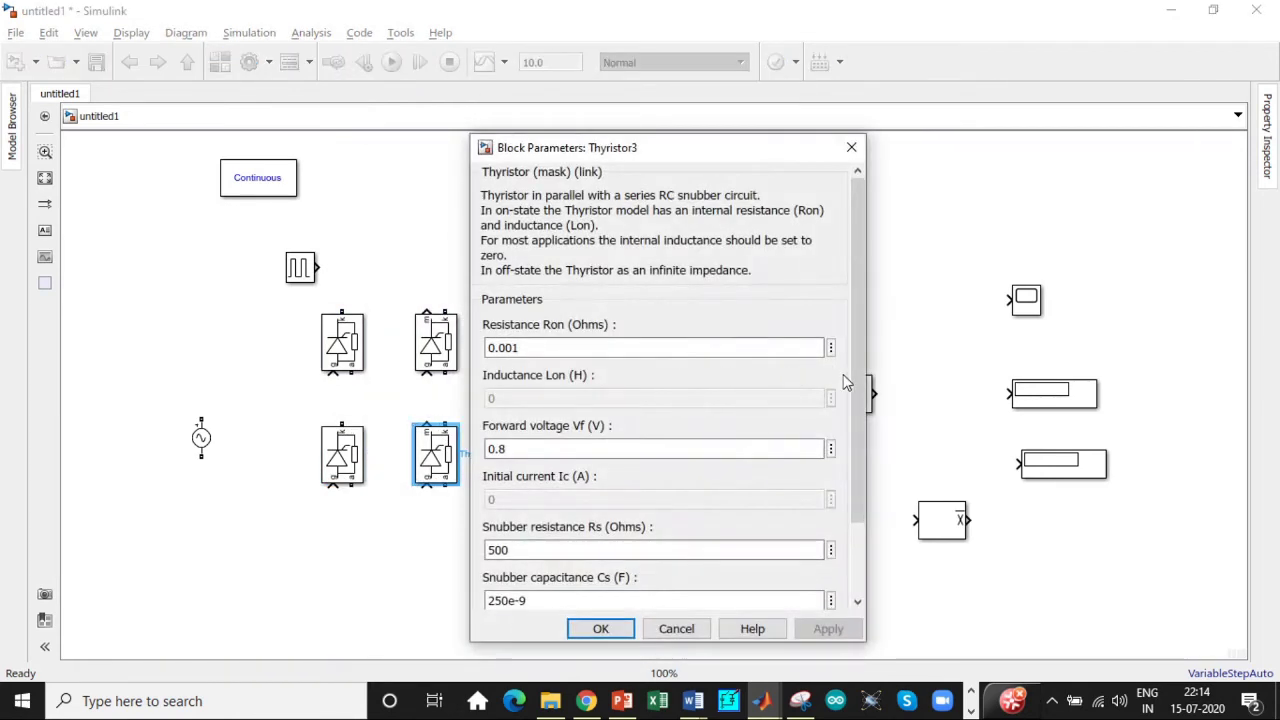
pyautogui.scroll(-3, 855, 404)
pyautogui.click(487, 537)
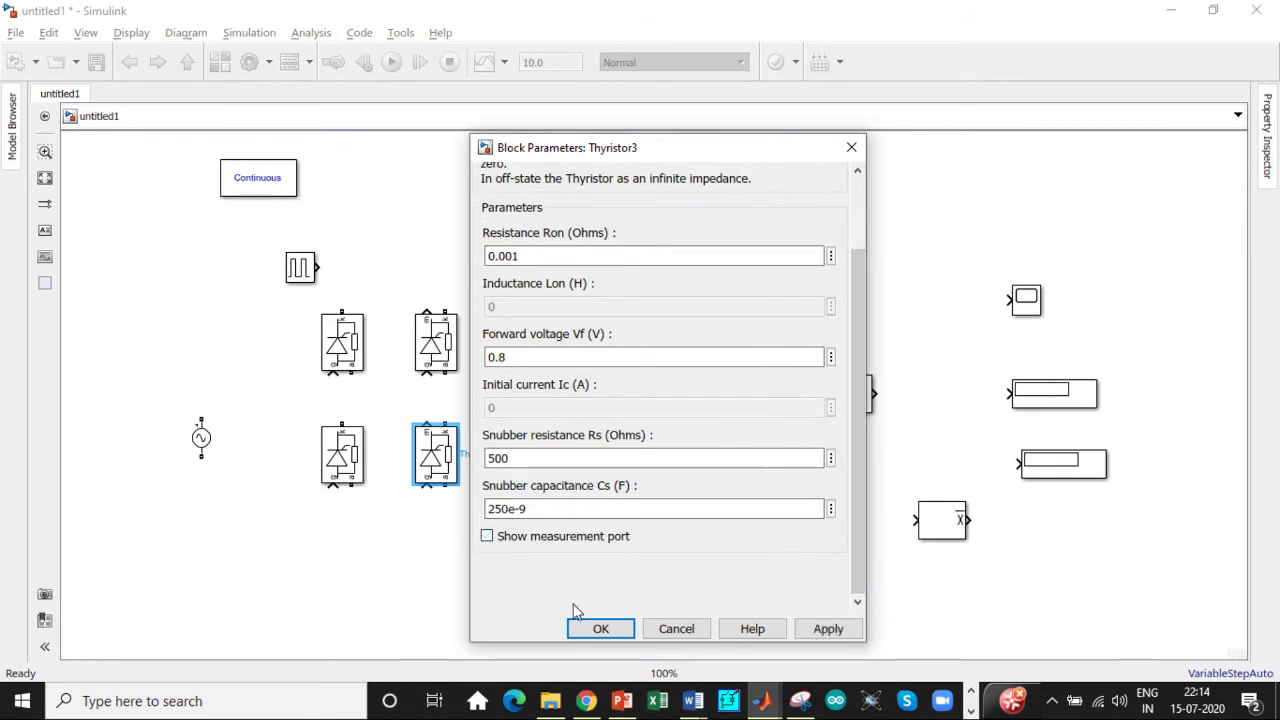
pyautogui.click(595, 628)
pyautogui.doubleClick(435, 340)
pyautogui.press('Escape')
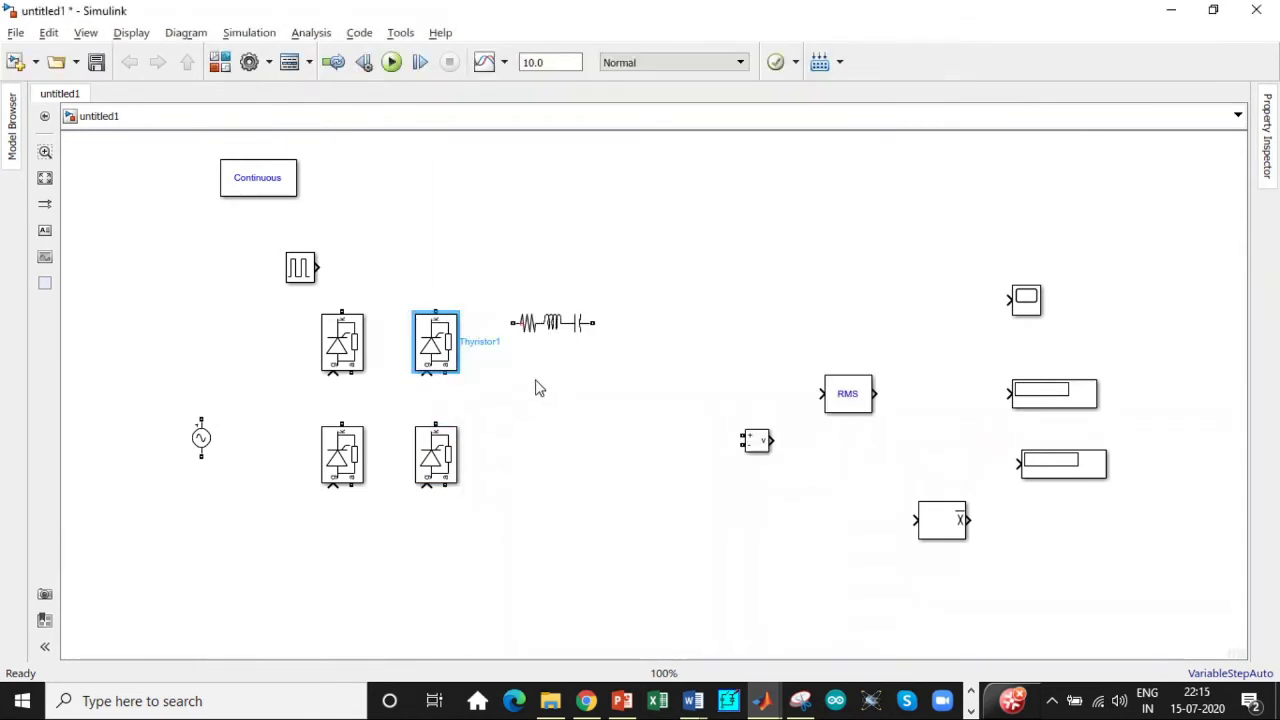
# Step: Move the Series RLC Branch toward the centre and rotate it vertical with Ctrl+R
pyautogui.click(548, 322)
pyautogui.moveTo(548, 322); pyautogui.dragTo(660, 342)
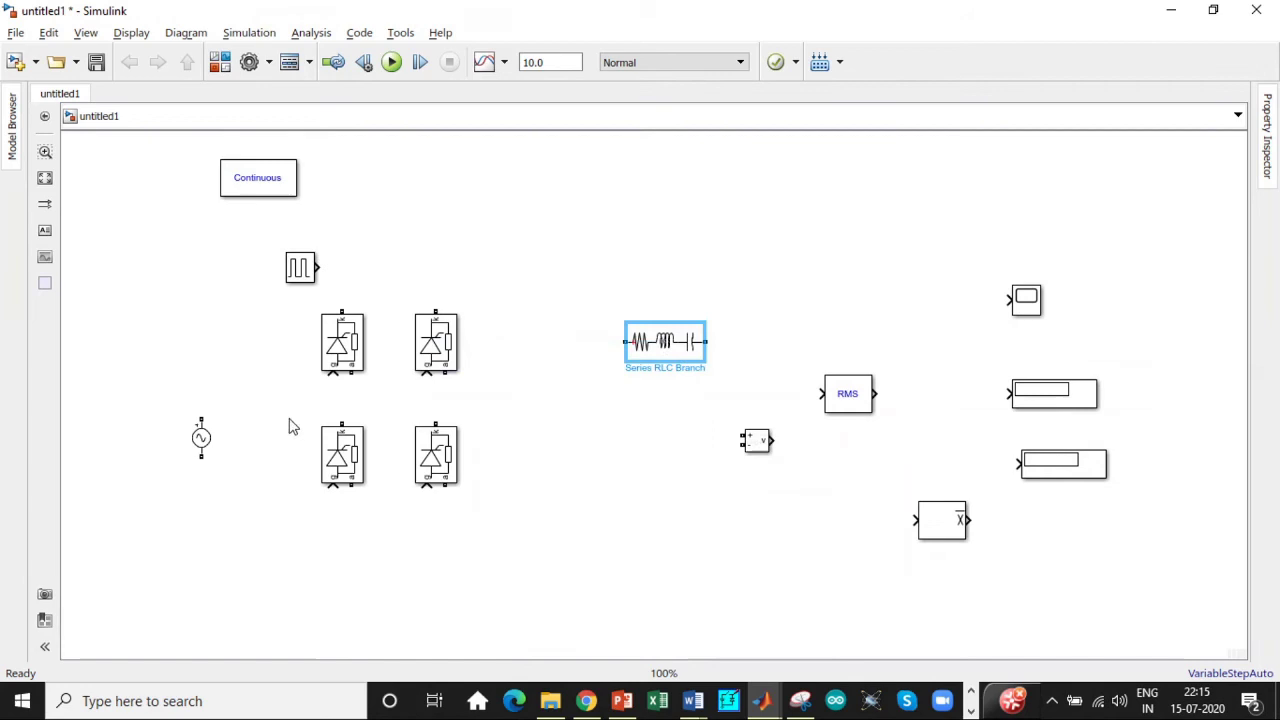
pyautogui.hotkey('ctrl', 'r')
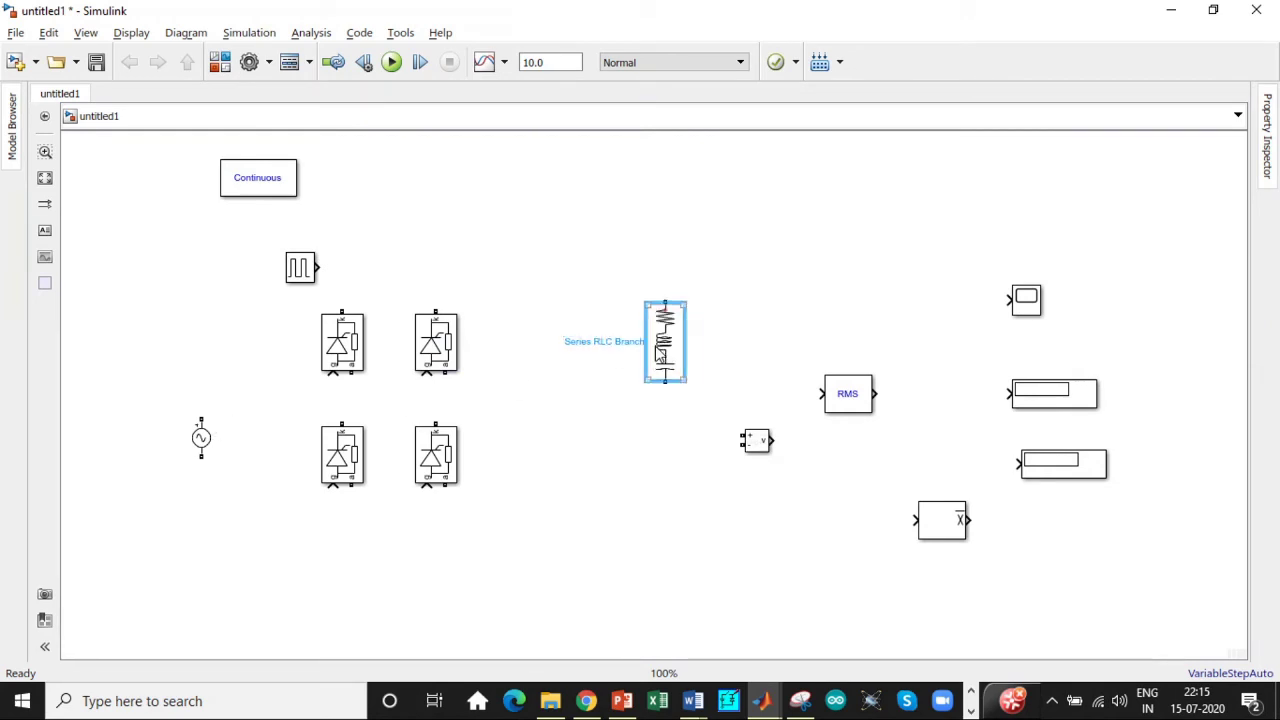
pyautogui.moveTo(660, 350); pyautogui.dragTo(664, 417)
# Step: Set the branch type to R with 10 Ω resistance and align it with RMS
pyautogui.doubleClick(681, 397)
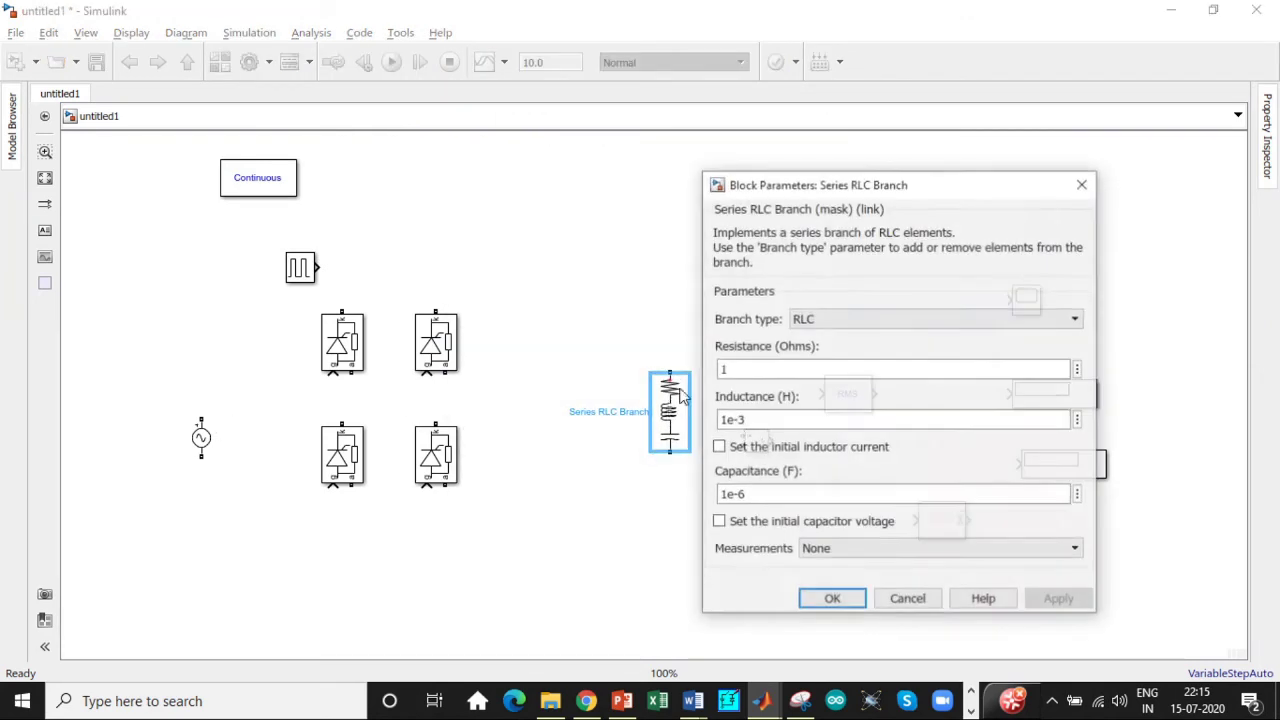
pyautogui.click(915, 320)
pyautogui.click(900, 351)
pyautogui.doubleClick(751, 368)
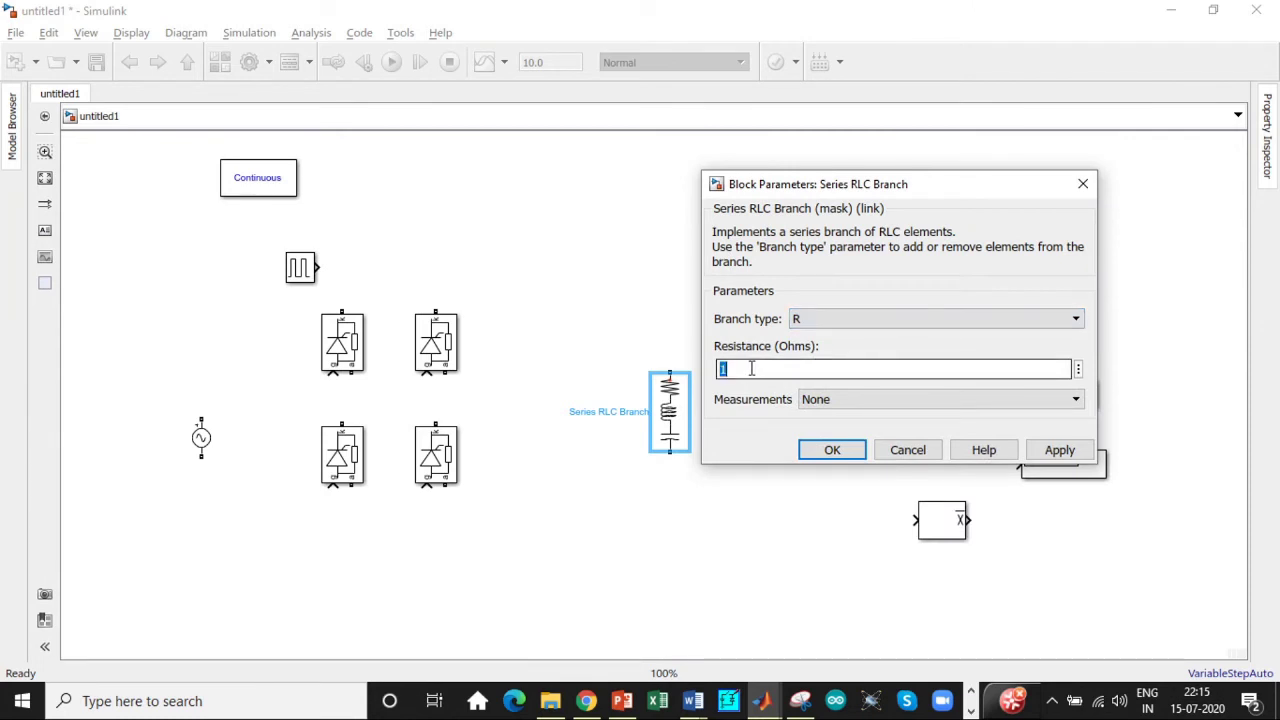
pyautogui.write('10')
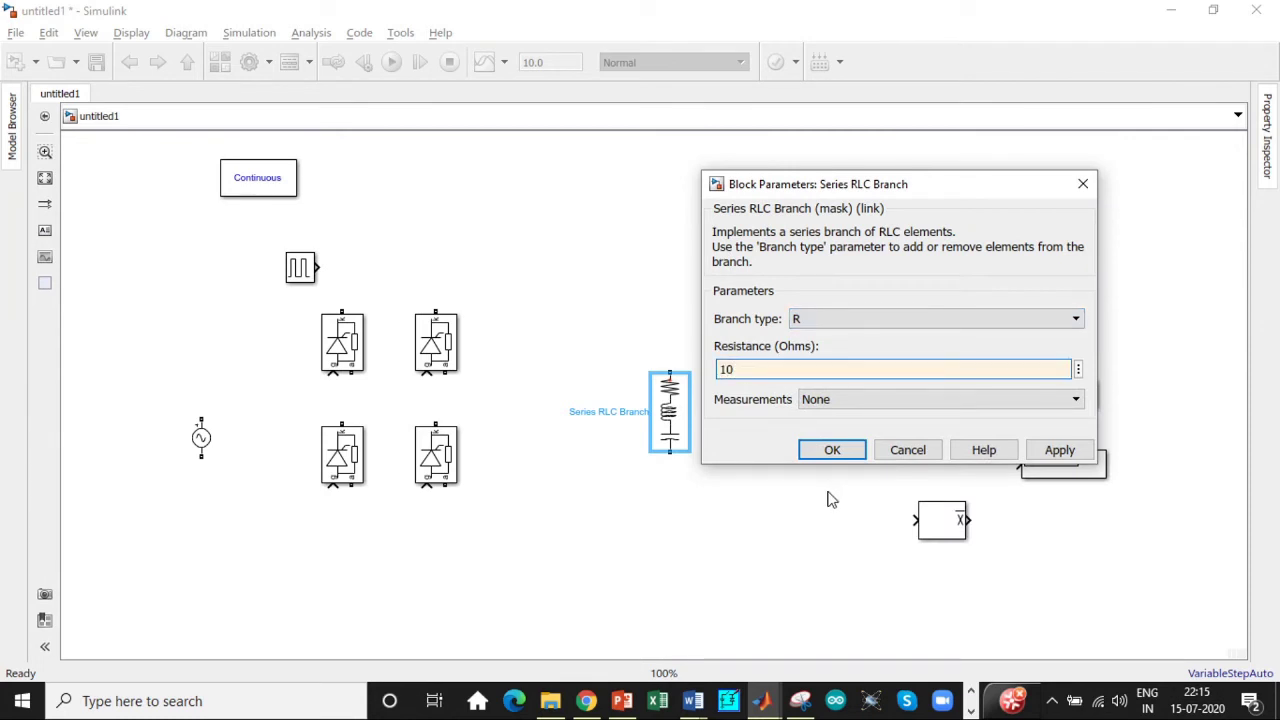
pyautogui.click(832, 450)
pyautogui.moveTo(660, 420); pyautogui.dragTo(623, 400)
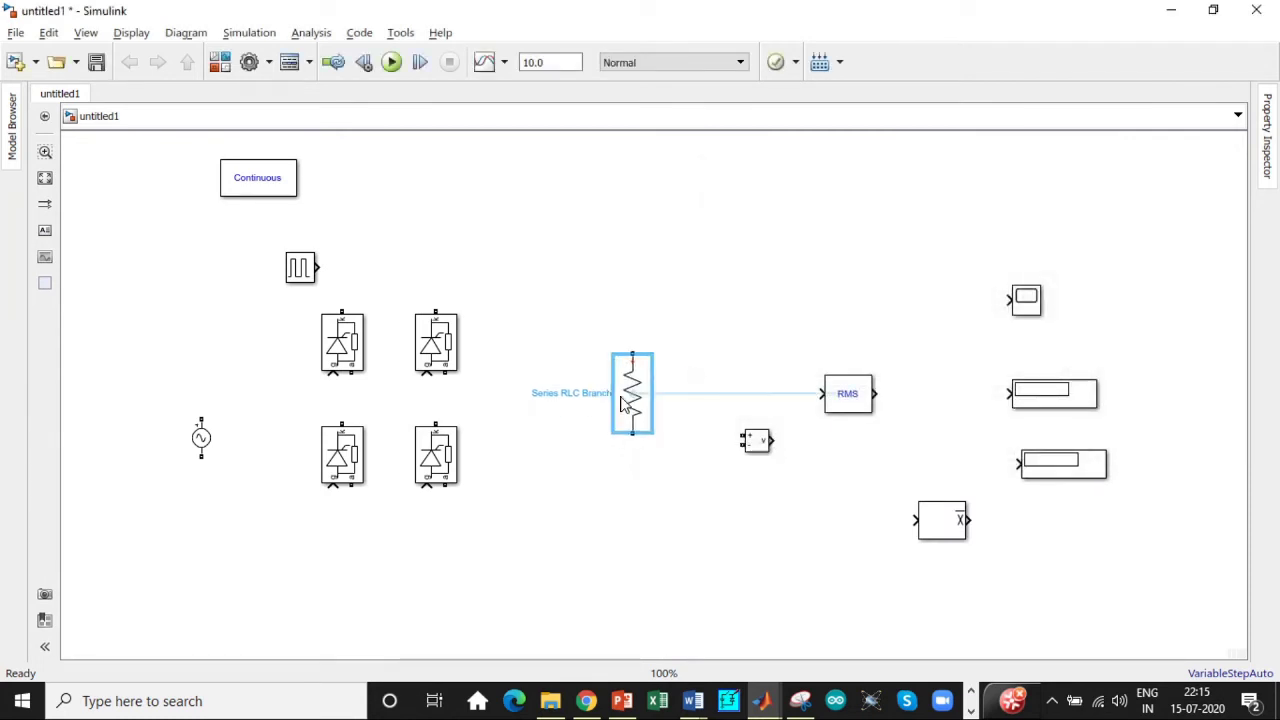
# Step: Place Voltage Measurement beside RMS, raise the AC source, and wire thyristor columns, tops and bottoms
pyautogui.moveTo(738, 452); pyautogui.dragTo(728, 404)
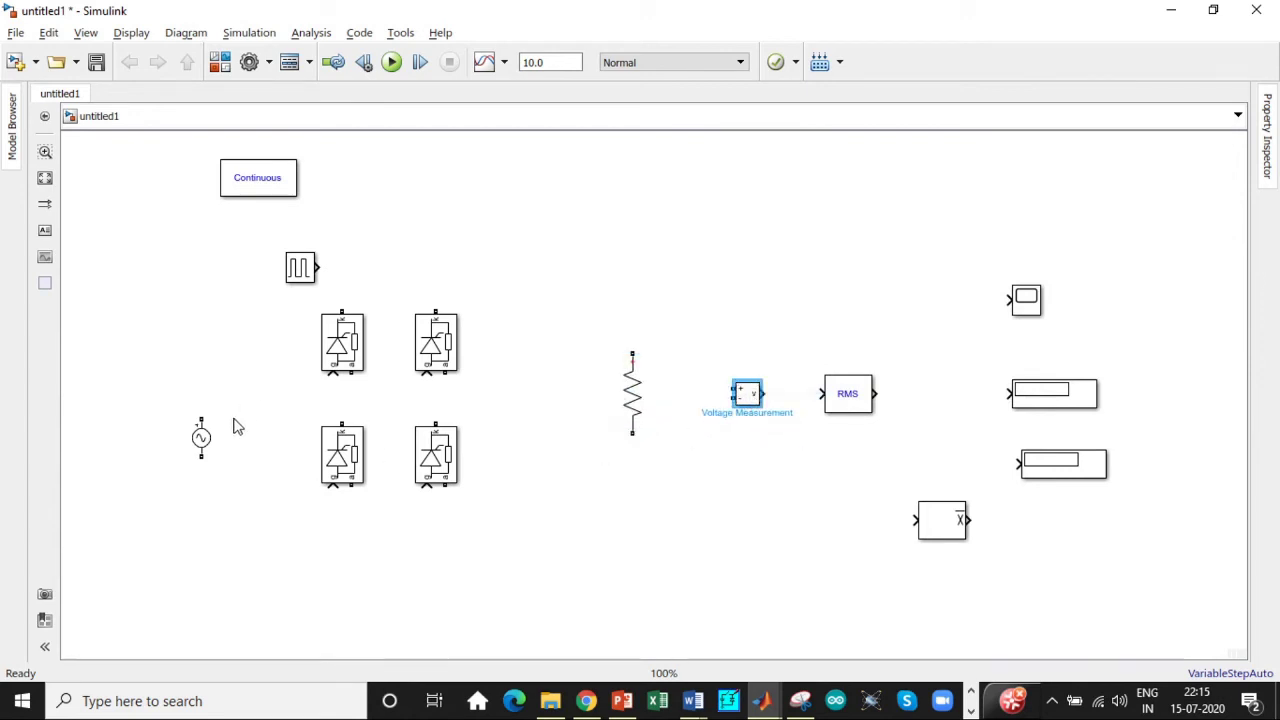
pyautogui.moveTo(201, 412); pyautogui.dragTo(201, 378)
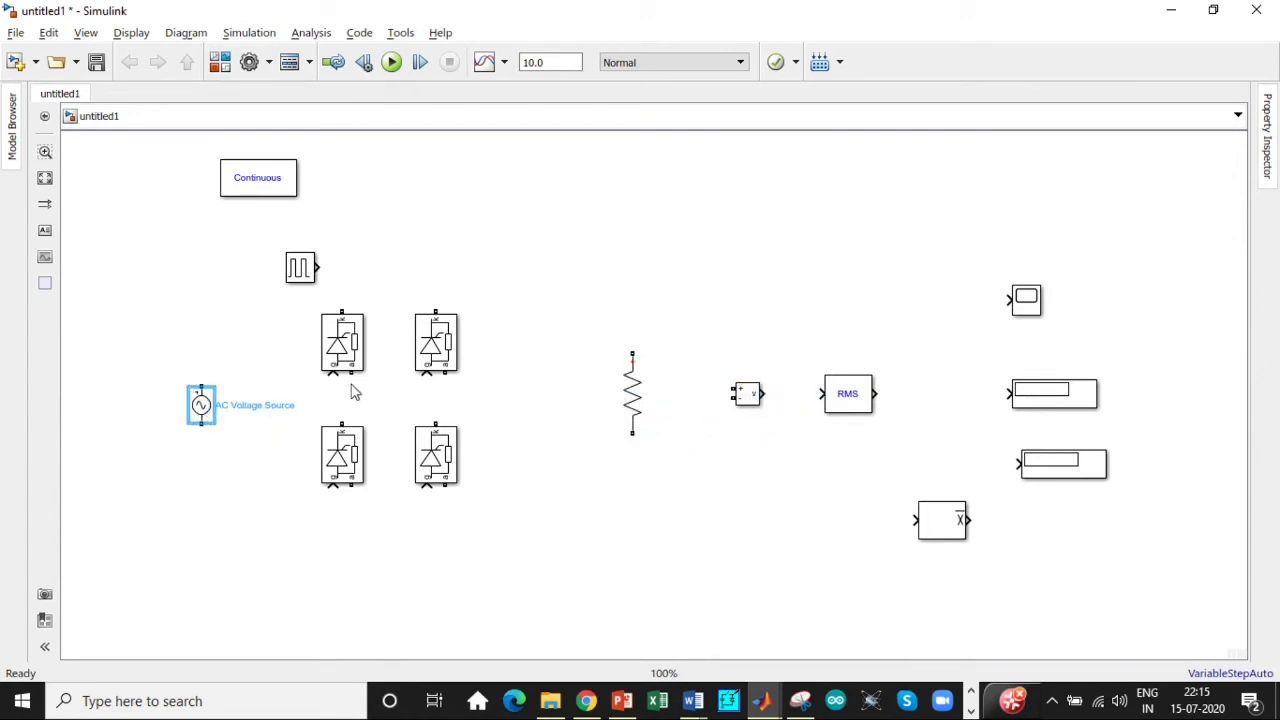
pyautogui.moveTo(351, 372); pyautogui.dragTo(342, 425)
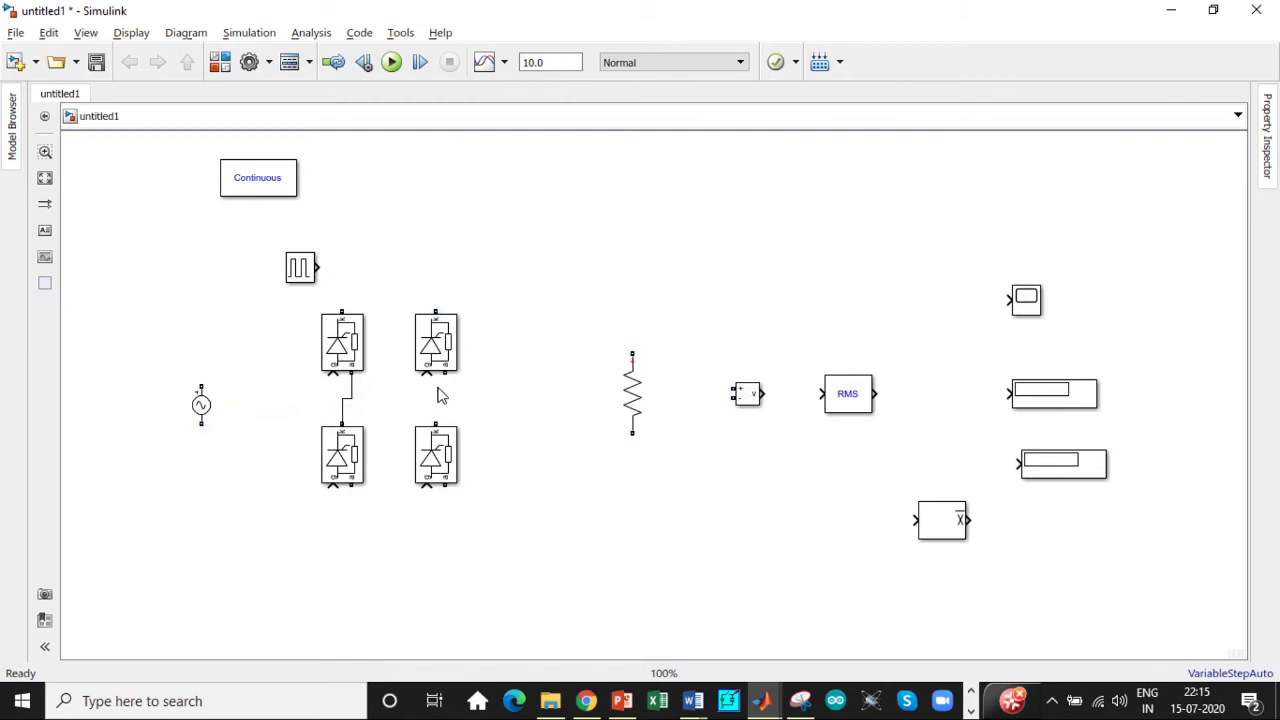
pyautogui.moveTo(444, 380); pyautogui.dragTo(436, 426)
pyautogui.moveTo(443, 487); pyautogui.dragTo(351, 487)
pyautogui.moveTo(436, 312); pyautogui.dragTo(342, 312)
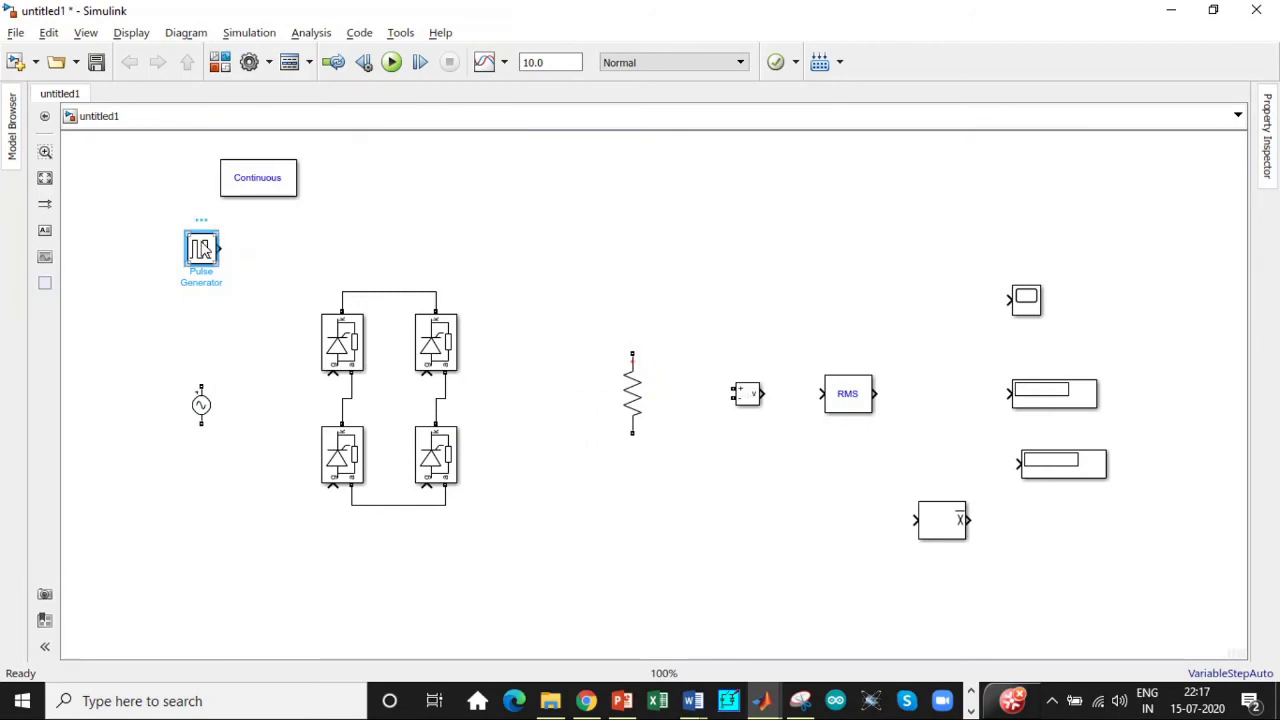
# Step: Set the Pulse Generator period to 0.01 s and phase delay to 1.665e-3 s
pyautogui.doubleClick(202, 249)
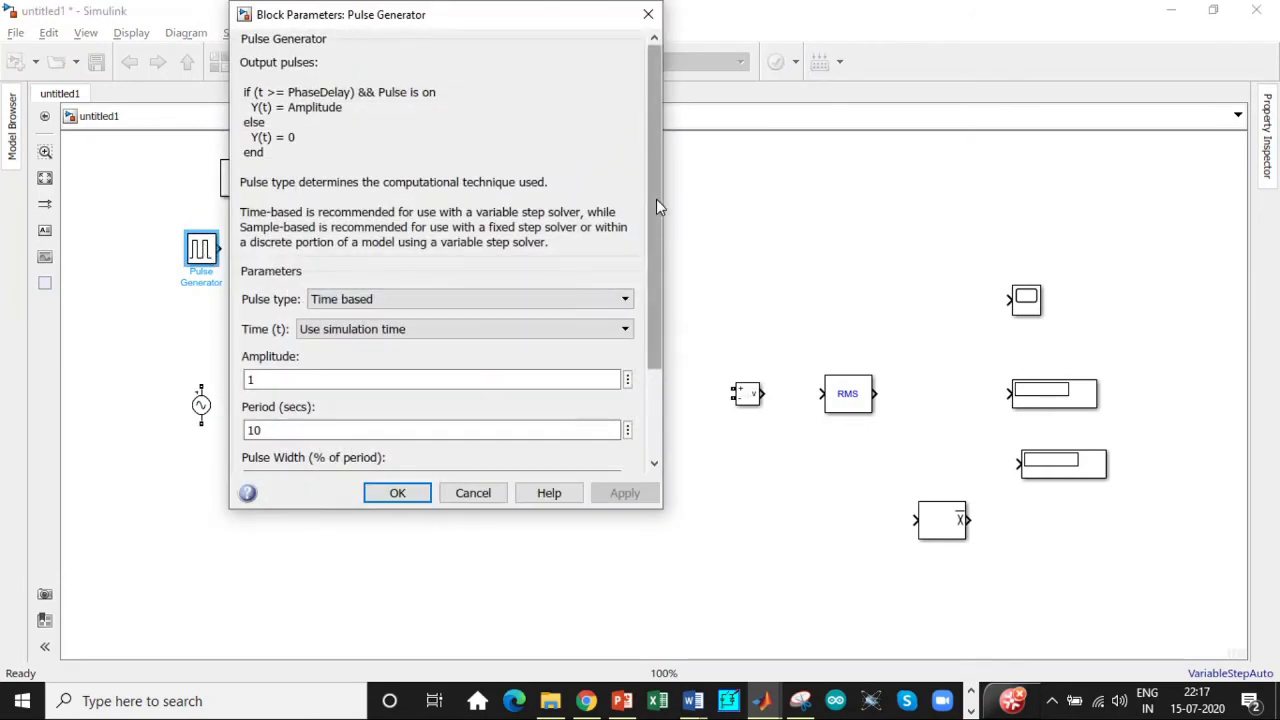
pyautogui.moveTo(656, 199); pyautogui.dragTo(656, 285)
pyautogui.doubleClick(286, 314)
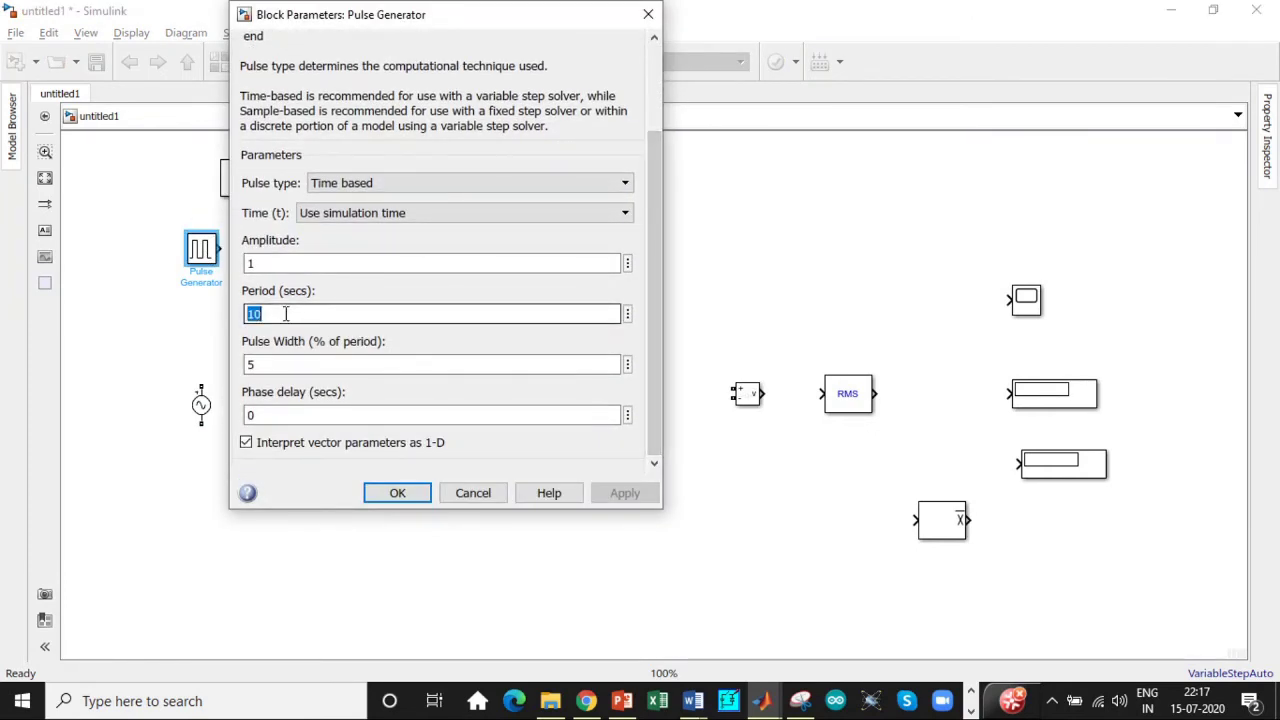
pyautogui.write('0.0')
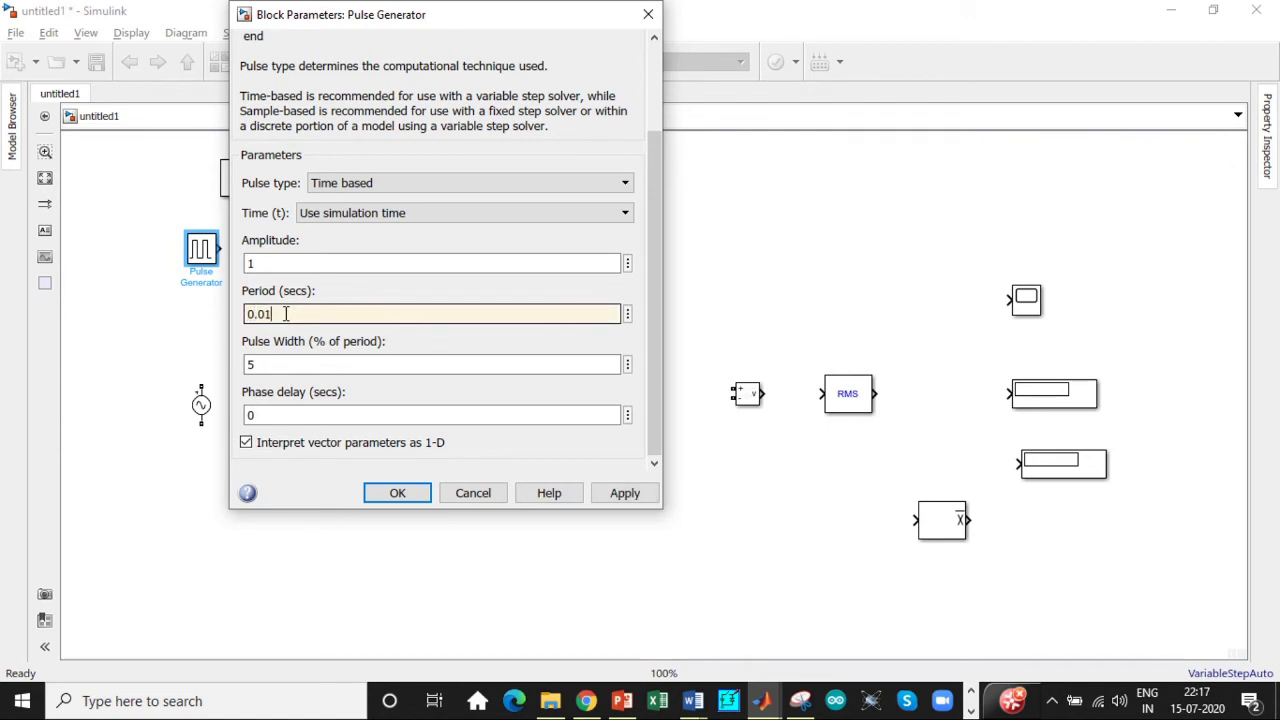
pyautogui.write('1')
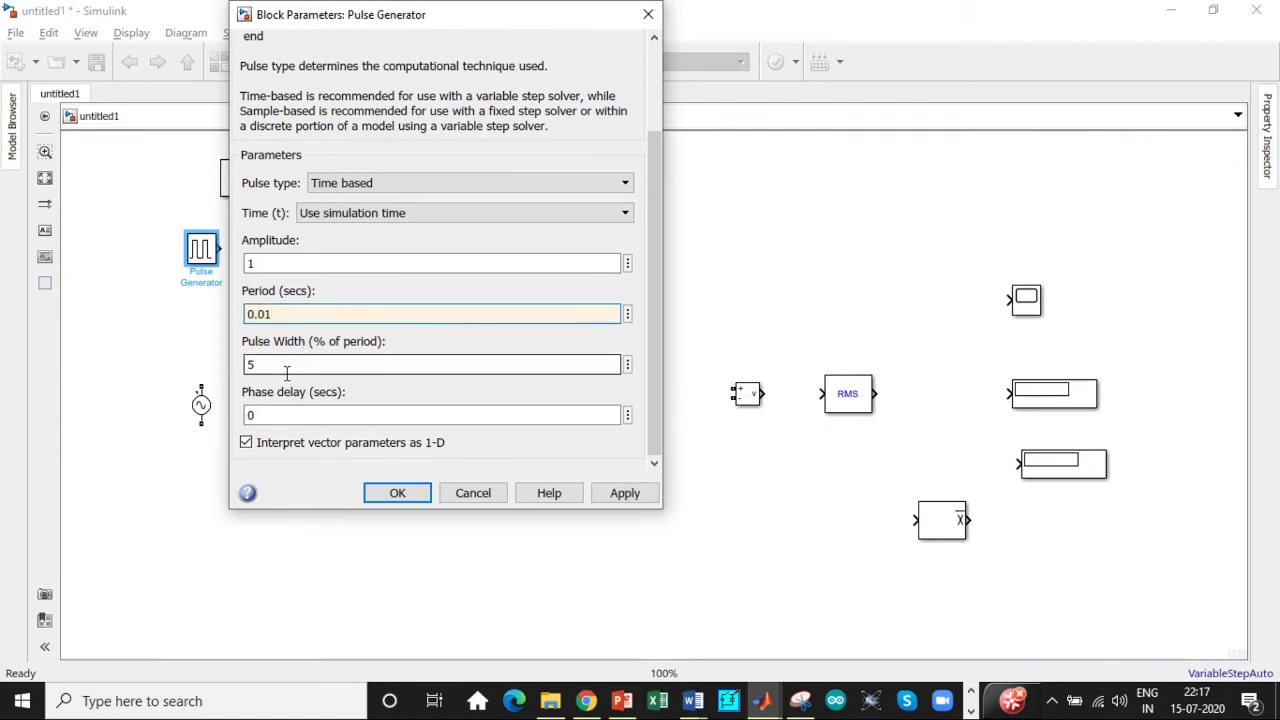
pyautogui.doubleClick(272, 415)
pyautogui.press('BackSpace')
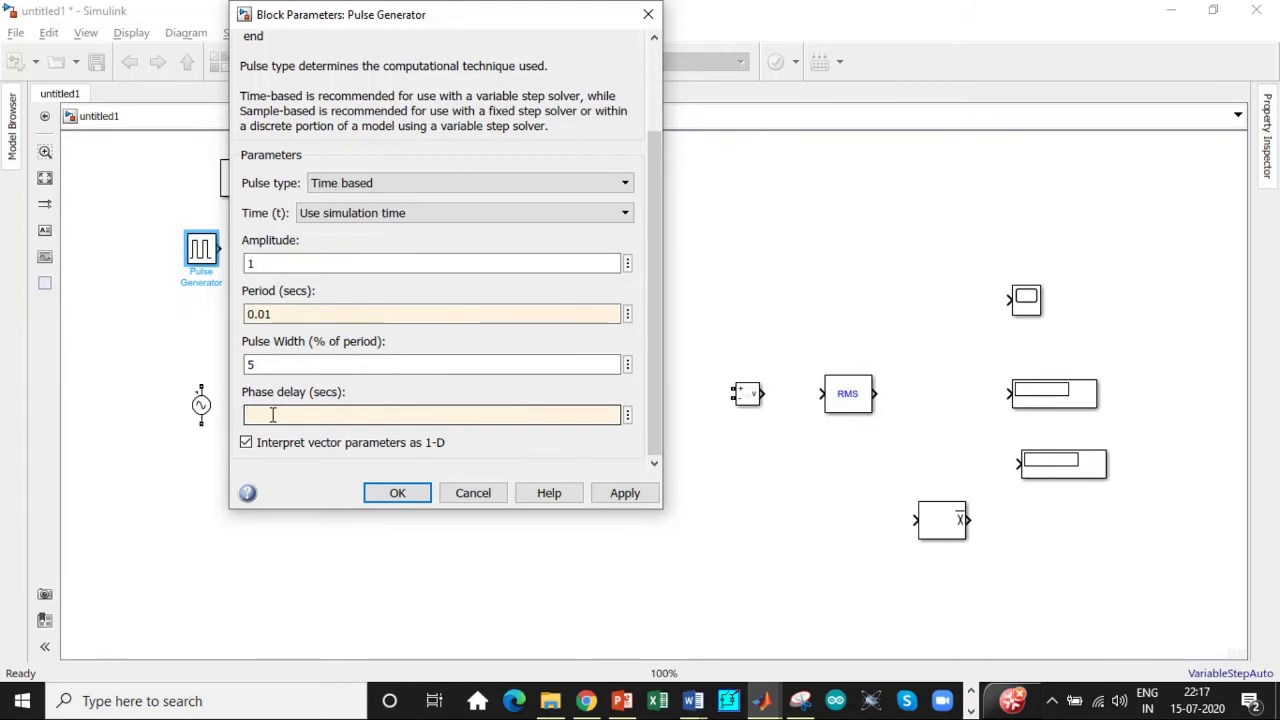
pyautogui.write('1.665e-3')
pyautogui.click(391, 494)
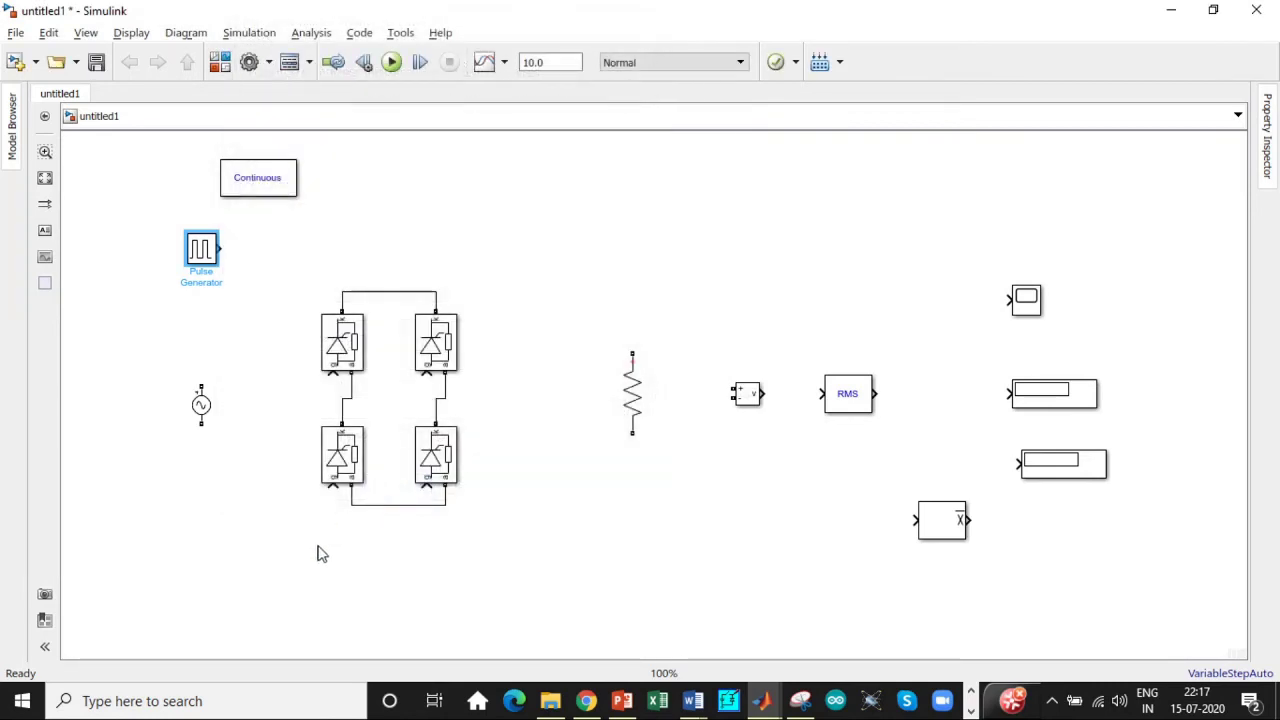
# Step: Set the AC Voltage Source to 325.26 V peak amplitude and 50 Hz frequency
pyautogui.doubleClick(201, 403)
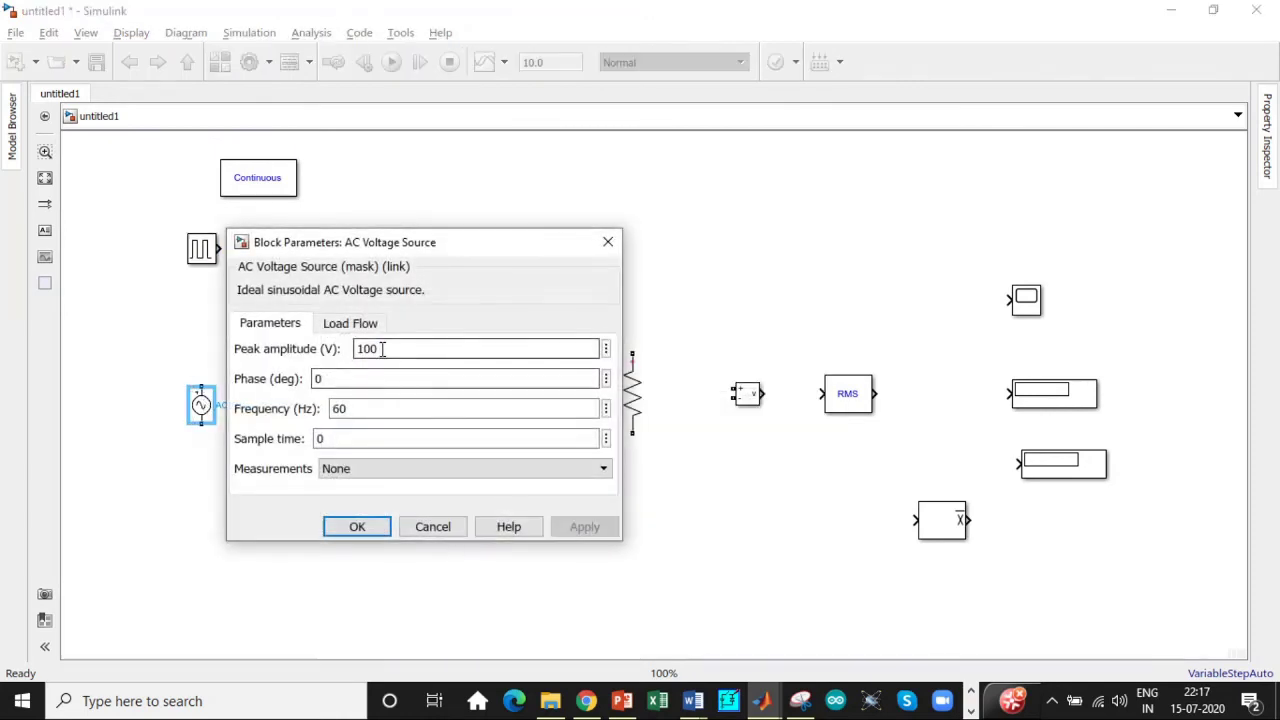
pyautogui.doubleClick(381, 349)
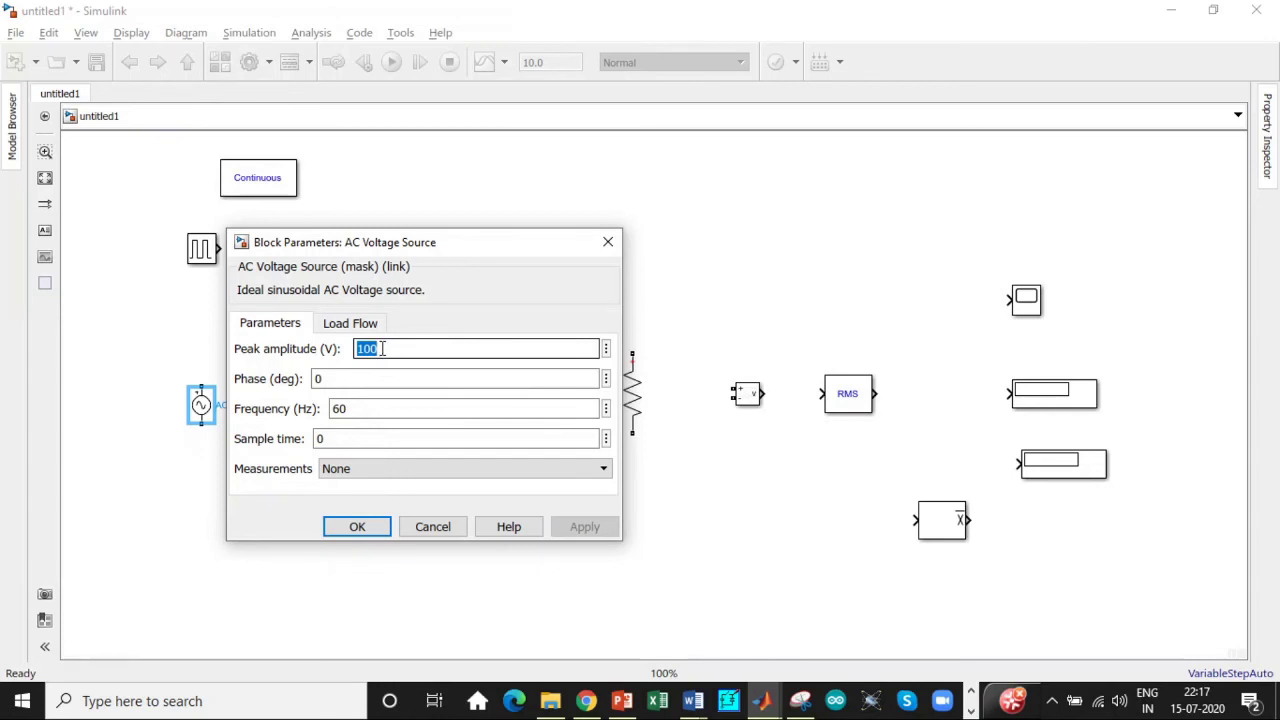
pyautogui.write('325')
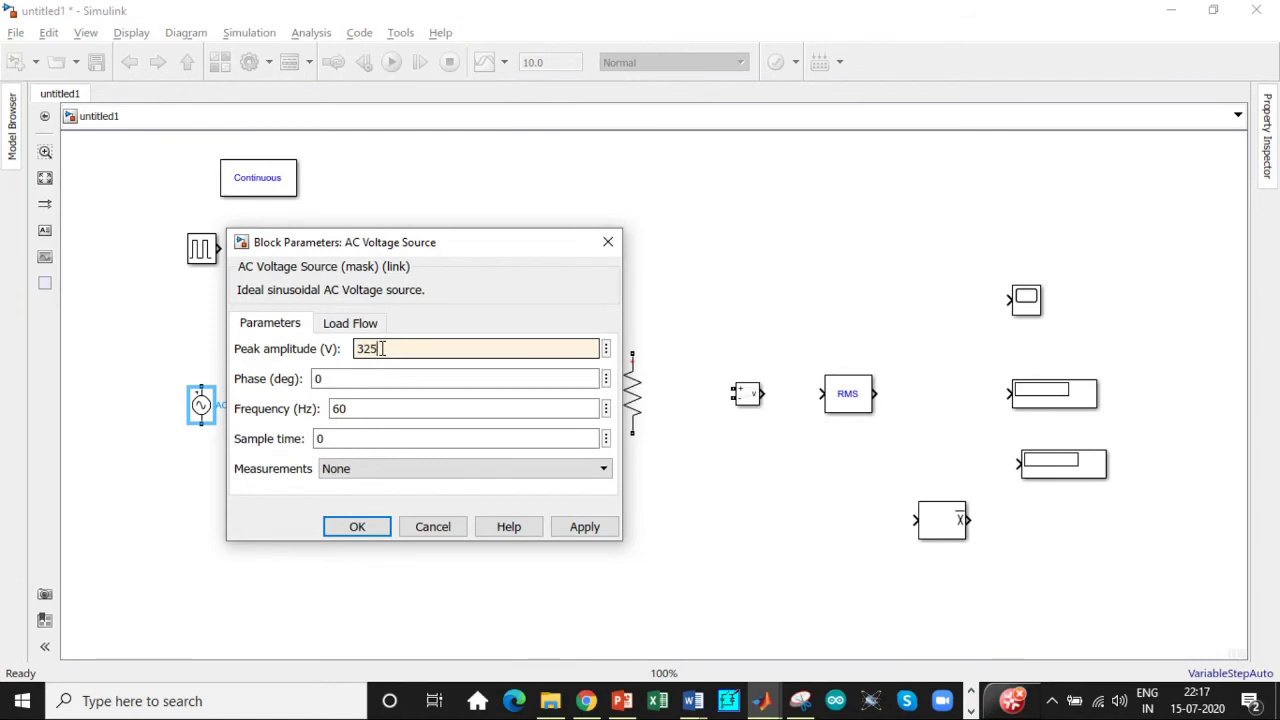
pyautogui.write('.26')
pyautogui.doubleClick(366, 401)
pyautogui.write('5')
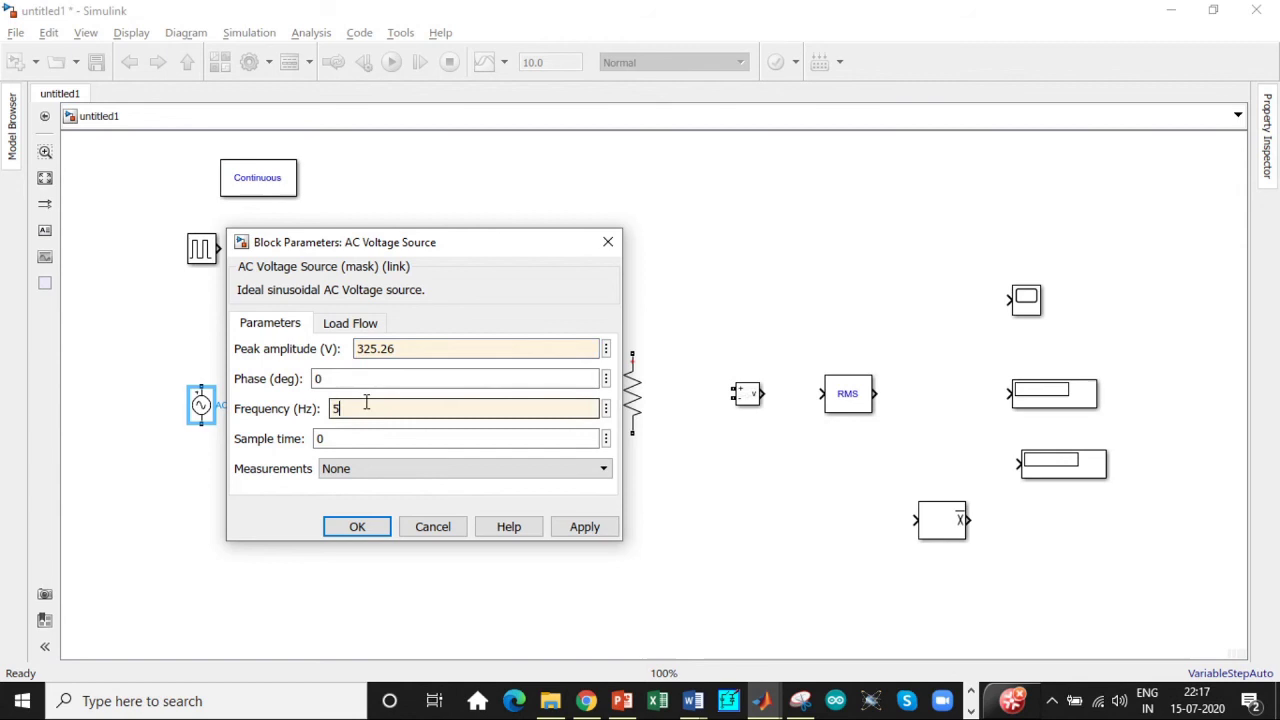
pyautogui.click(357, 526)
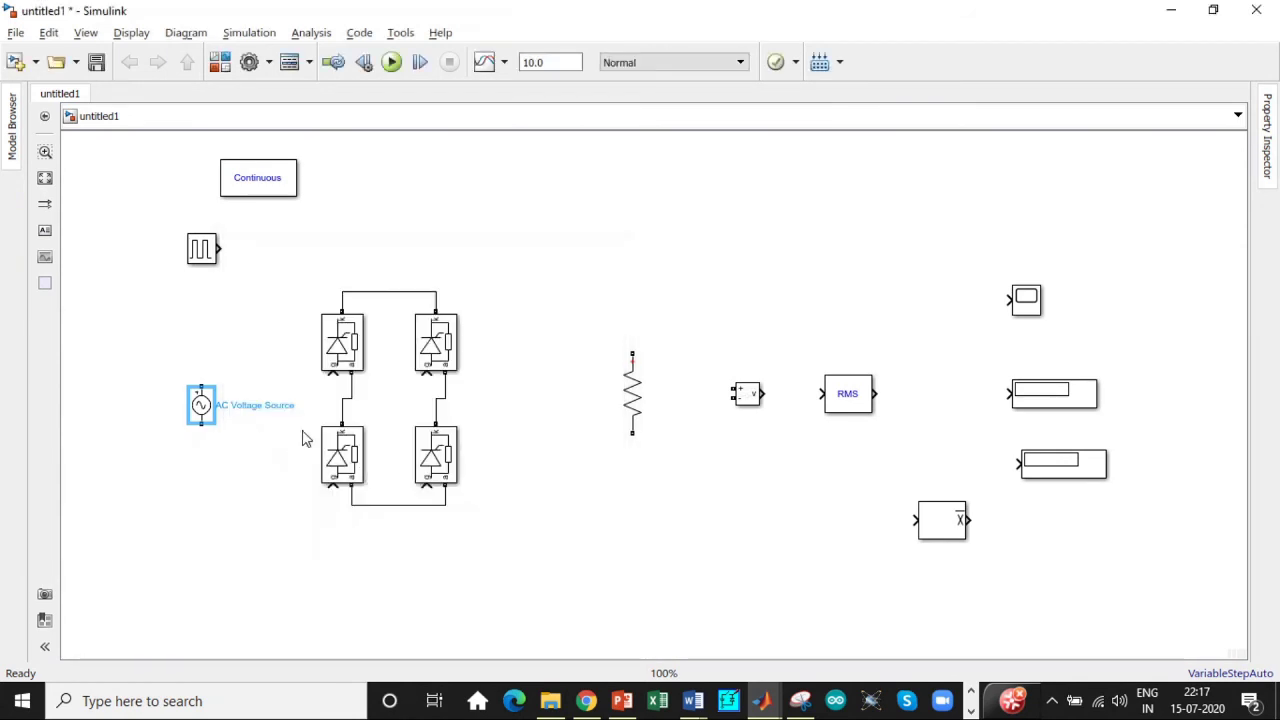
# Step: Connect the 10 Ω resistor across the bridge and the AC source to both leg midpoints
pyautogui.click(201, 381)
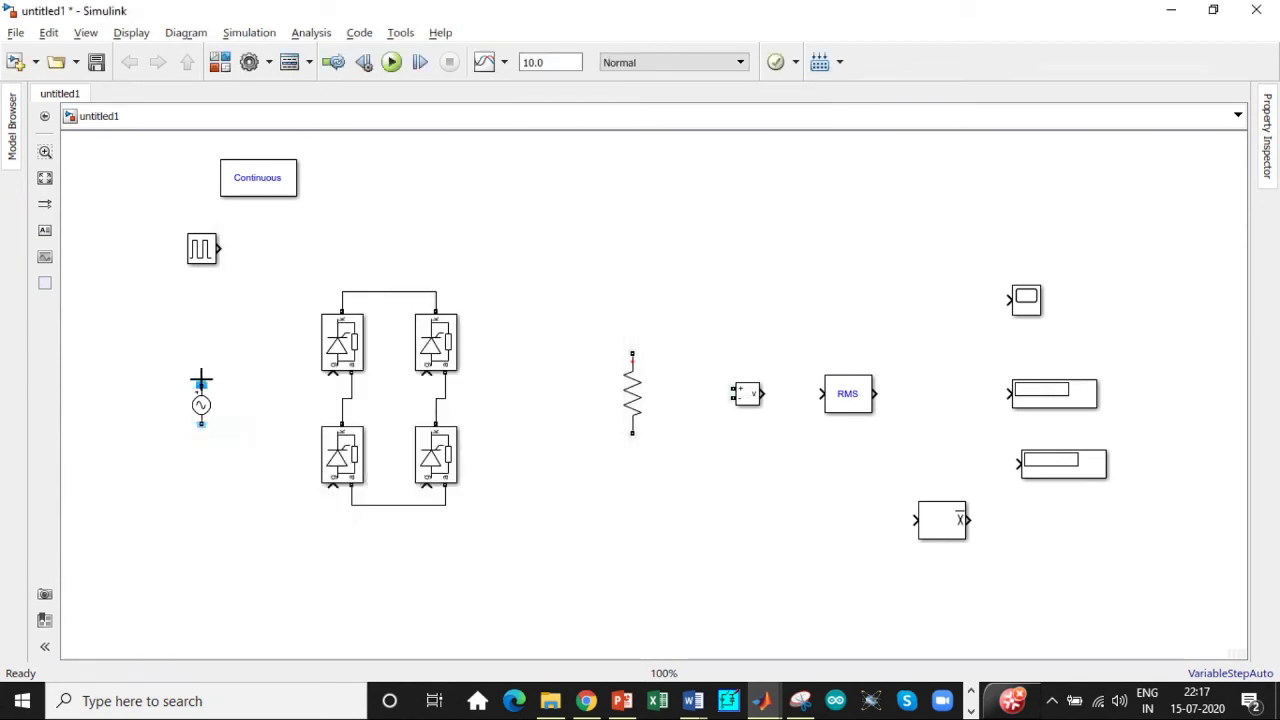
pyautogui.click(632, 348)
pyautogui.hotkey('ctrl', 'z')
pyautogui.moveTo(631, 360); pyautogui.dragTo(608, 308)
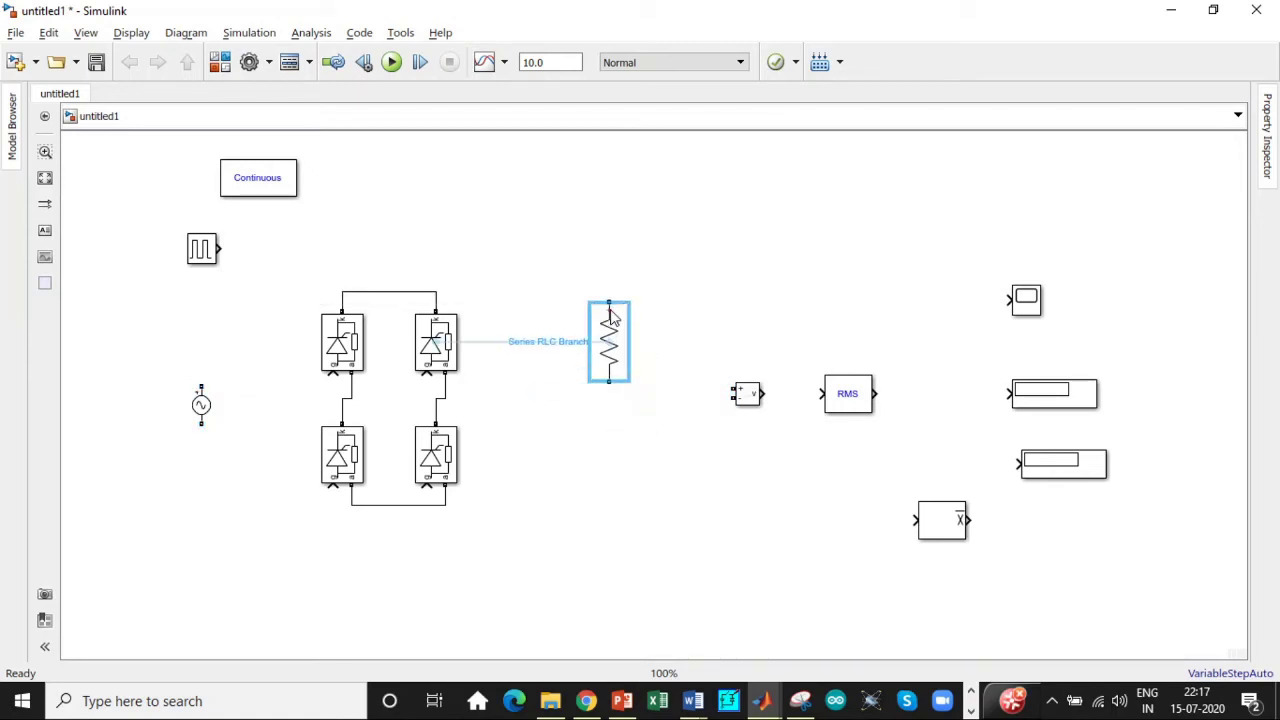
pyautogui.hotkey('ctrl', 'z')
pyautogui.moveTo(606, 357); pyautogui.dragTo(435, 291)
pyautogui.moveTo(608, 442)
pyautogui.mouseDown()
pyautogui.moveTo(474, 520)
pyautogui.moveTo(447, 505)
pyautogui.mouseUp()
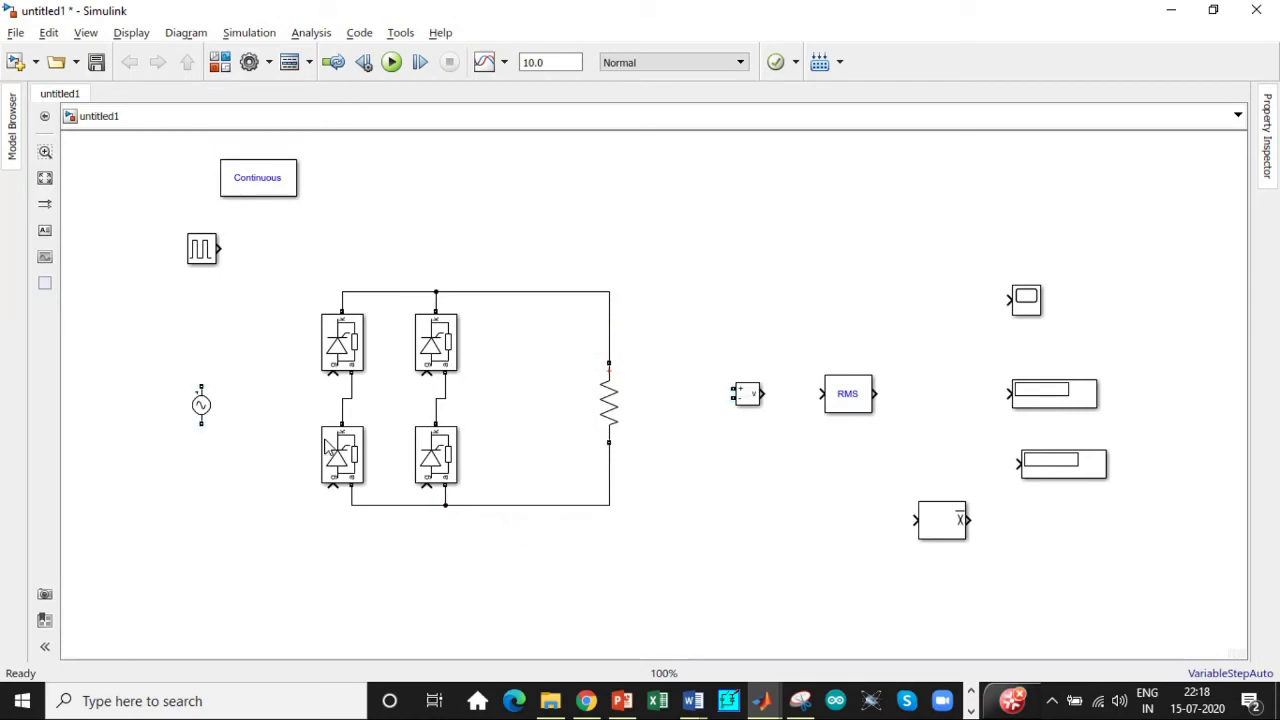
pyautogui.moveTo(201, 383); pyautogui.dragTo(346, 391)
pyautogui.moveTo(201, 423); pyautogui.dragTo(432, 410)
# Step: Wire the Pulse Generator output to all four thyristor gates
pyautogui.click(214, 252)
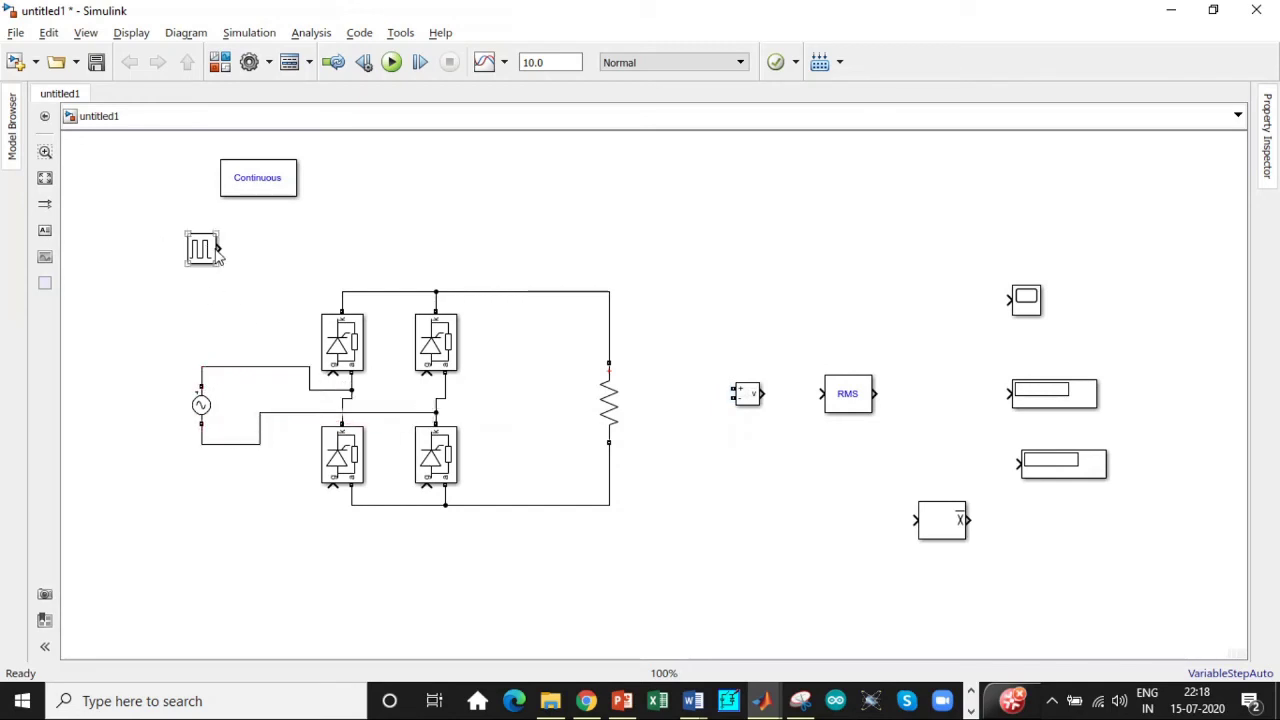
pyautogui.moveTo(220, 248)
pyautogui.mouseDown()
pyautogui.moveTo(280, 249)
pyautogui.moveTo(283, 340)
pyautogui.moveTo(329, 368)
pyautogui.mouseUp()
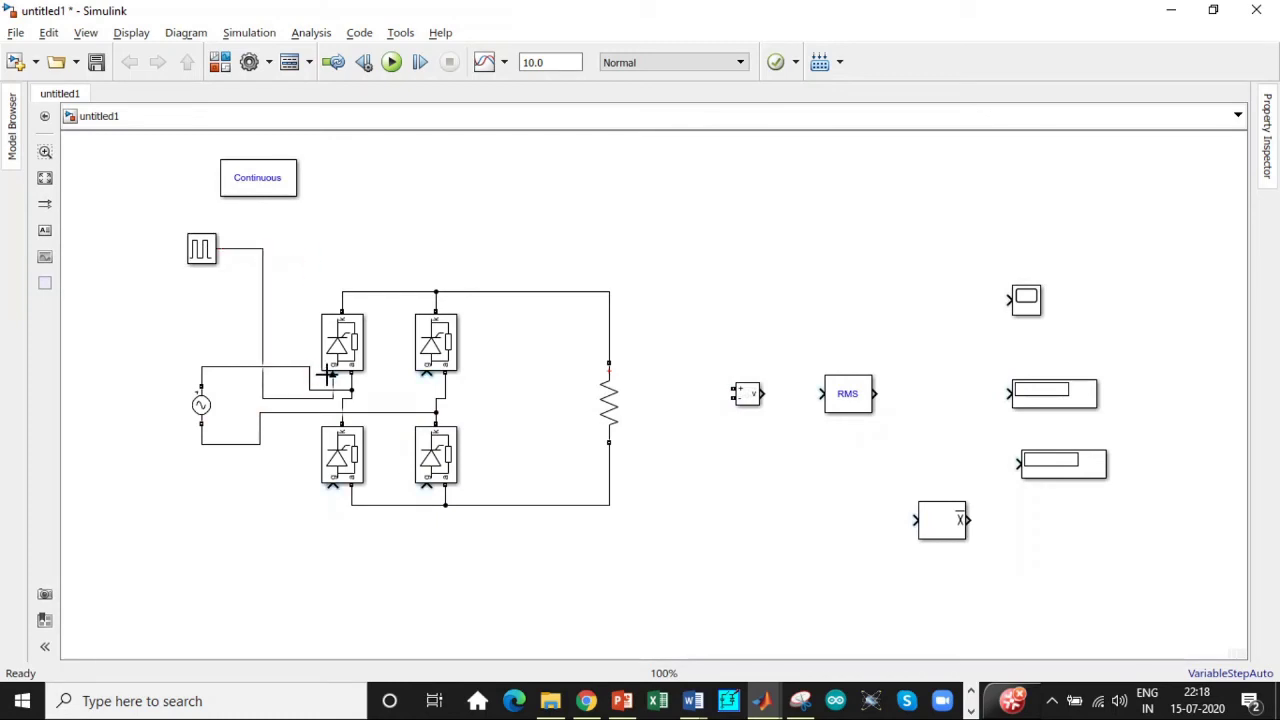
pyautogui.moveTo(263, 330); pyautogui.dragTo(427, 487)
pyautogui.moveTo(333, 487); pyautogui.dragTo(263, 327)
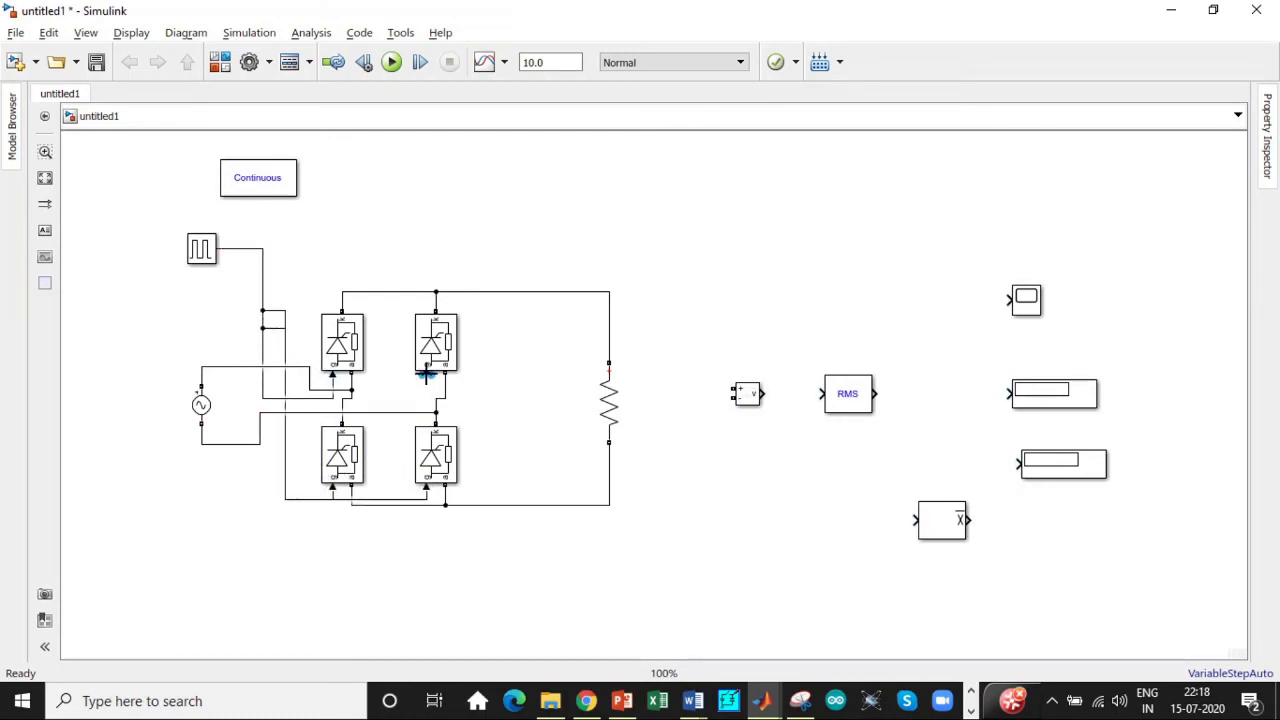
pyautogui.moveTo(426, 374); pyautogui.dragTo(262, 291)
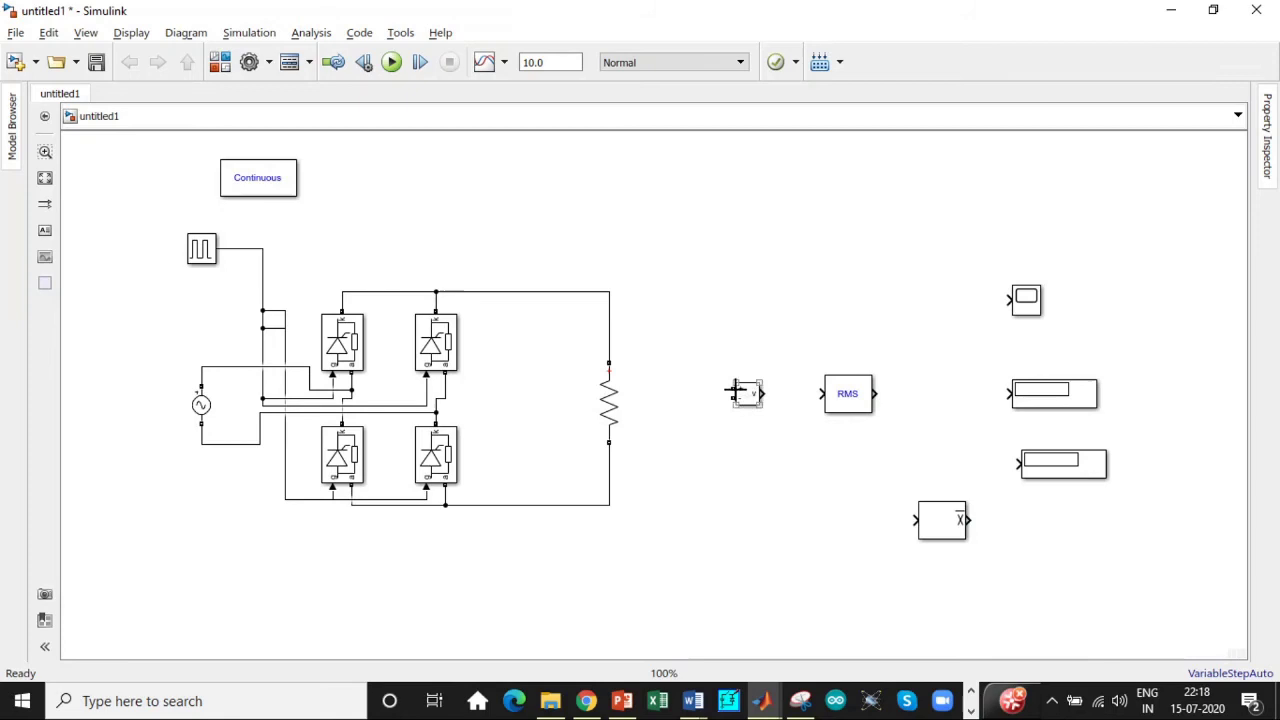
# Step: Connect the voltage measurement across the resistor, feed RMS and Mean blocks, and rearrange the displays
pyautogui.moveTo(735, 391); pyautogui.dragTo(608, 340)
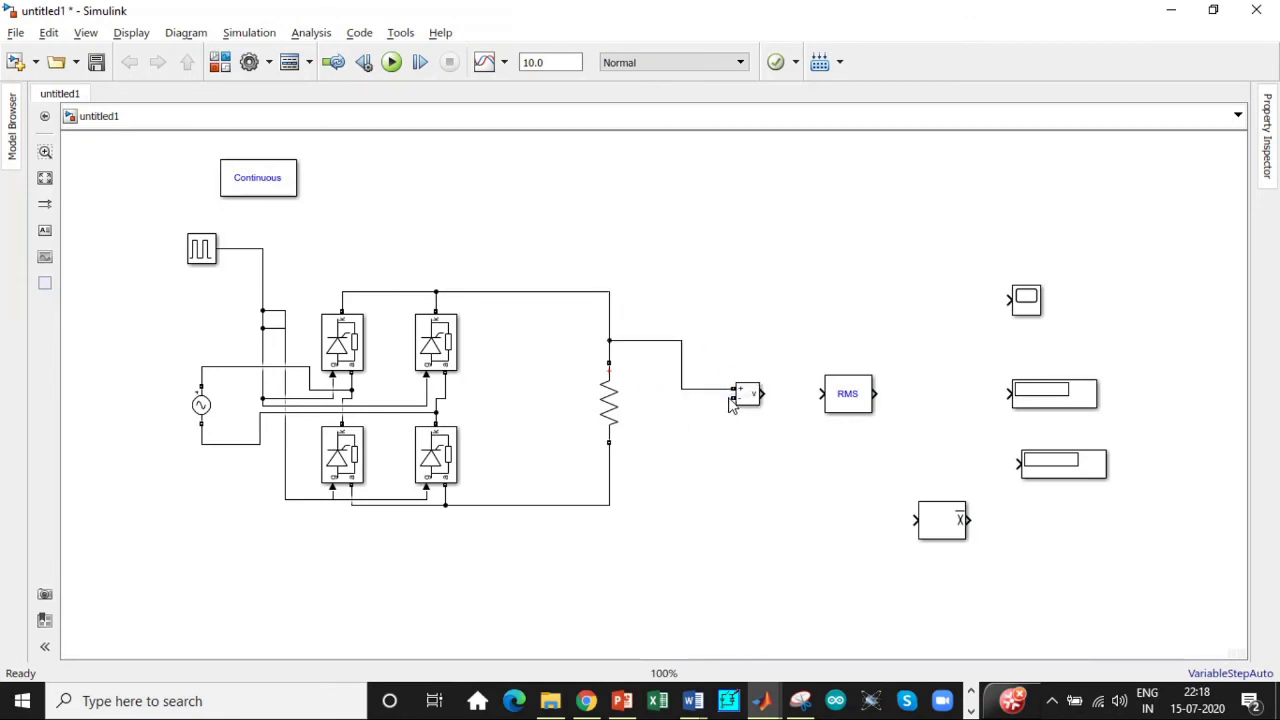
pyautogui.moveTo(732, 398); pyautogui.dragTo(609, 465)
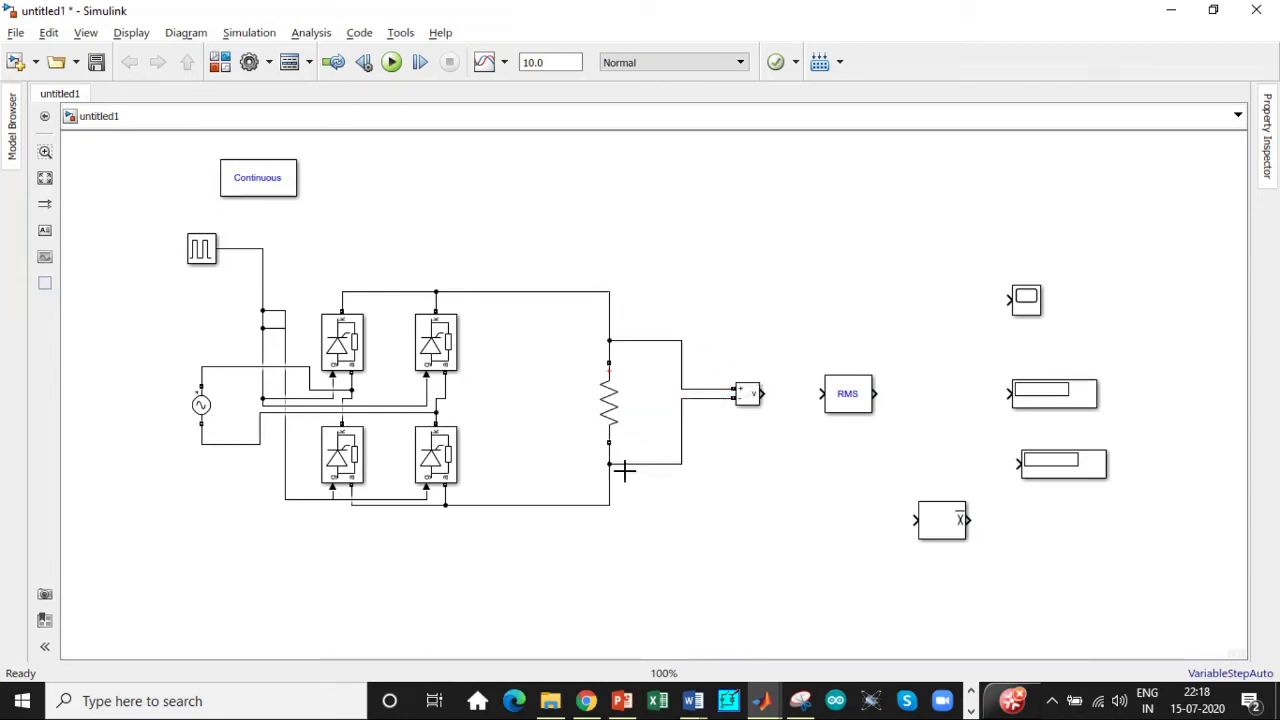
pyautogui.moveTo(762, 393); pyautogui.dragTo(848, 494)
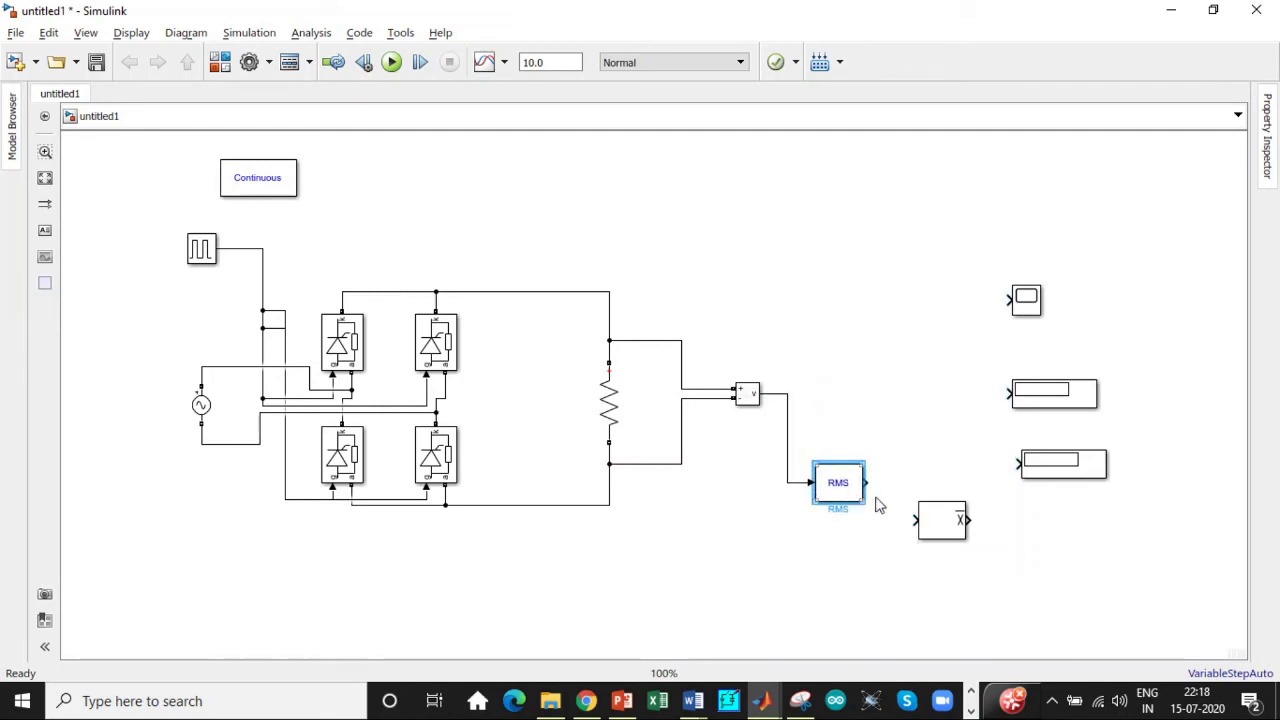
pyautogui.moveTo(938, 529); pyautogui.dragTo(881, 577)
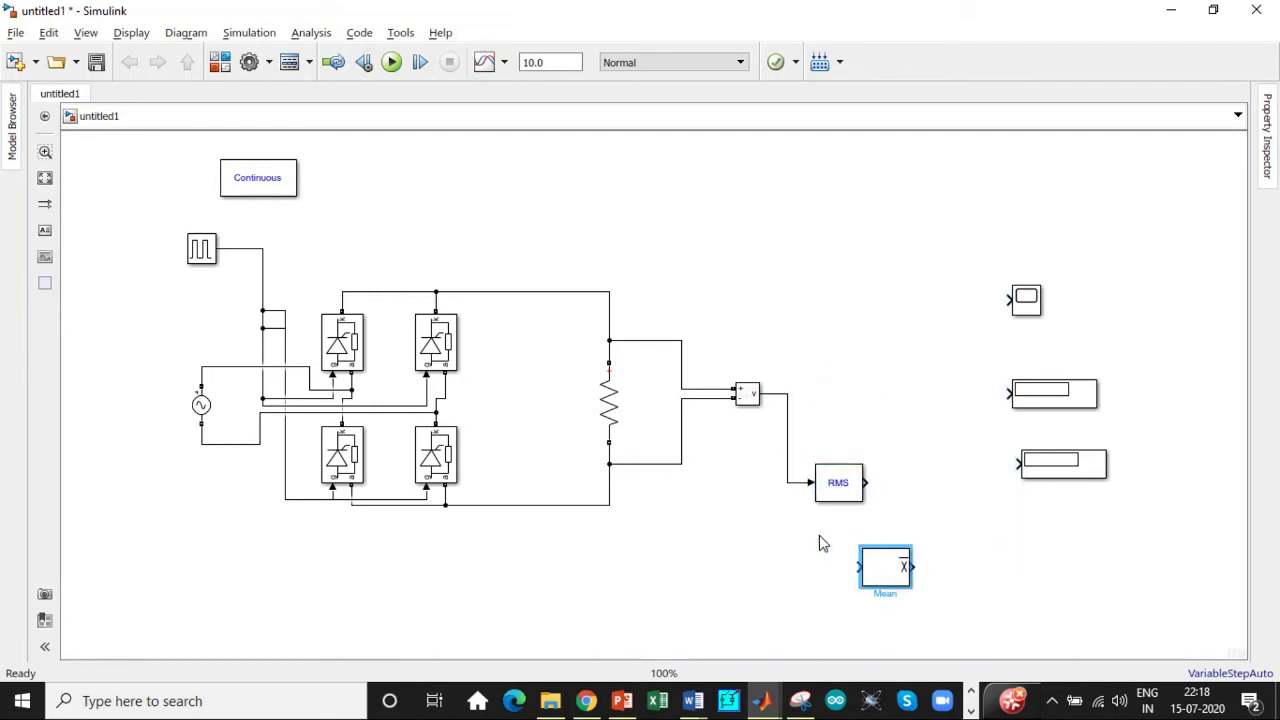
pyautogui.moveTo(858, 567)
pyautogui.mouseDown()
pyautogui.moveTo(774, 440)
pyautogui.moveTo(775, 397)
pyautogui.mouseUp()
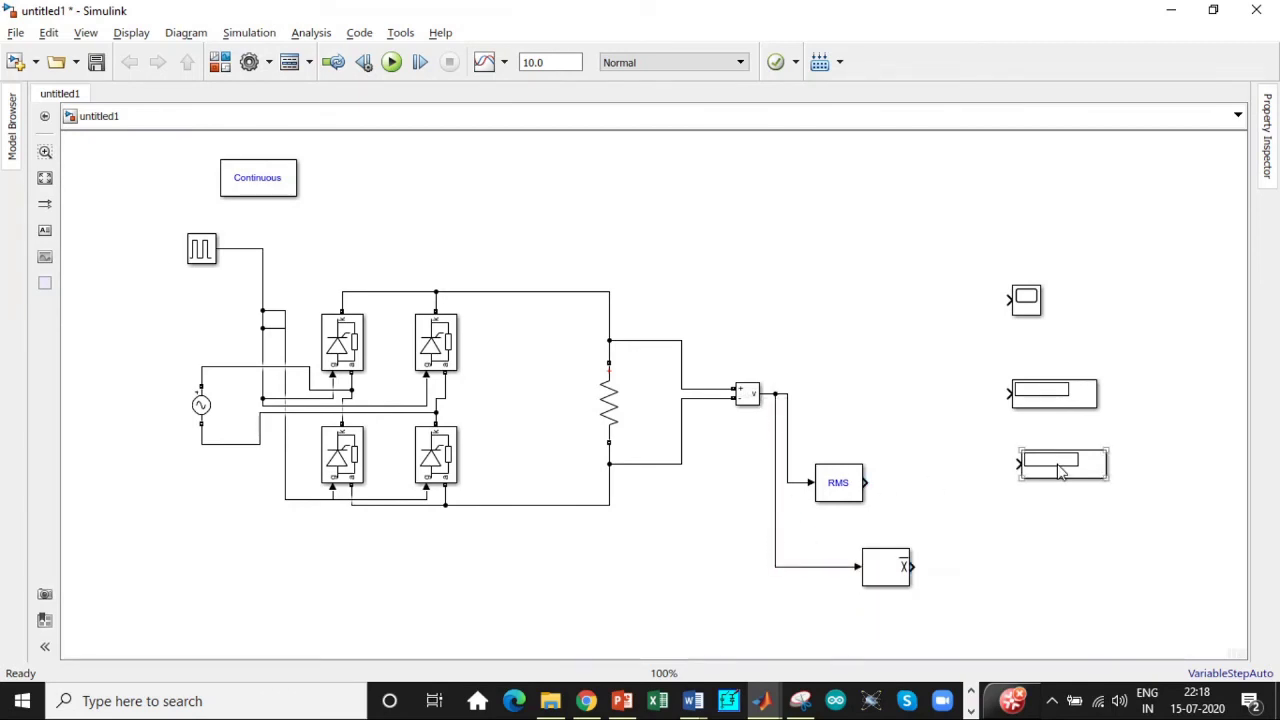
pyautogui.moveTo(1057, 465); pyautogui.dragTo(1080, 597)
pyautogui.moveTo(1050, 400); pyautogui.dragTo(1024, 500)
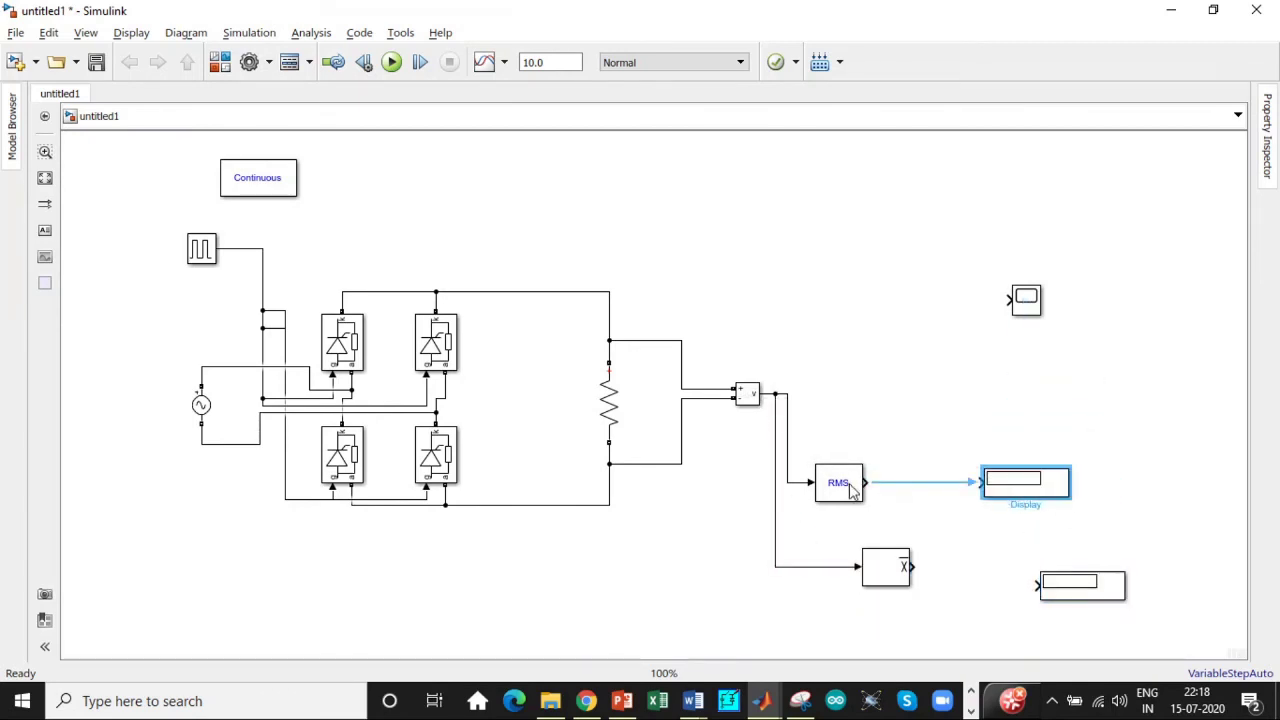
# Step: Set the RMS block's fundamental frequency to 50 Hz
pyautogui.doubleClick(840, 485)
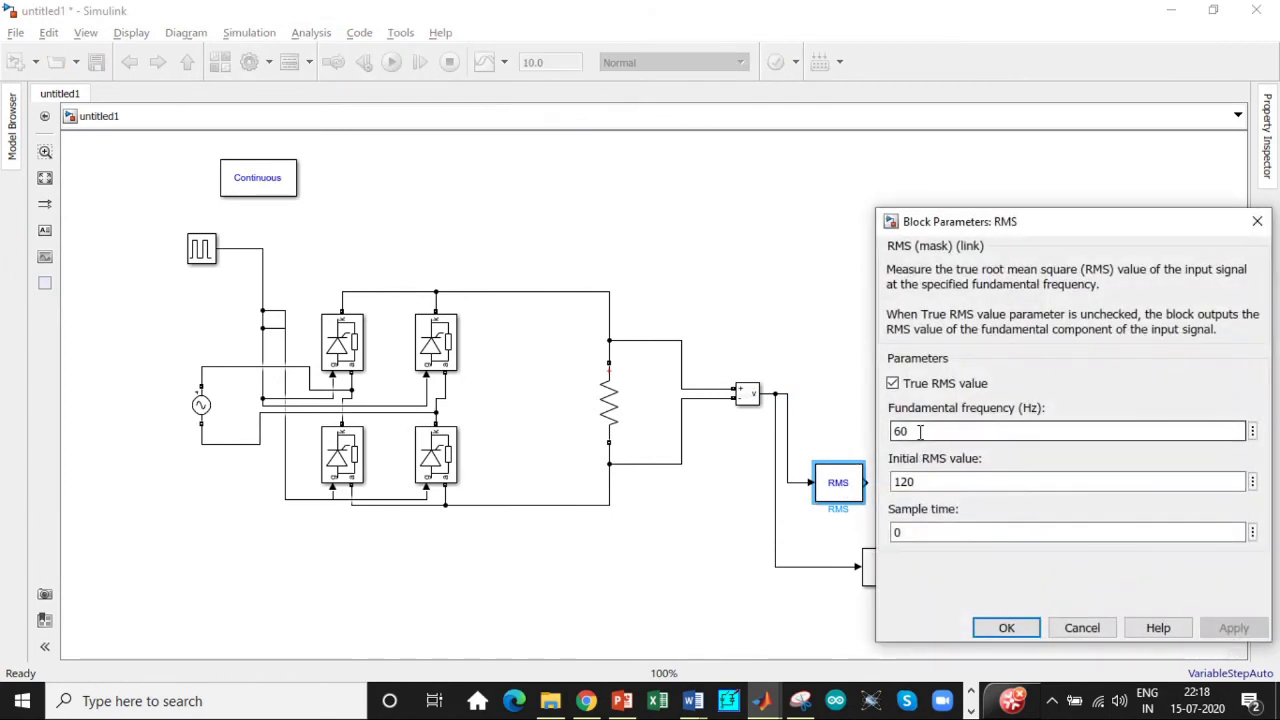
pyautogui.doubleClick(920, 431)
pyautogui.write('50')
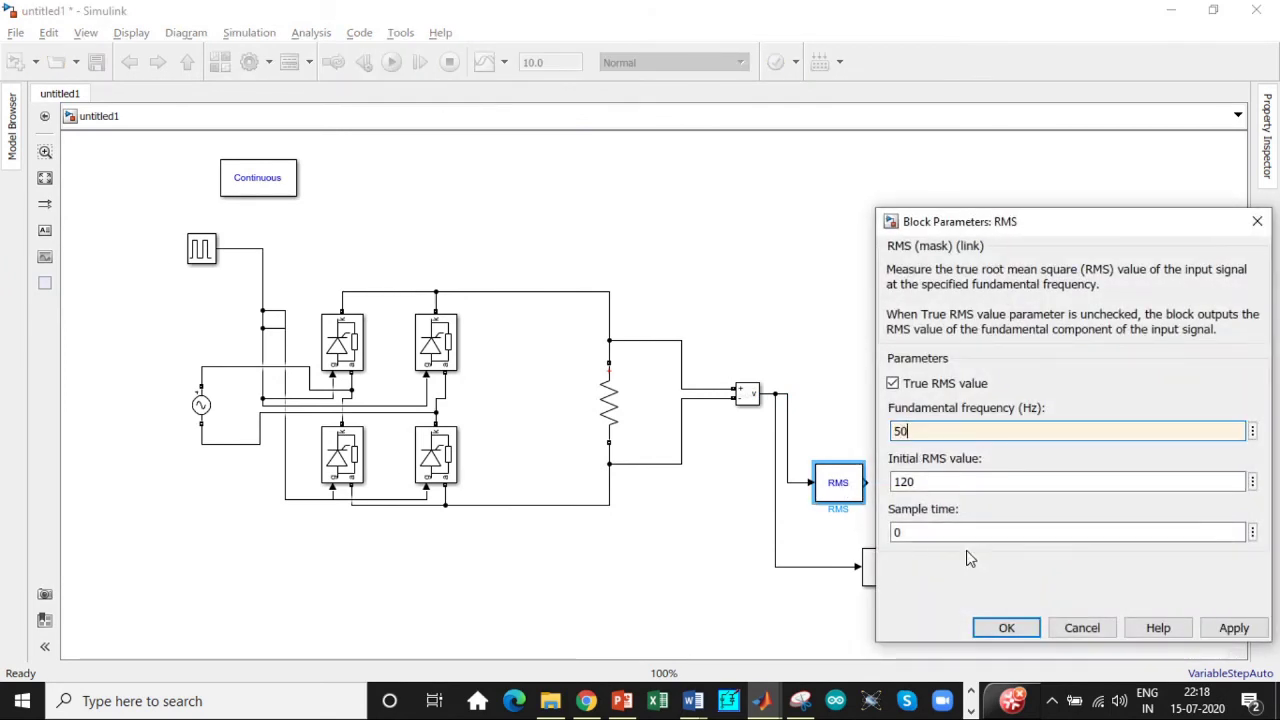
pyautogui.click(1004, 628)
# Step: Set the Mean block's fundamental frequency to 50 Hz
pyautogui.doubleClick(888, 566)
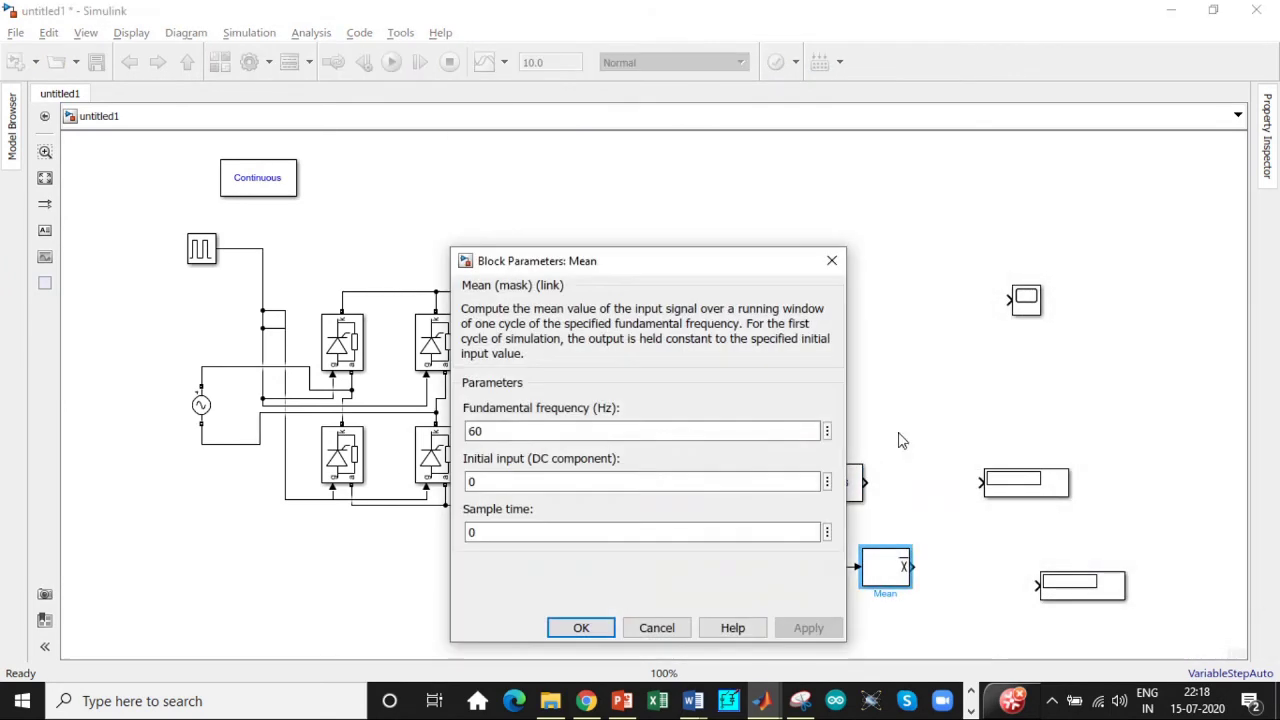
pyautogui.doubleClick(562, 434)
pyautogui.write('50')
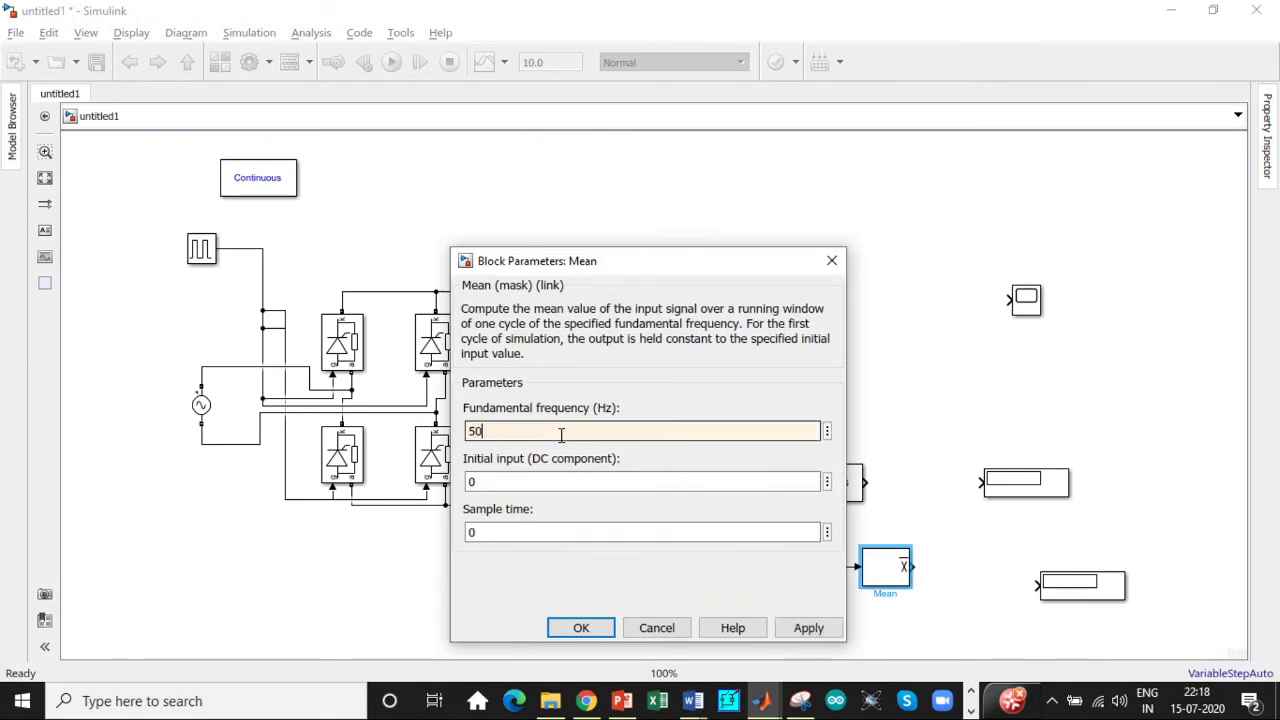
pyautogui.click(583, 628)
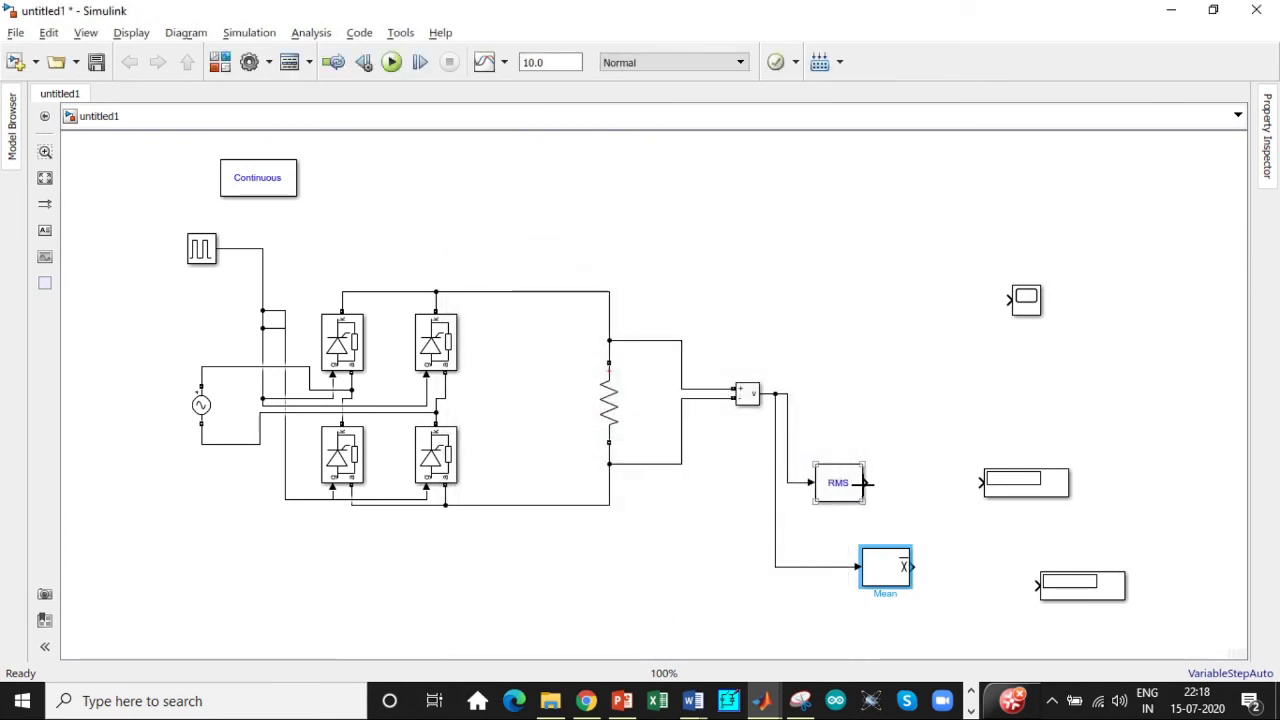
# Step: Wire RMS and Mean to their displays, the Scope to the measured voltage, and set stop time 0.1
pyautogui.moveTo(864, 483); pyautogui.dragTo(981, 483)
pyautogui.moveTo(916, 568); pyautogui.dragTo(1038, 586)
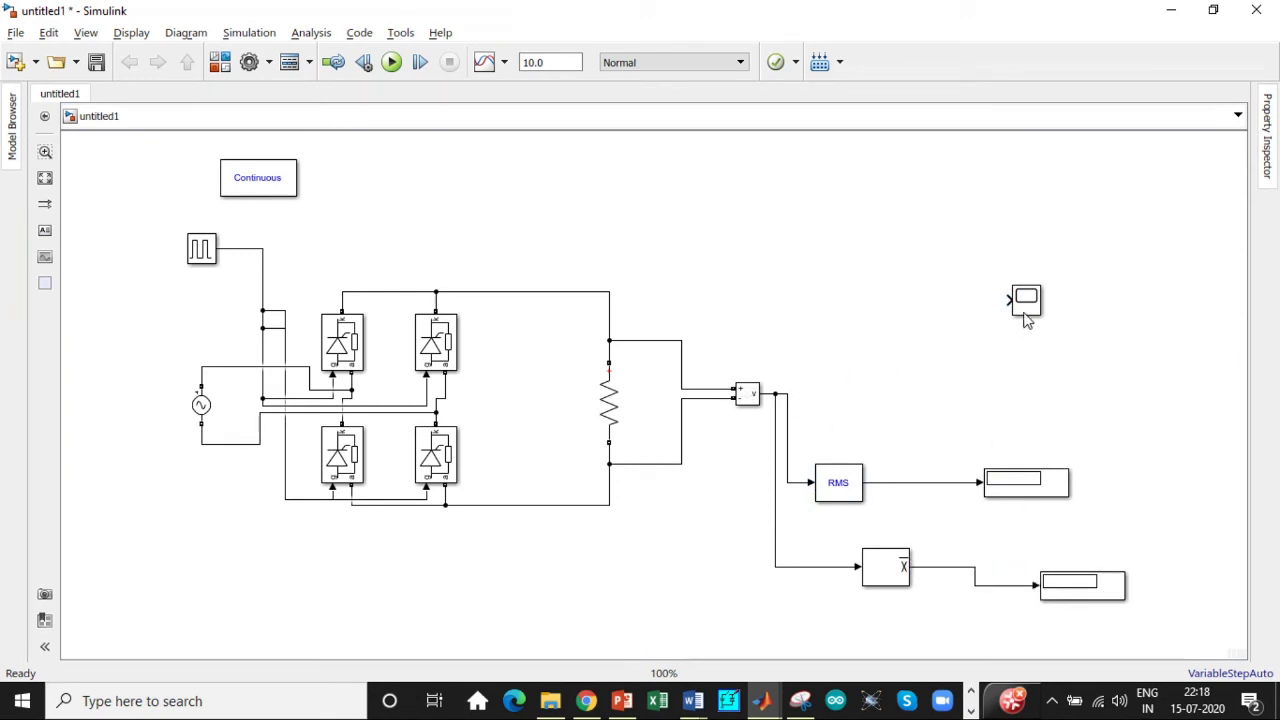
pyautogui.moveTo(1006, 299); pyautogui.dragTo(776, 388)
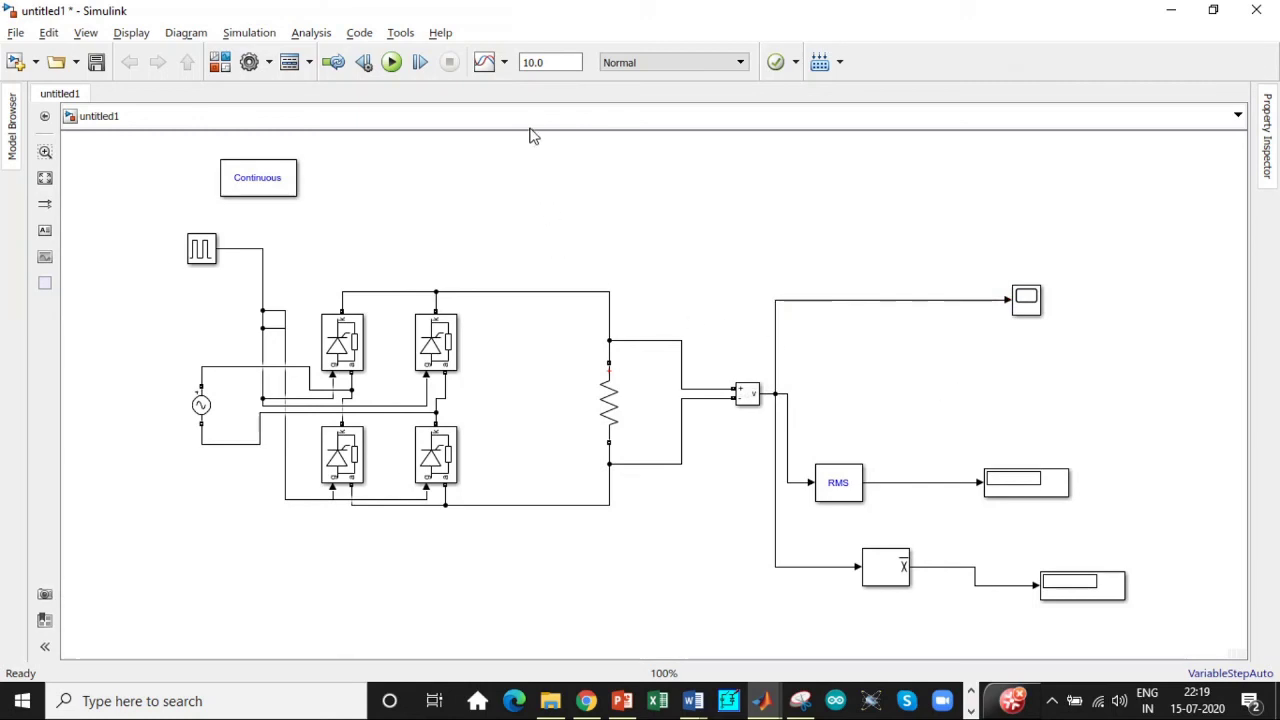
pyautogui.click(551, 63)
pyautogui.write('0.1')
# Step: Run the simulation, getting 224.9 V RMS and 190.9 V mean readings
pyautogui.click(392, 66)
pyautogui.click(392, 64)
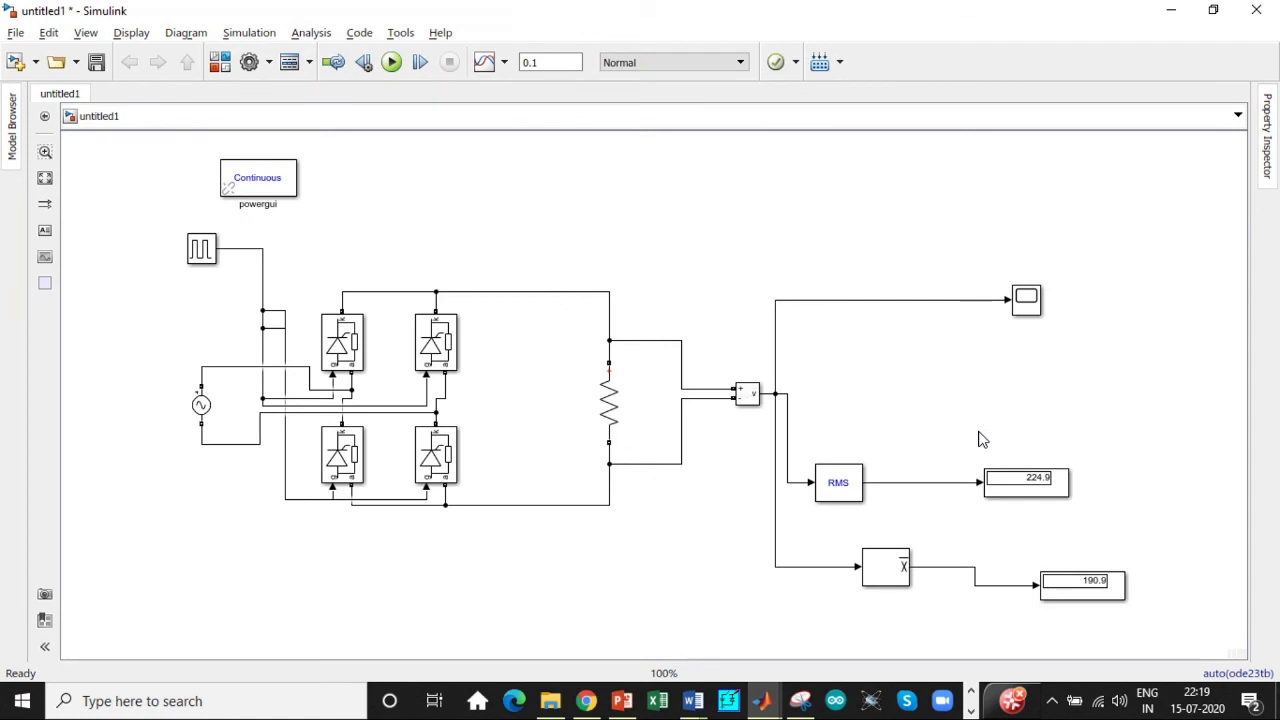
pyautogui.click(1104, 590)
pyautogui.doubleClick(342, 342)
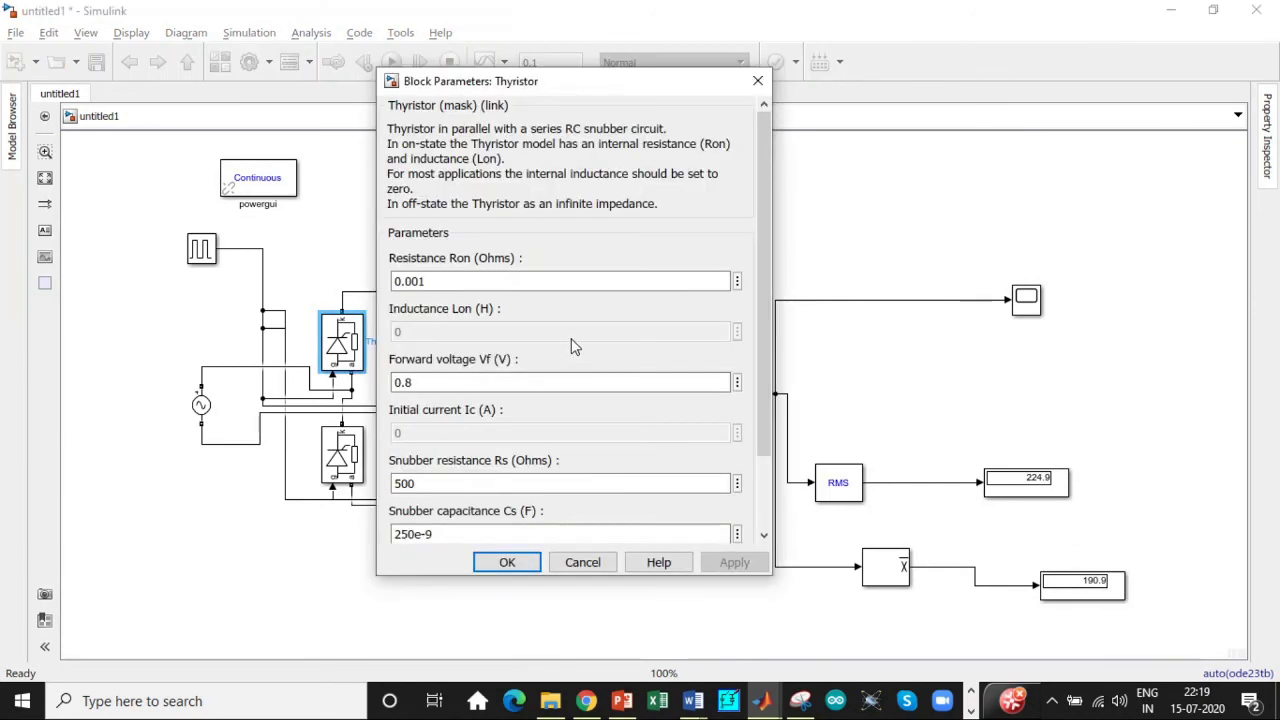
pyautogui.scroll(-3, 561, 336)
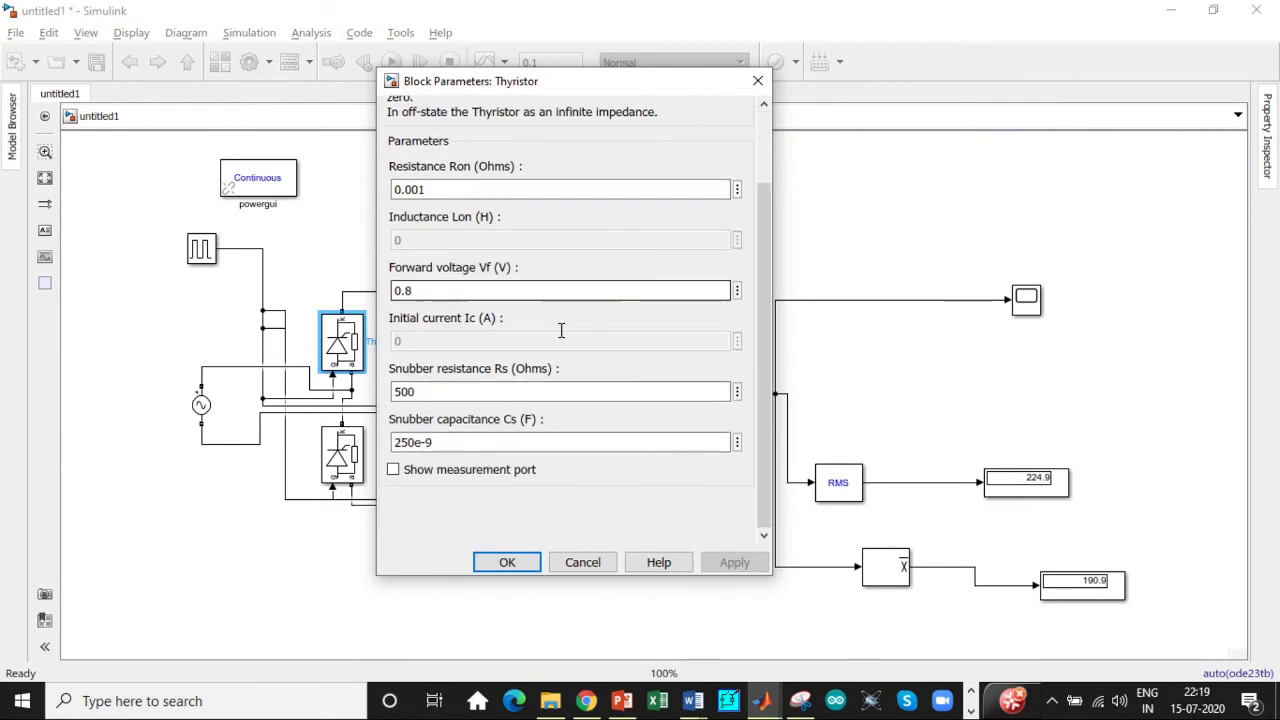
pyautogui.click(746, 92)
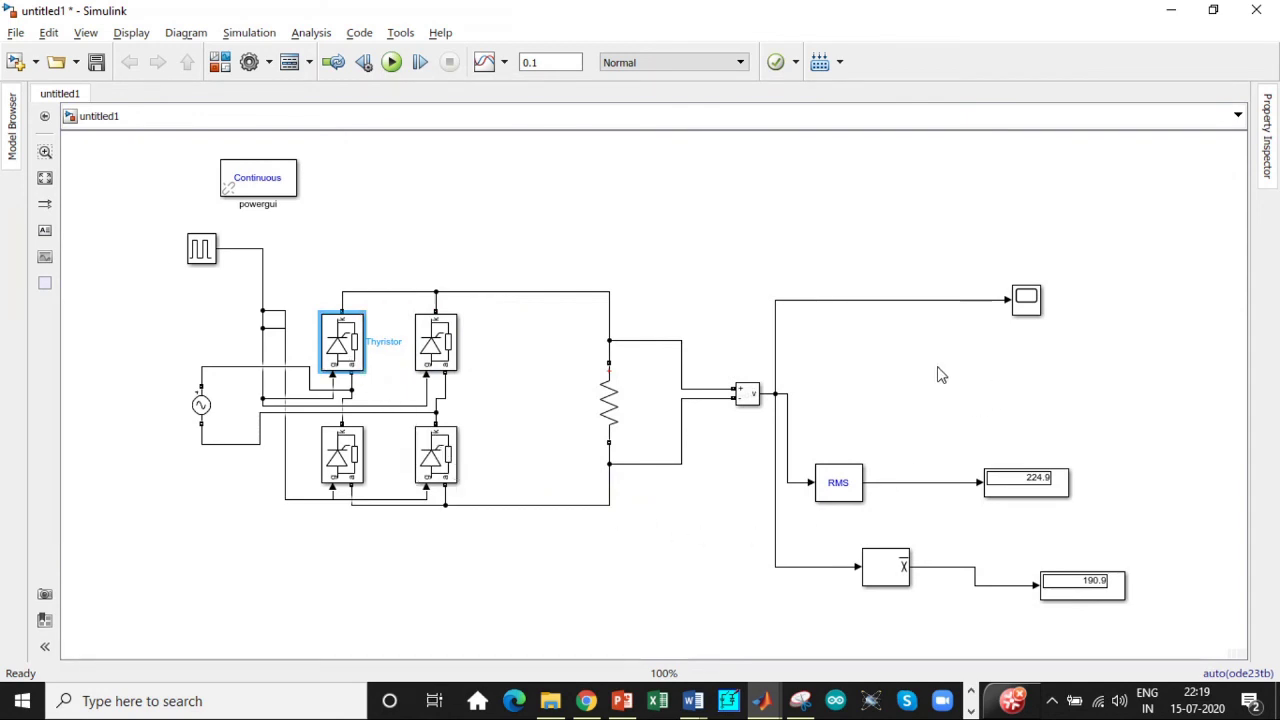
# Step: Open the Scope maximized to view the rectified waveform peaking near 320 V
pyautogui.click(1025, 299)
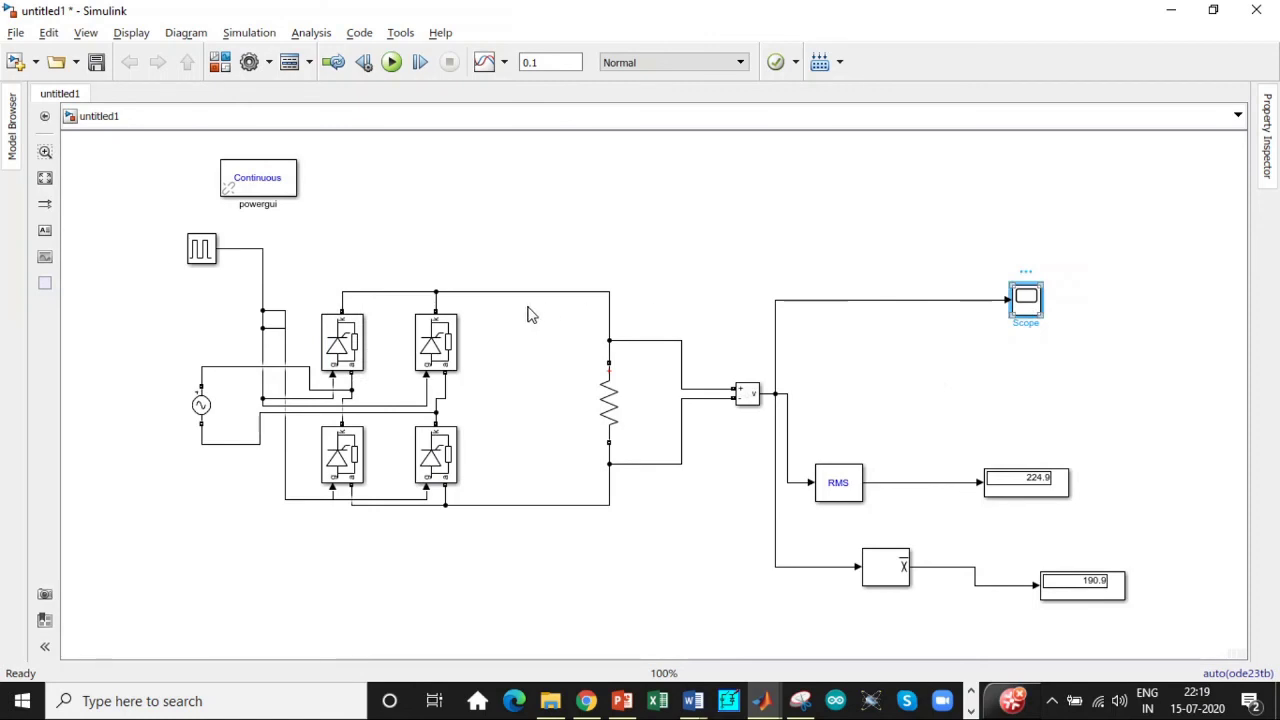
pyautogui.press('Return')
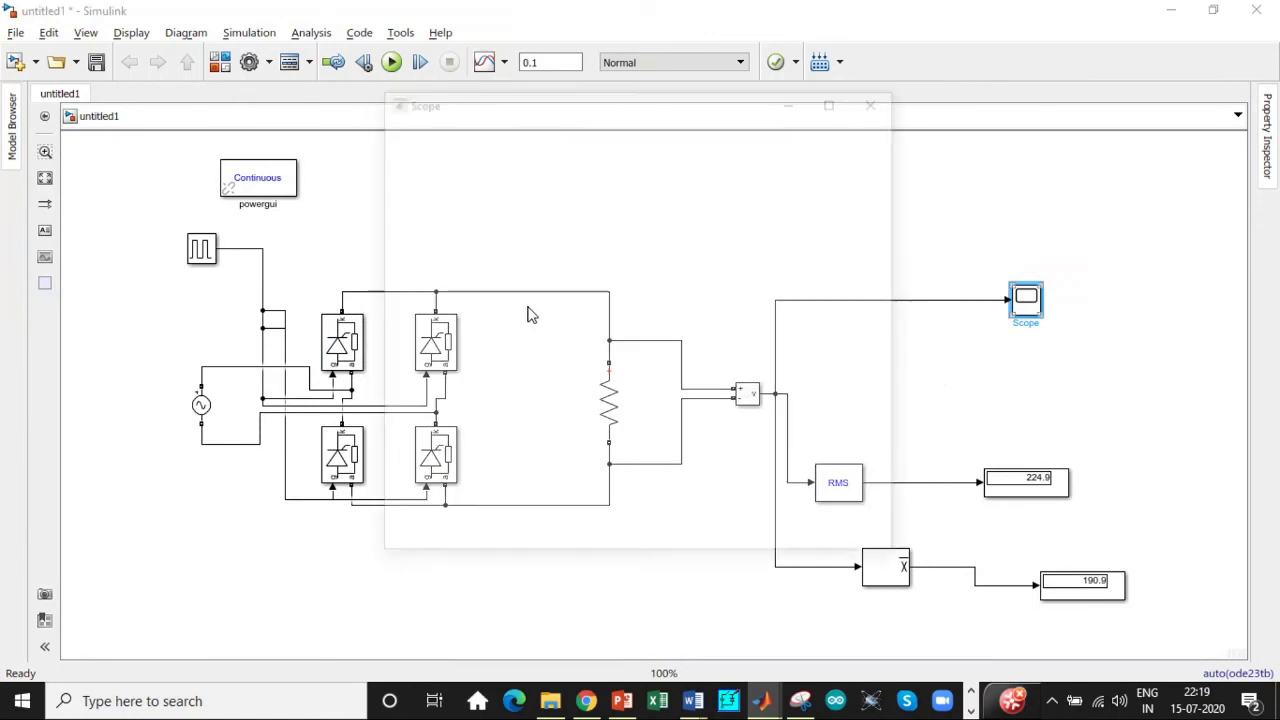
pyautogui.click(832, 101)
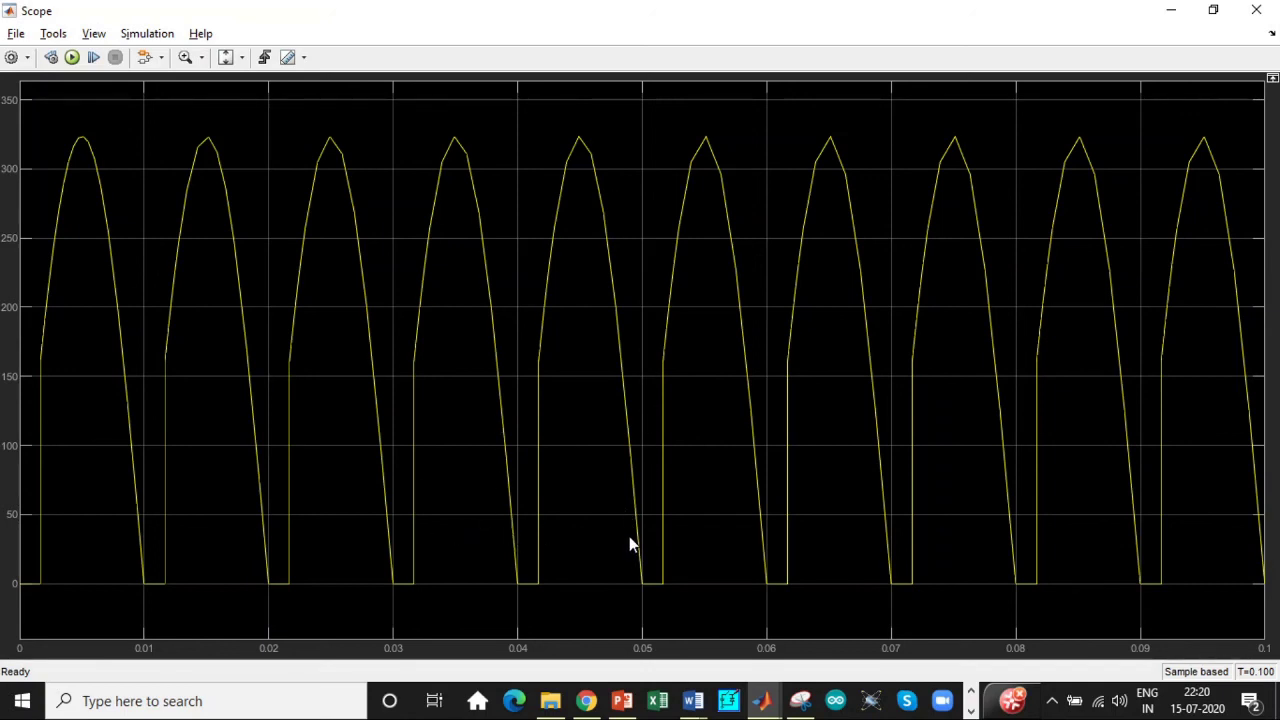
# Step: Return to the untitled1 model diagram showing 224.9 V RMS and 190.9 V mean
pyautogui.hotkey('alt', 'Tab')
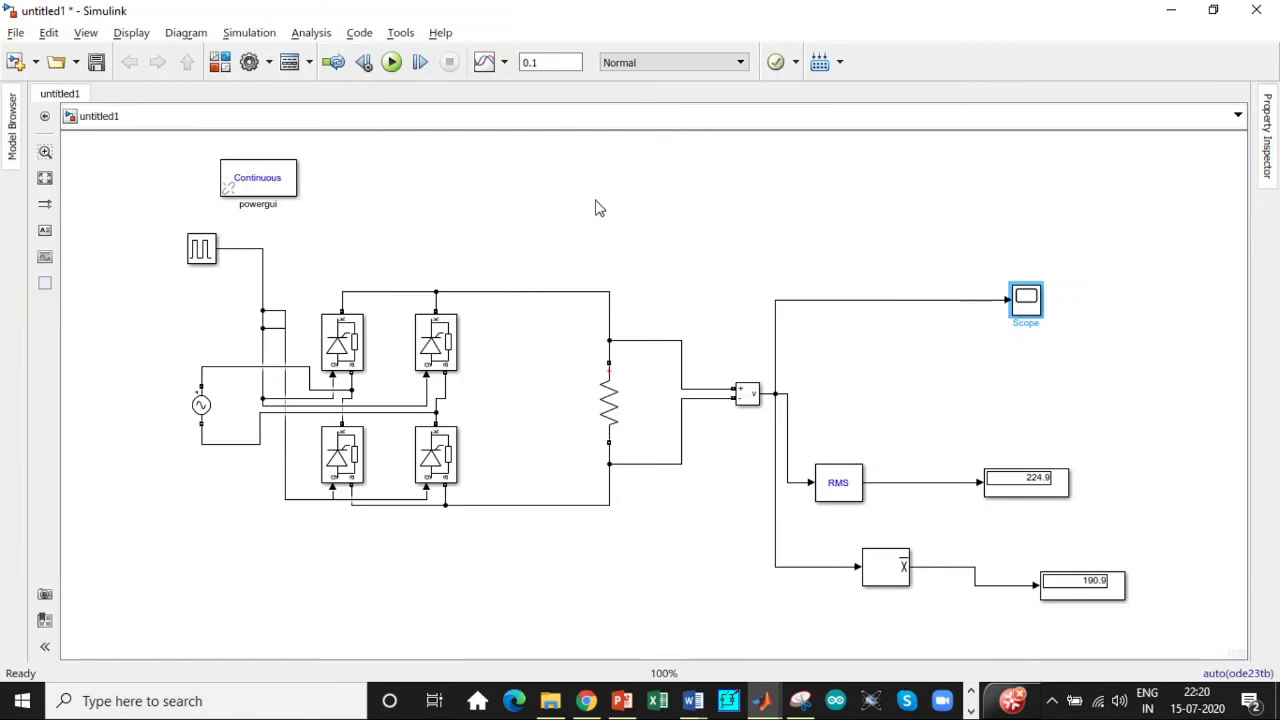